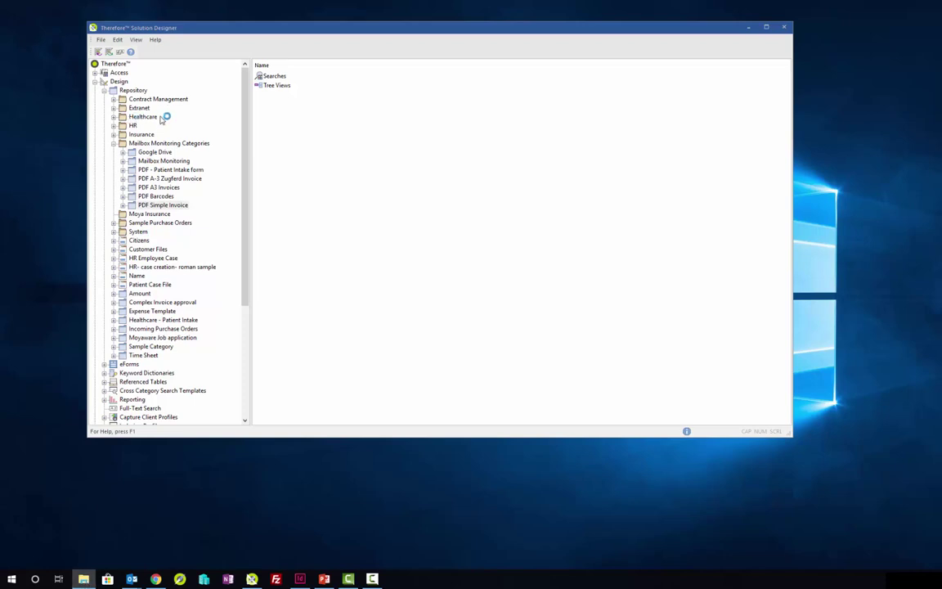
Step: Review the three Innovative Concepts invoices' numbers, dates and totals at 125% zoom, then minimize Acrobat
scroll(423, 242, "up", 3)
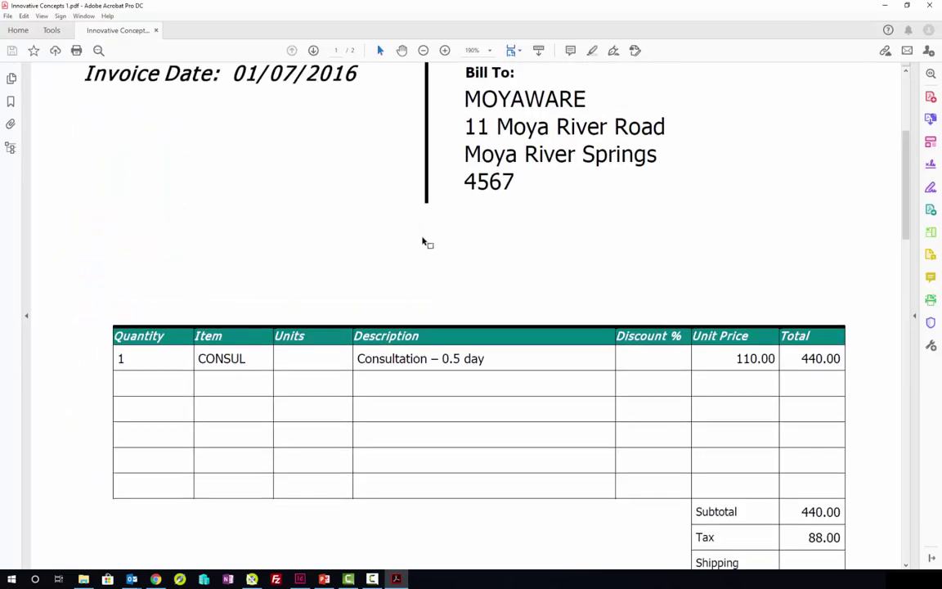
scroll(433, 238, "up", 2)
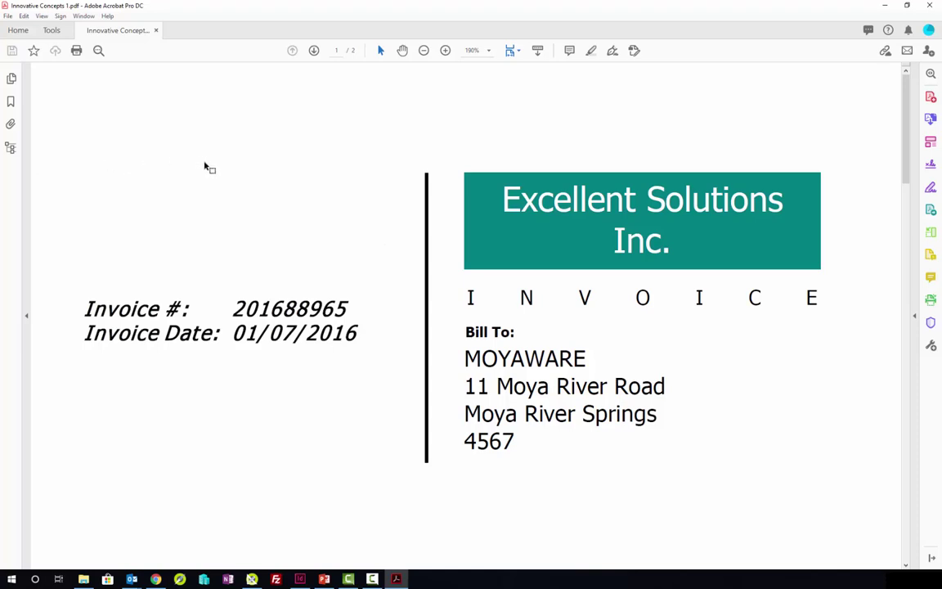
scroll(261, 243, "down", 1)
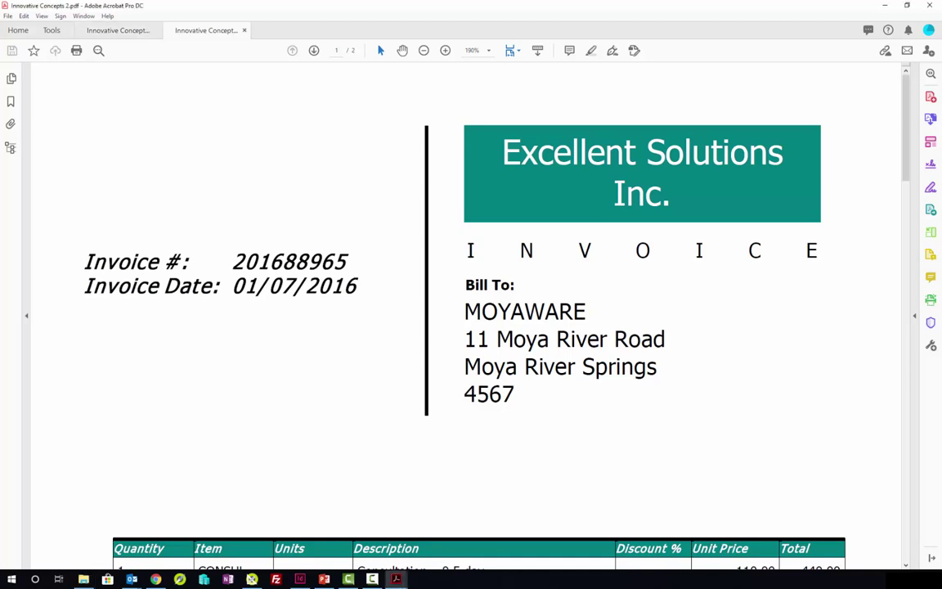
left_click(424, 50)
left_click(423, 50)
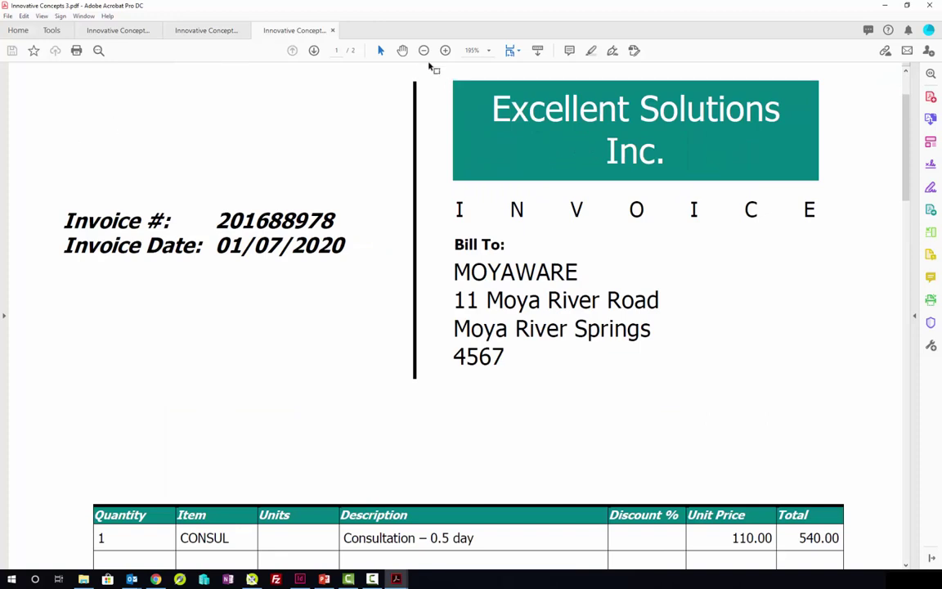
left_click(424, 50)
left_click(424, 50)
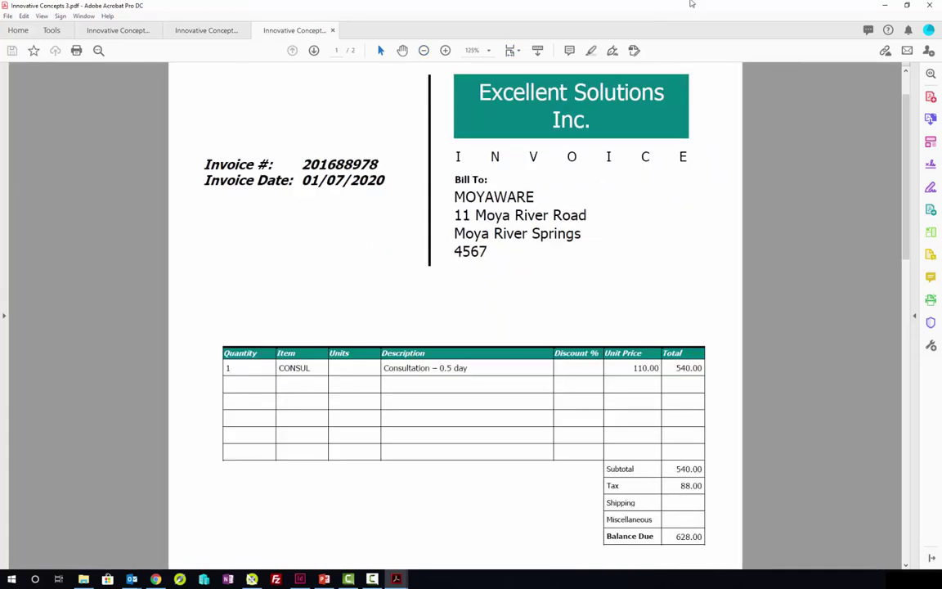
left_click(888, 6)
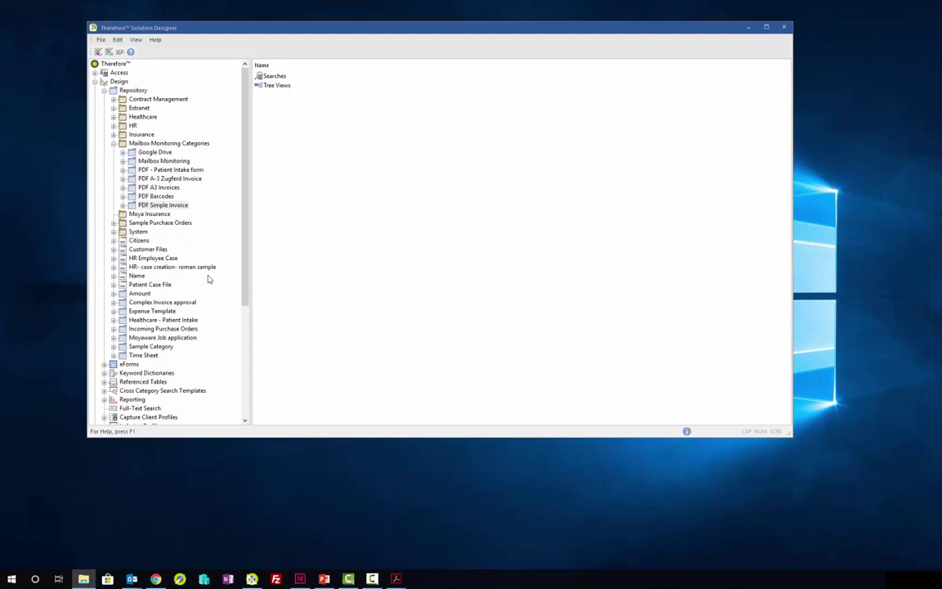
Step: Open the PDF simple invoice profile under Indexing Profiles > Content Connector Indexing Profiles
left_click(247, 185)
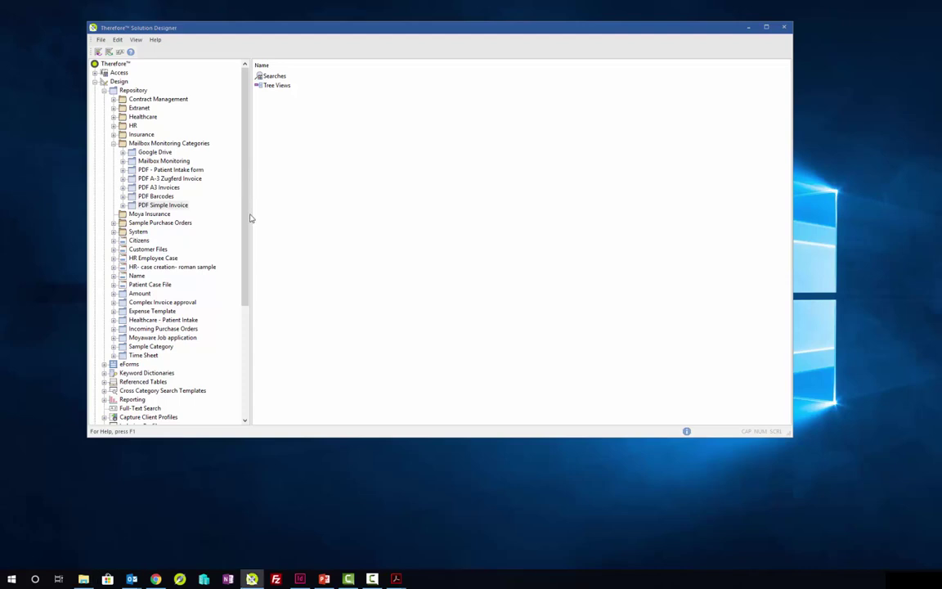
scroll(233, 357, "down", 6)
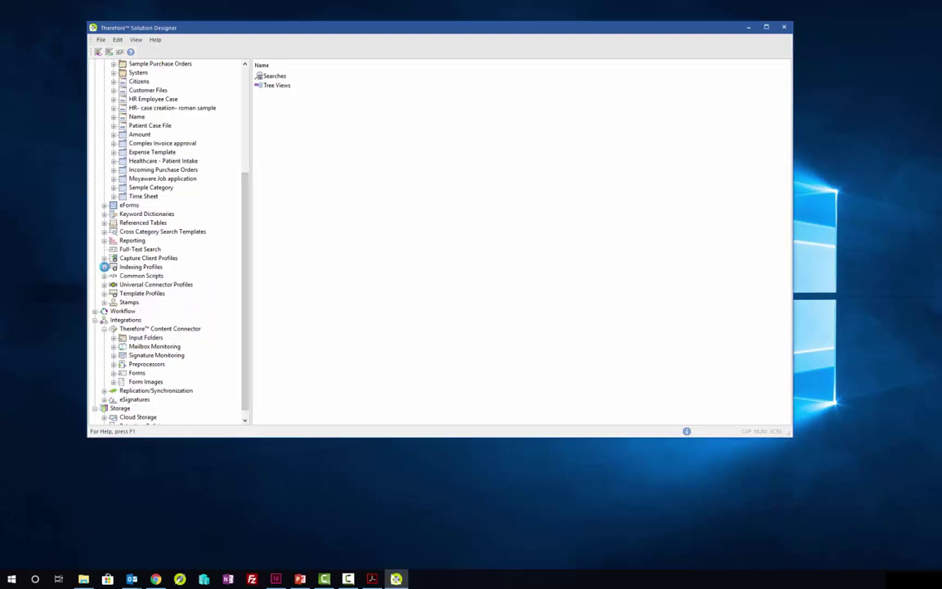
left_click(104, 266)
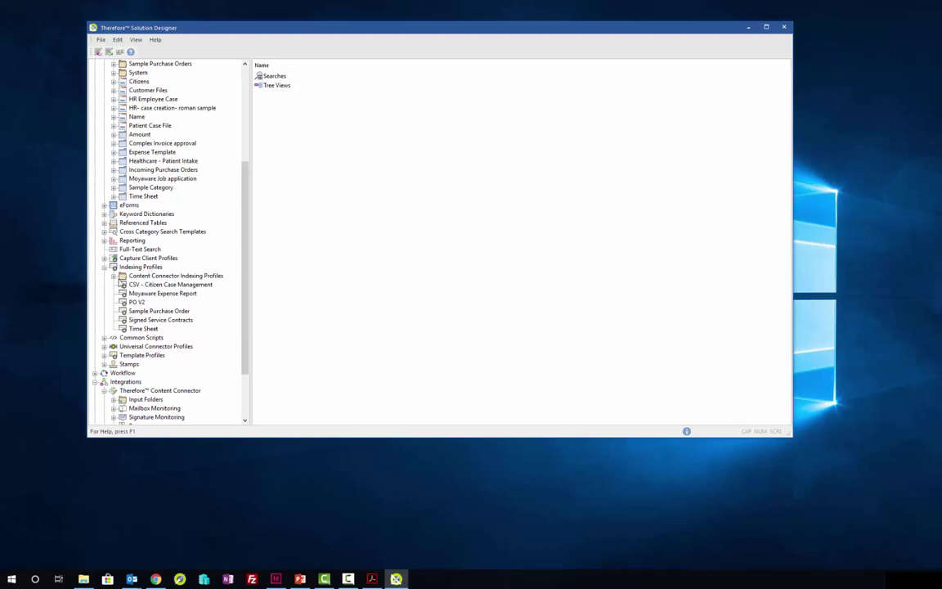
left_click(137, 276)
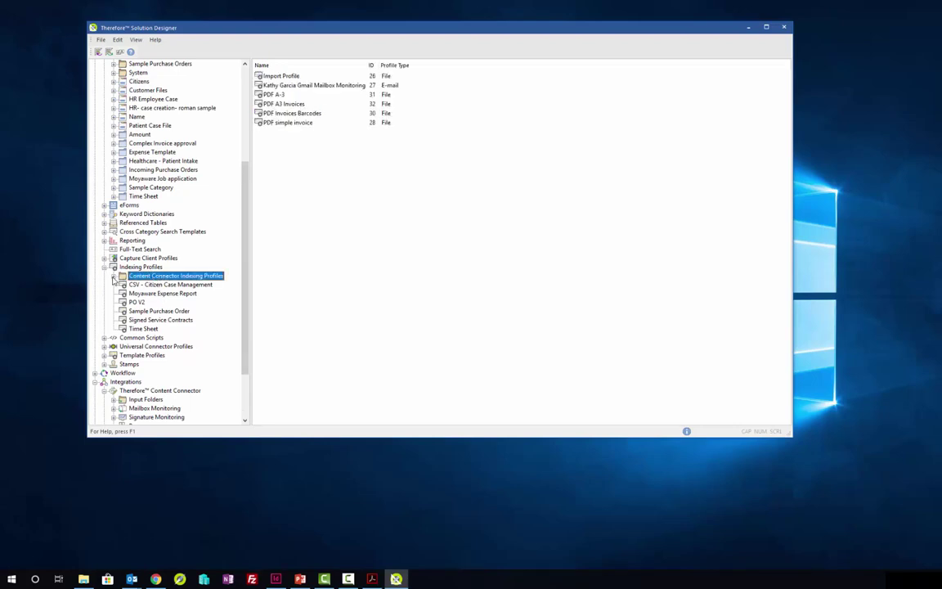
double_click(138, 278)
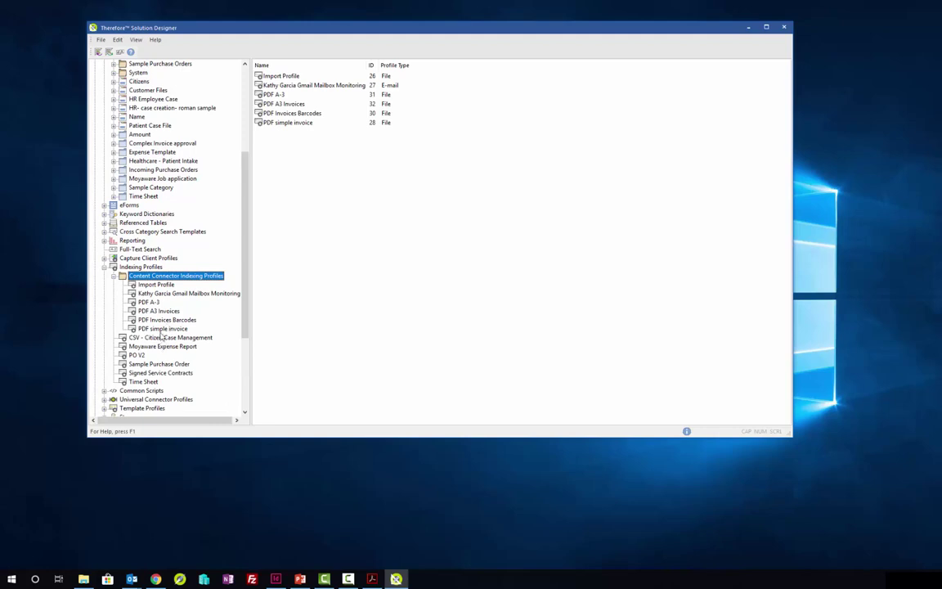
left_click(161, 329)
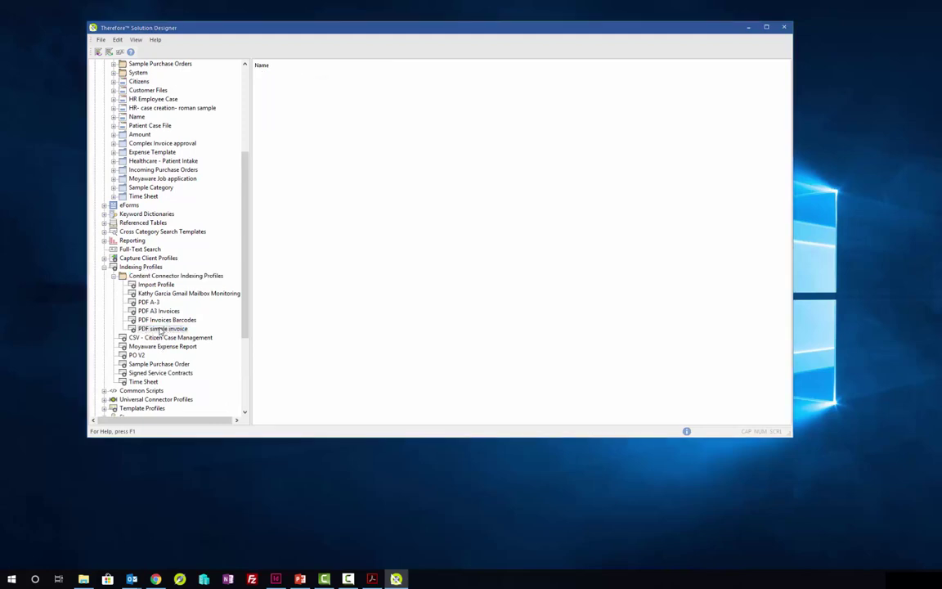
double_click(162, 329)
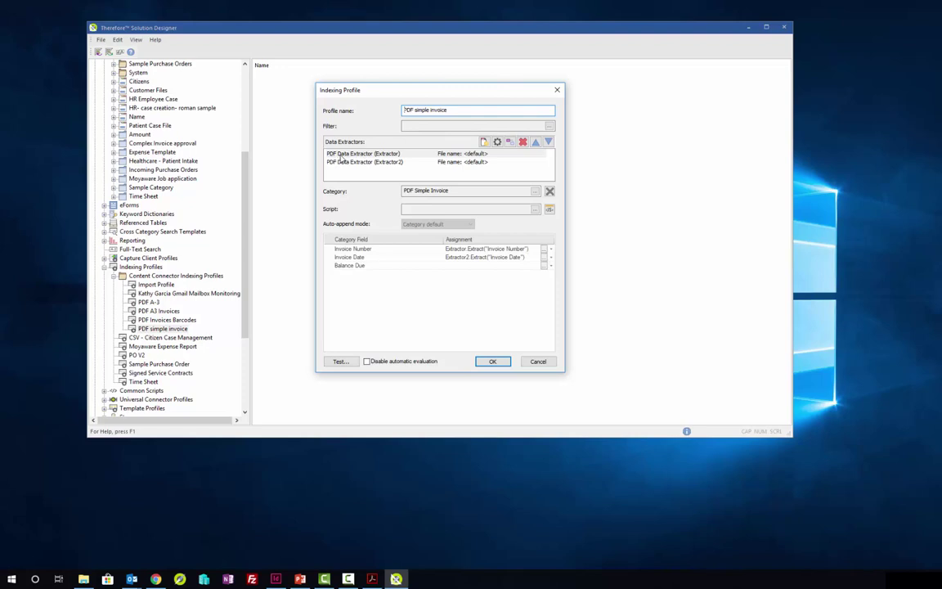
double_click(340, 155)
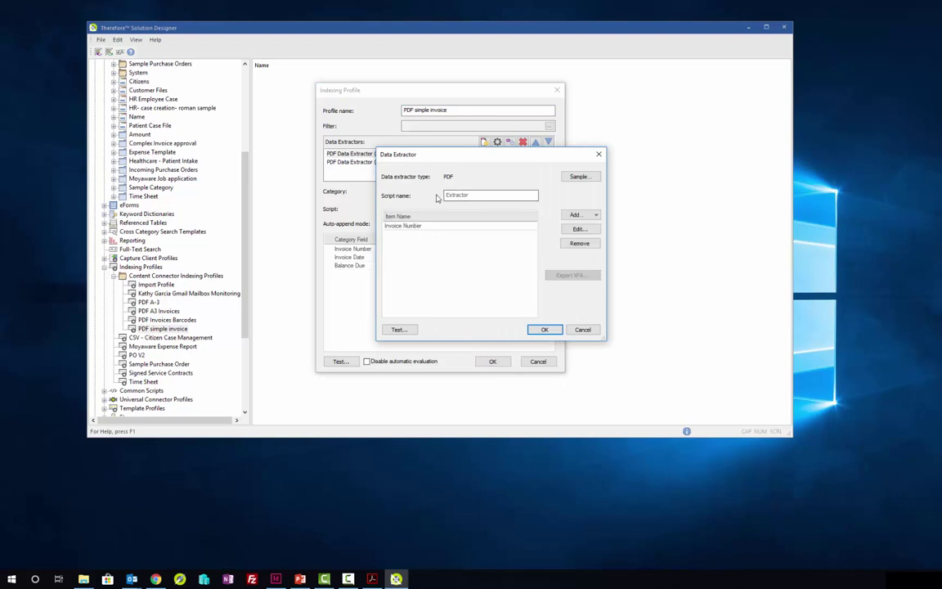
left_click(421, 227)
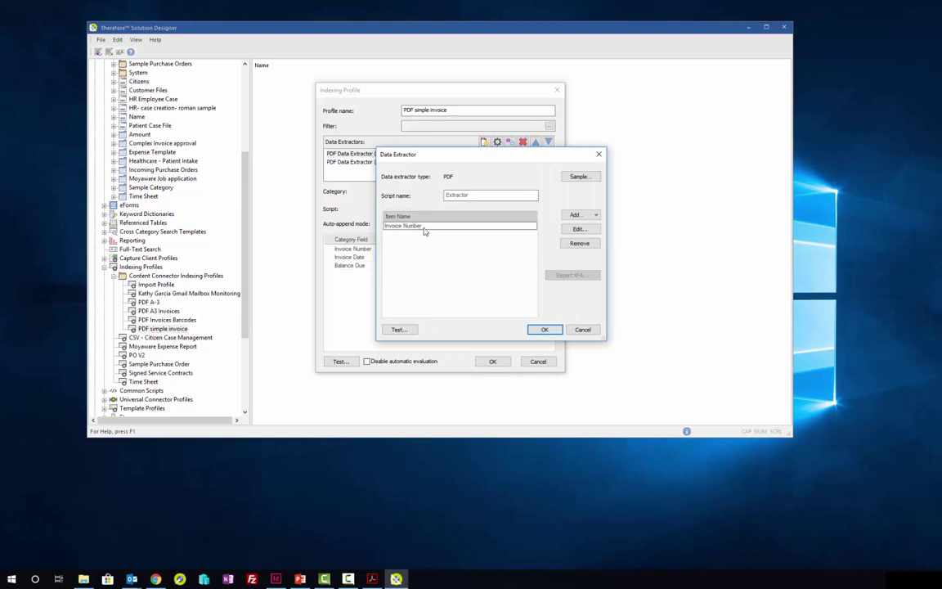
left_click(577, 177)
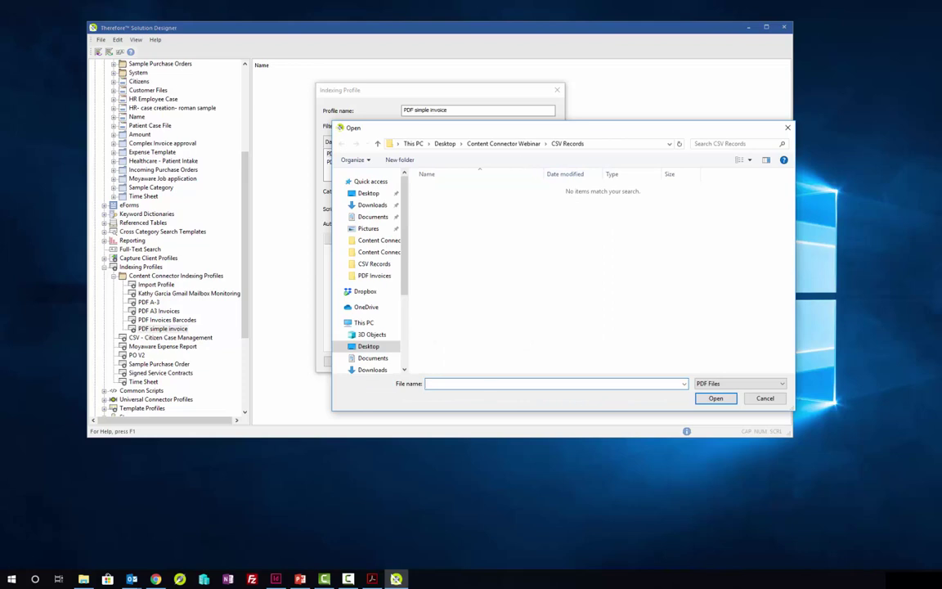
left_click(83, 579)
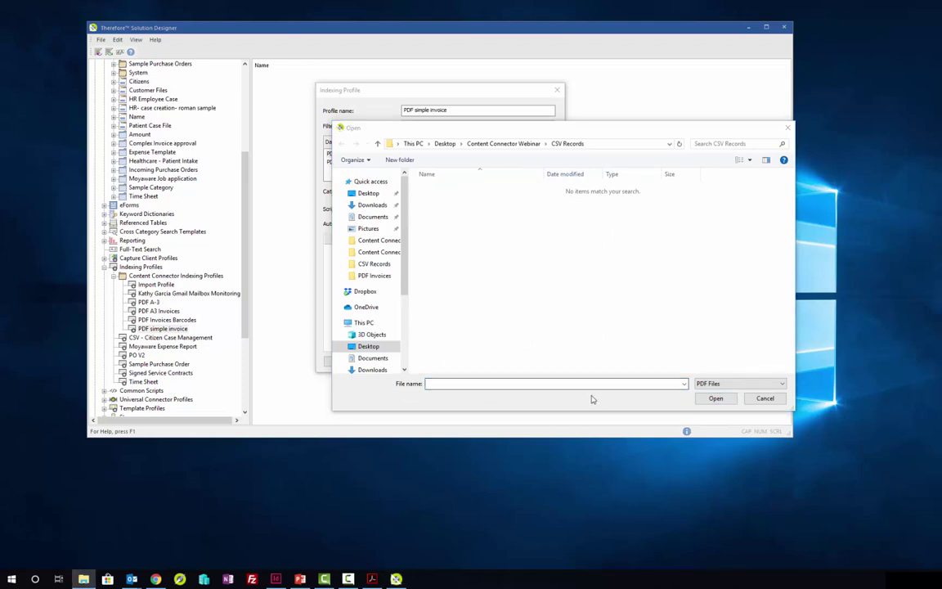
left_click(503, 143)
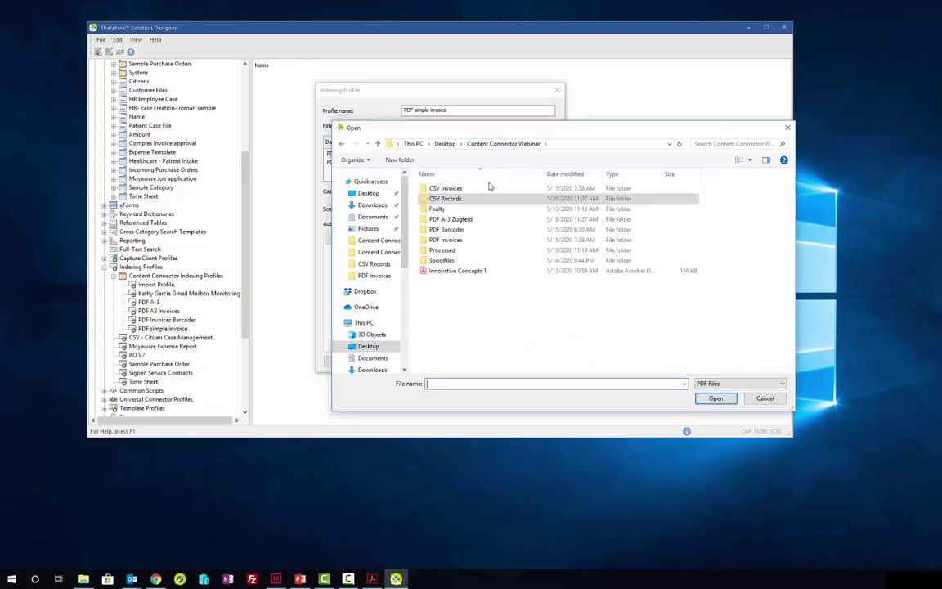
double_click(450, 189)
left_click(499, 144)
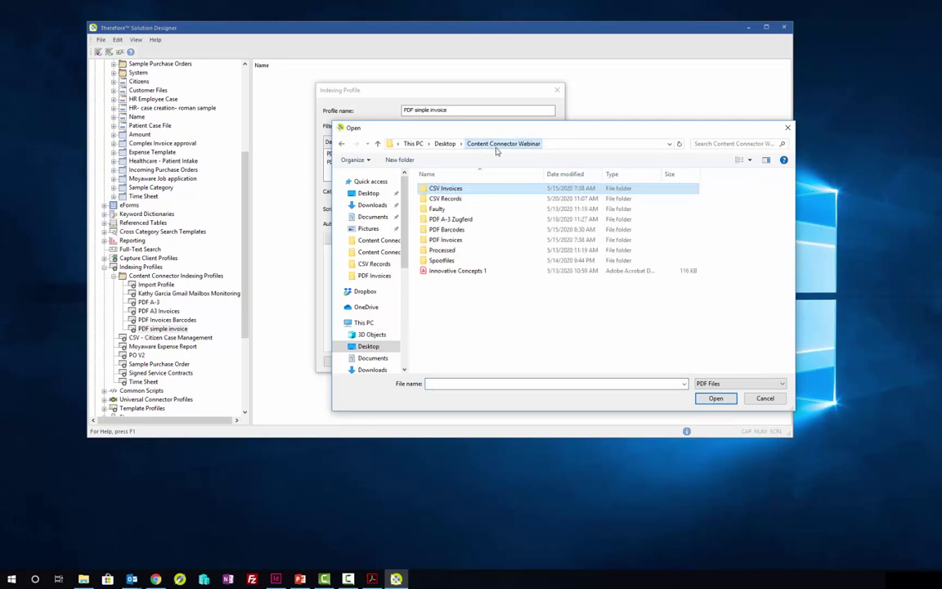
left_click(448, 271)
left_click(715, 398)
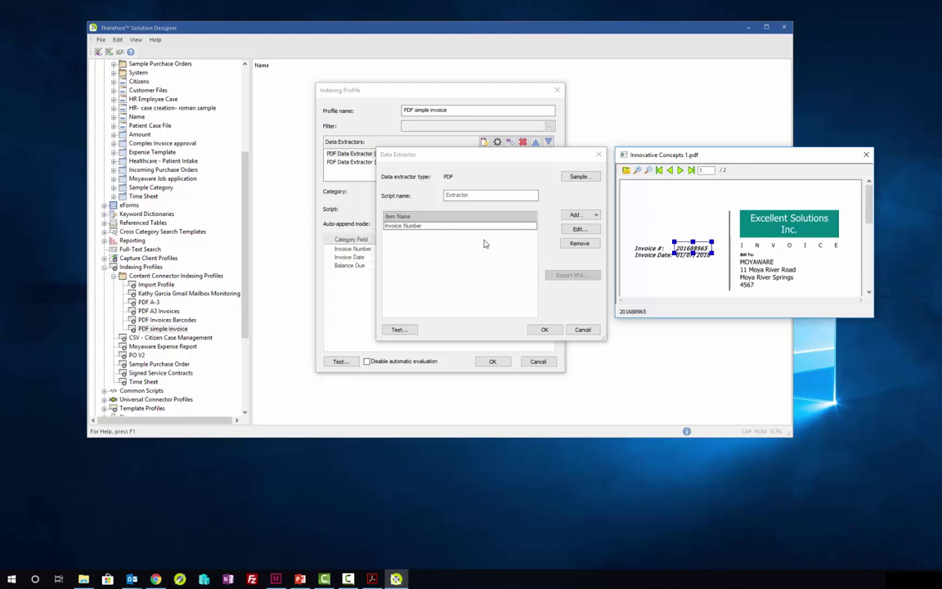
left_click(544, 330)
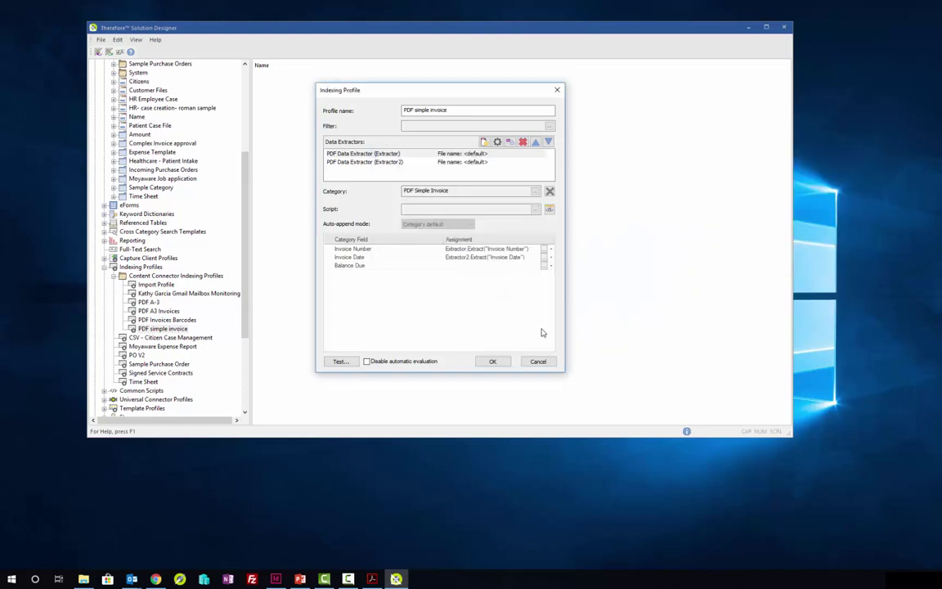
Step: Load Innovative Concepts 1 as the sample PDF for the Invoice Date extractor, Extractor2
left_click(473, 256)
double_click(368, 162)
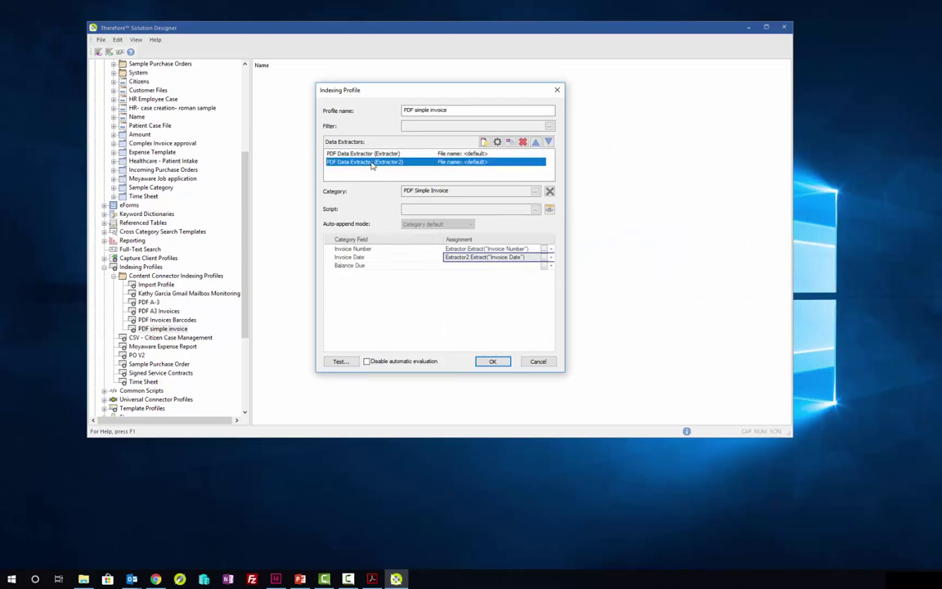
left_click(578, 177)
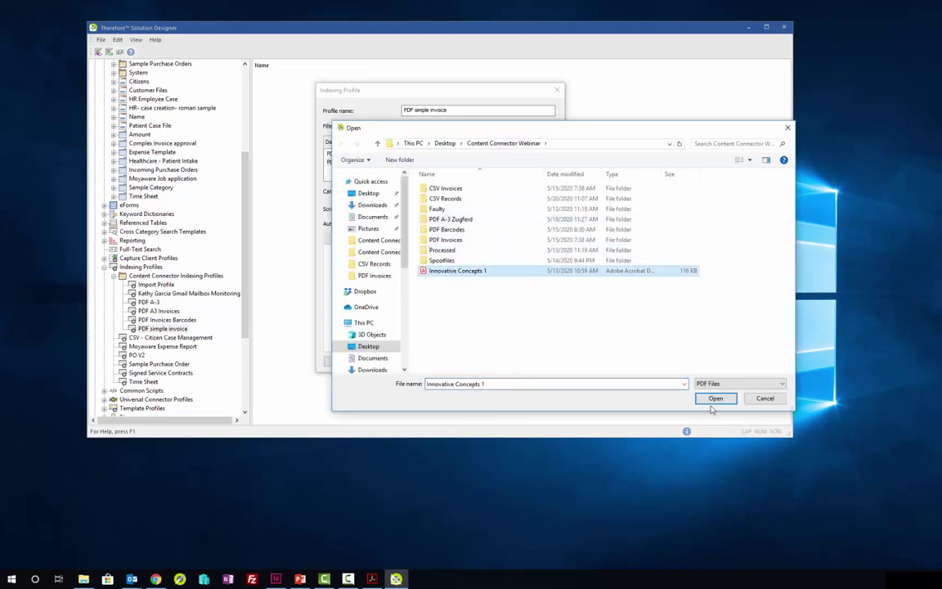
left_click(715, 399)
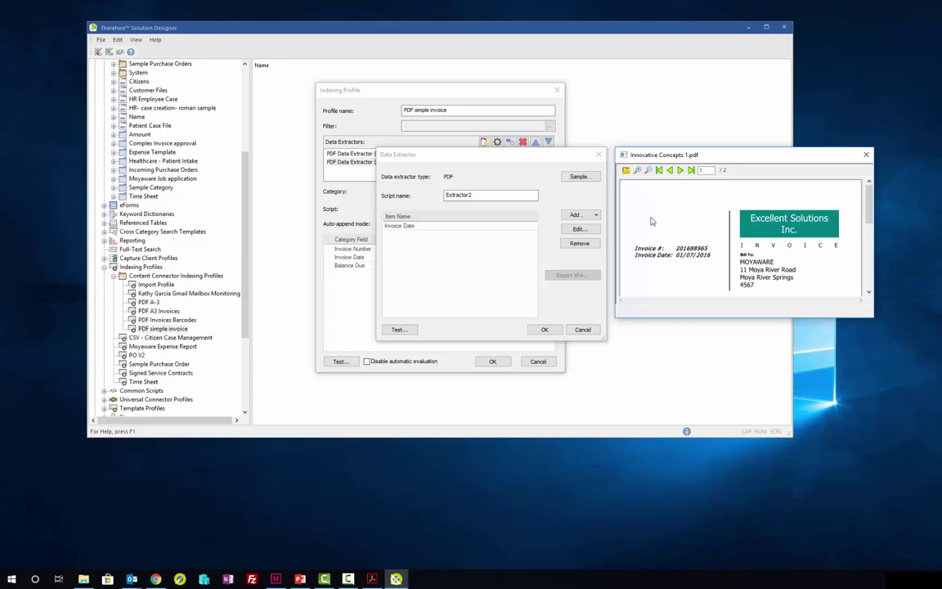
Step: Fit the date zone to capture 01/07/2016, confirm the extractor, and close the profile
left_click_drag(673, 250, 714, 263)
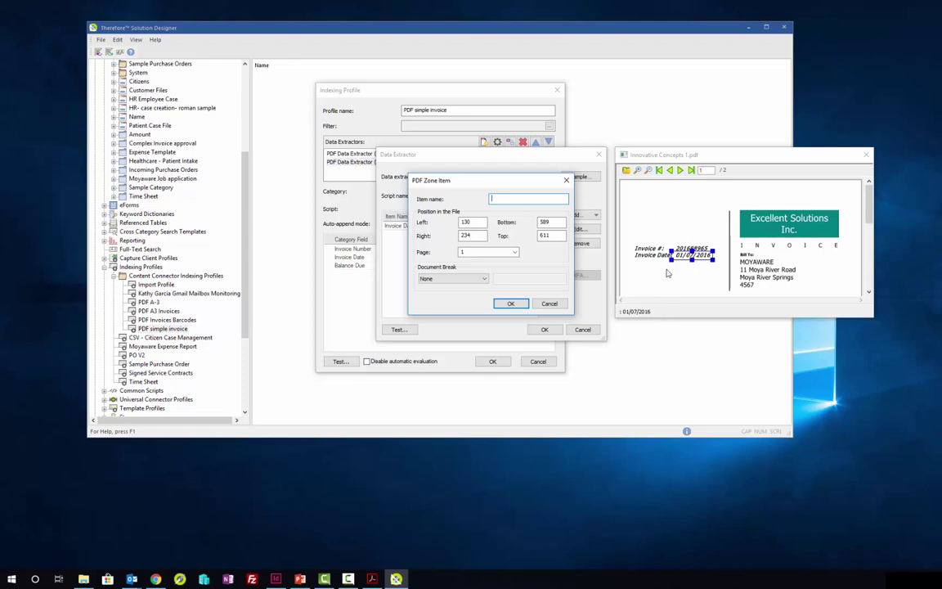
left_click(674, 263)
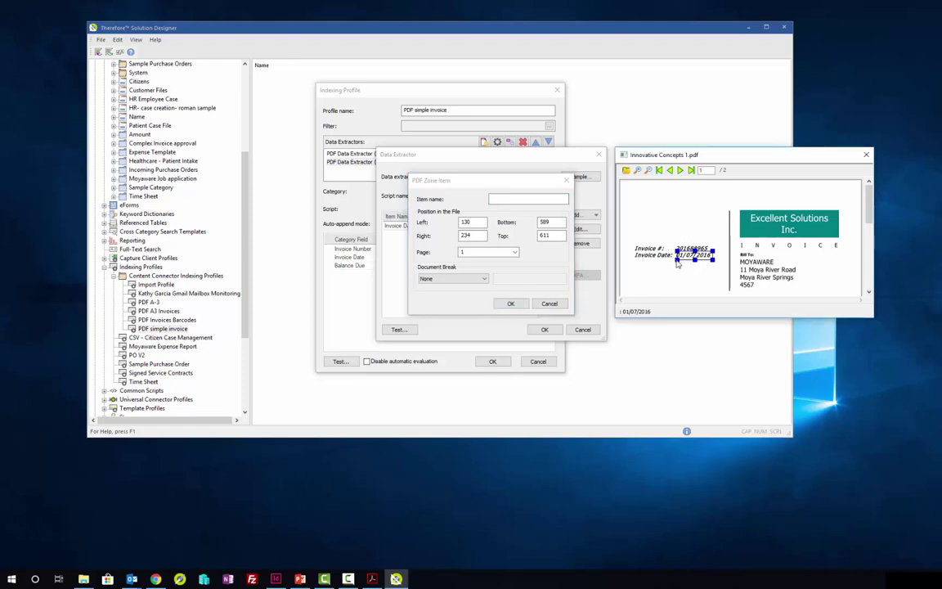
left_click_drag(673, 264, 677, 261)
left_click(566, 181)
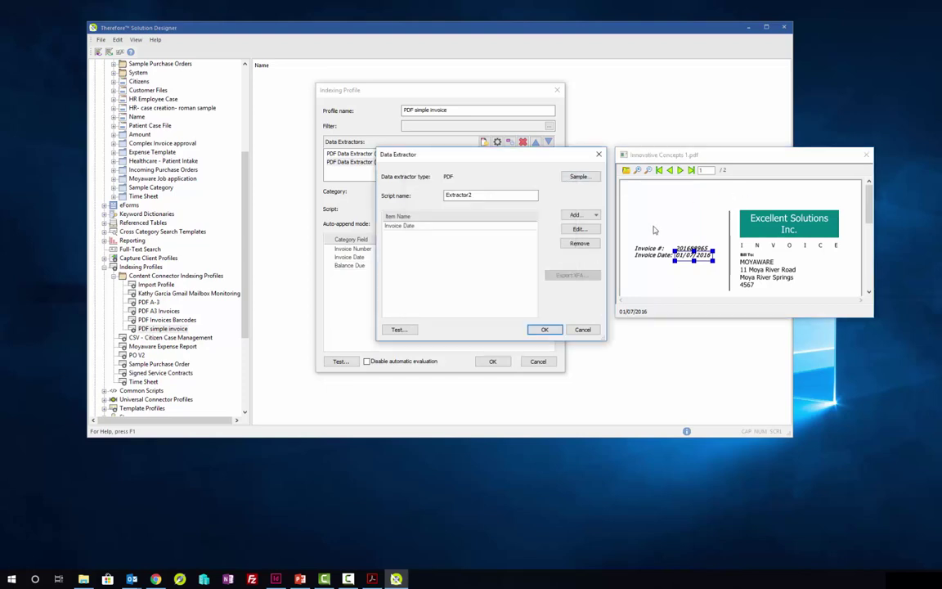
left_click(544, 329)
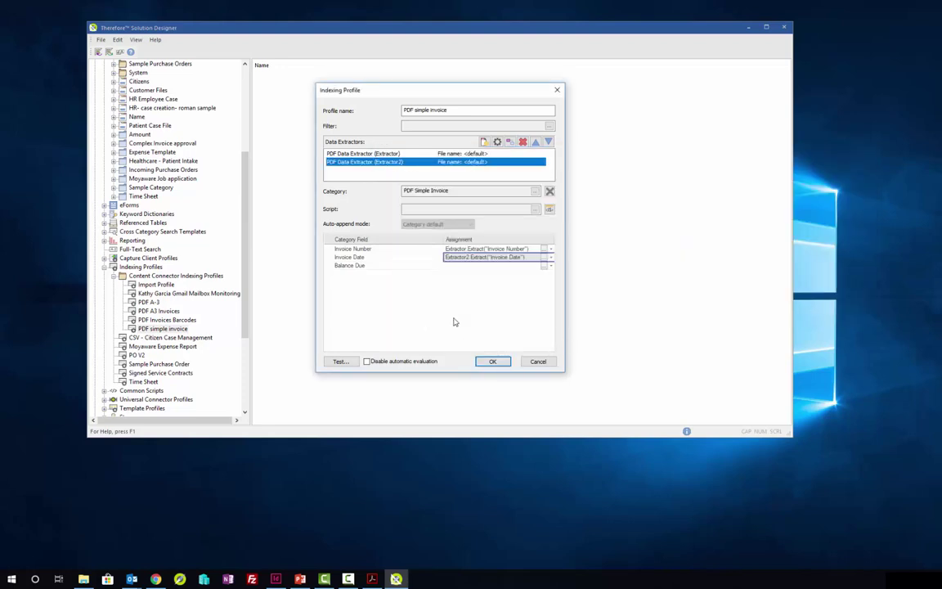
key("Return")
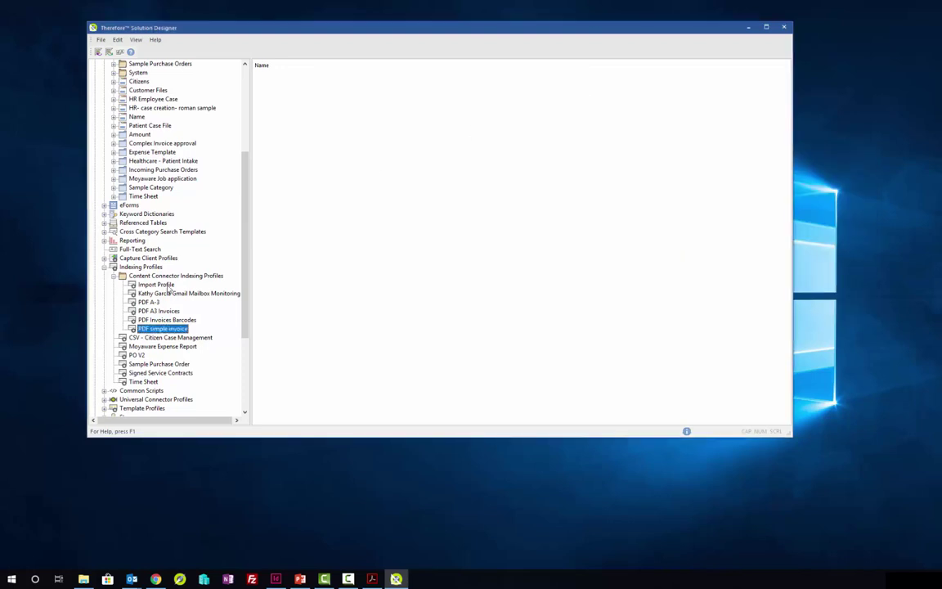
scroll(168, 327, "down", 2)
Step: Expand Integrations > Content Connector > Input Folders in the configuration tree
scroll(153, 381, "down", 3)
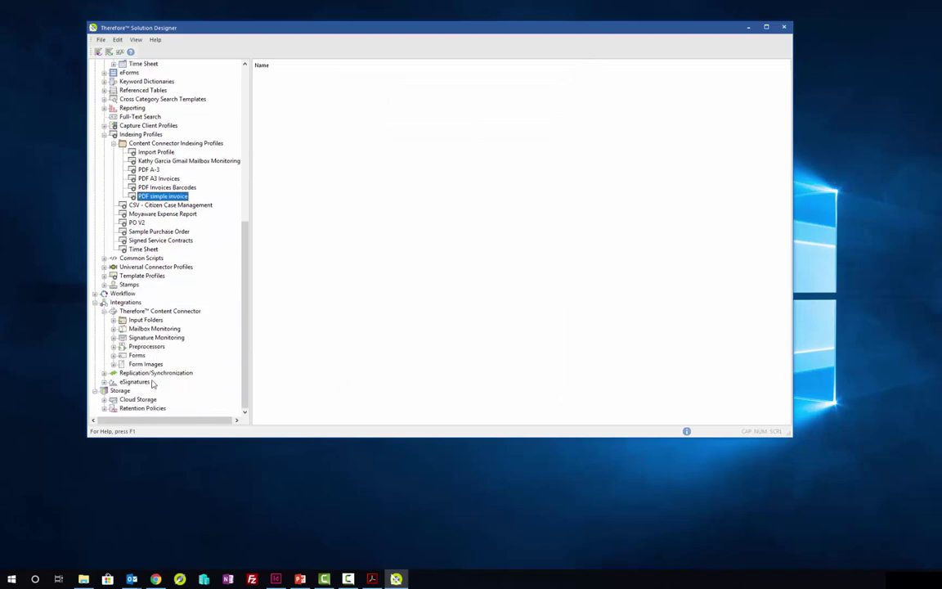
left_click(114, 320)
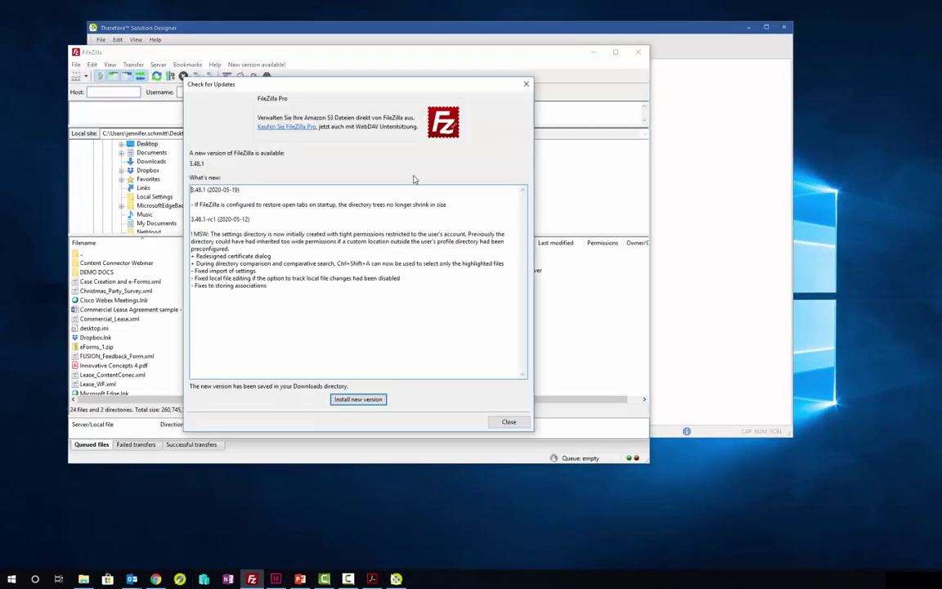
Step: Connect FileZilla to the Therefore Online site through Site Manager, then minimize it
left_click(507, 421)
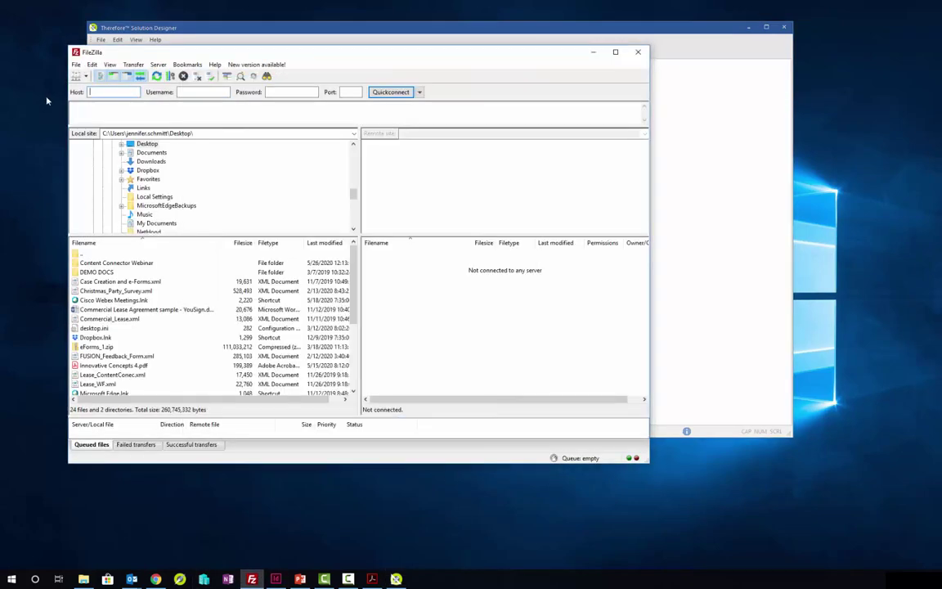
left_click(76, 65)
left_click(103, 76)
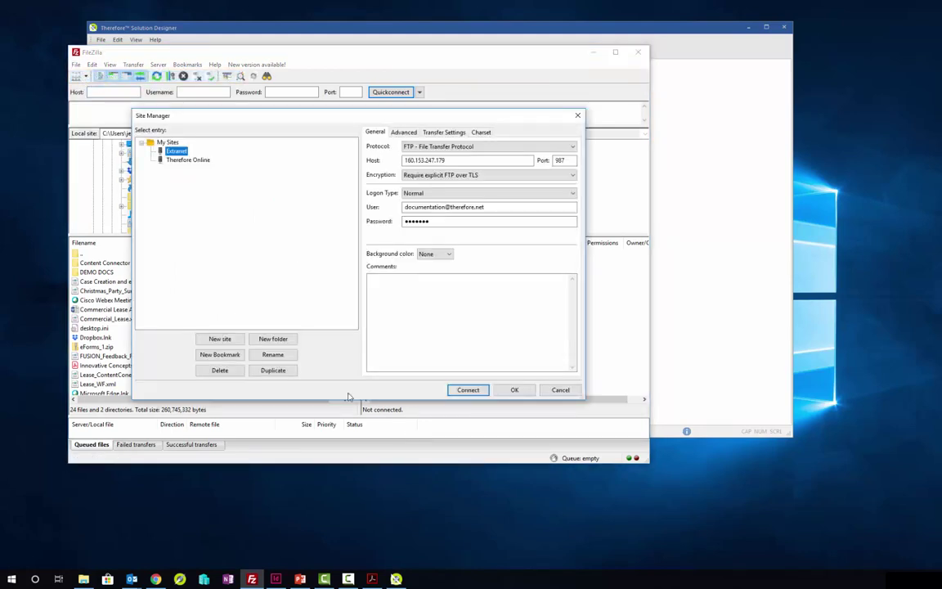
left_click(188, 160)
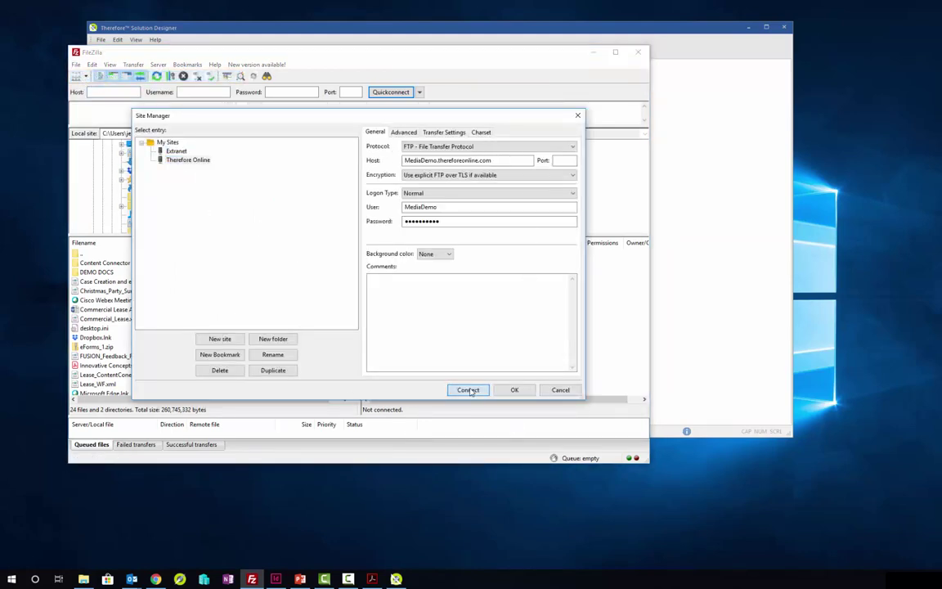
left_click(468, 390)
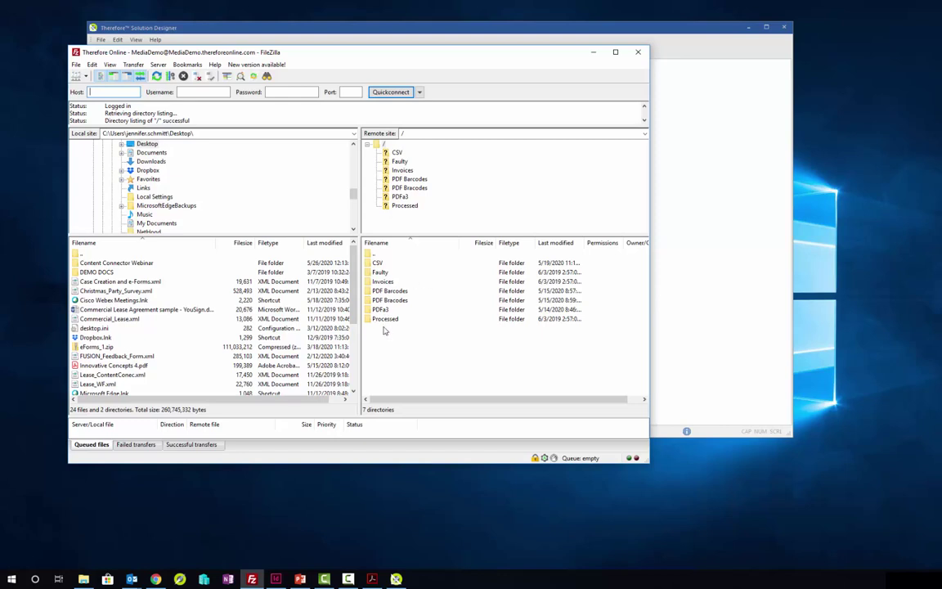
left_click(638, 52)
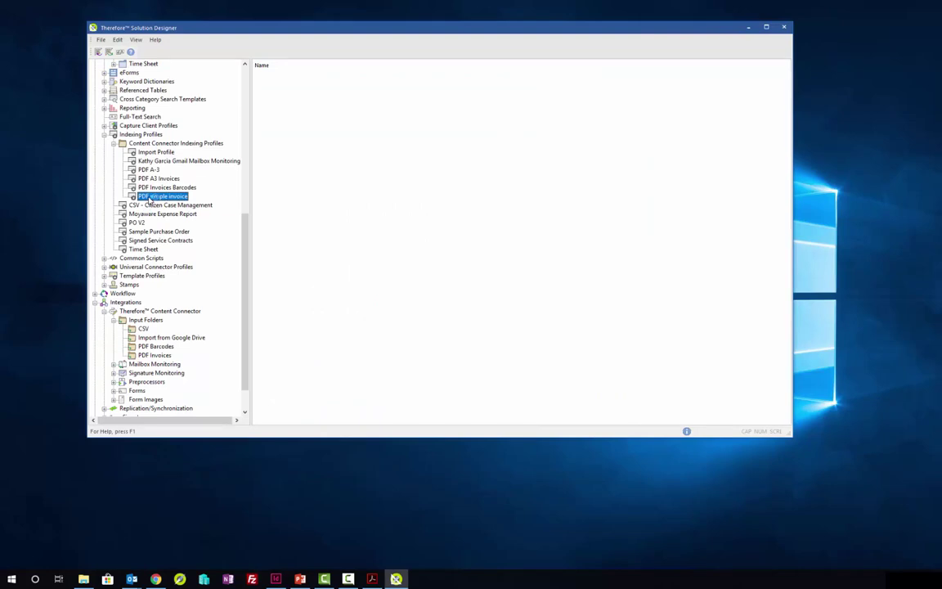
Step: Save the PDF Invoices input folder with the PDF simple invoice profile assigned
double_click(149, 198)
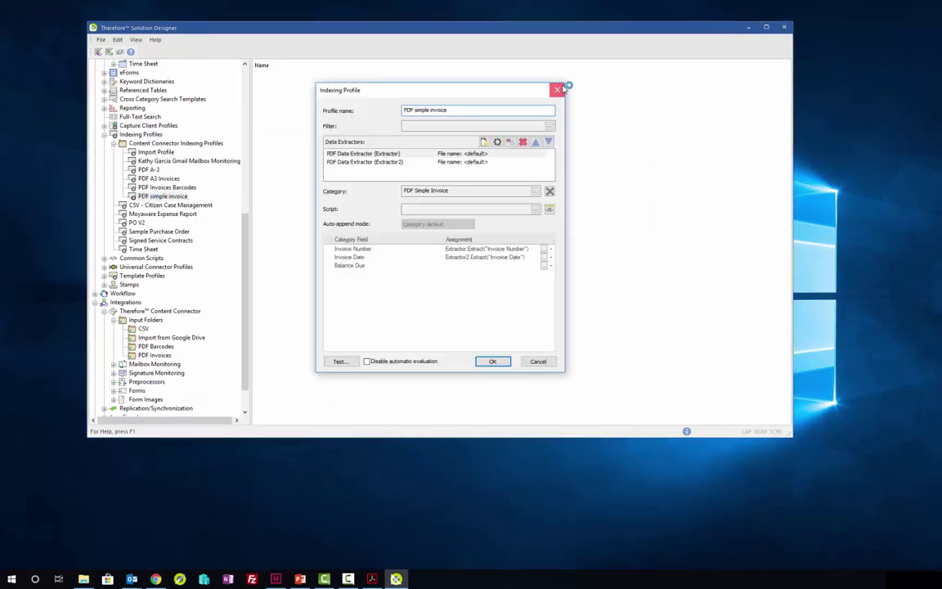
left_click(558, 90)
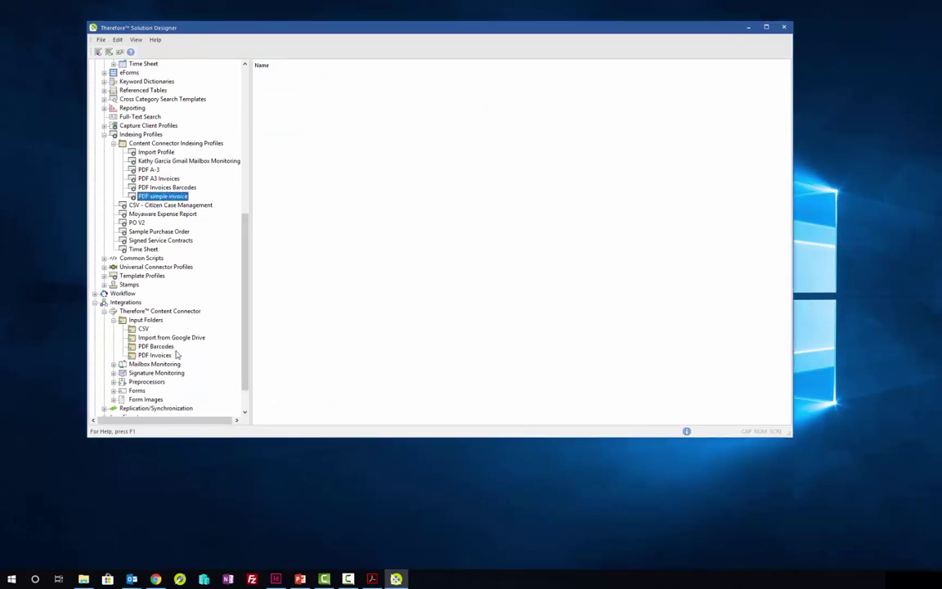
left_click(161, 356)
double_click(155, 356)
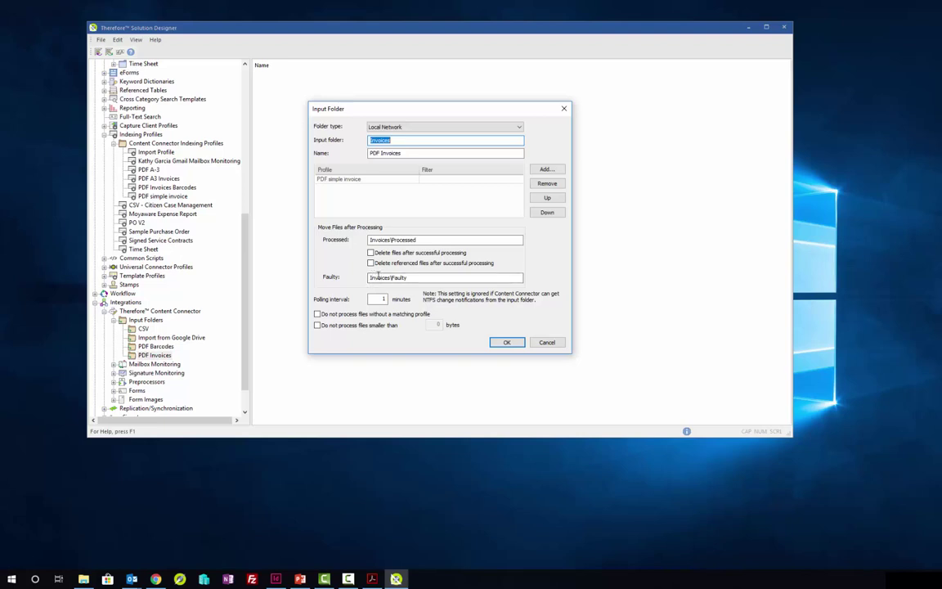
left_click(513, 344)
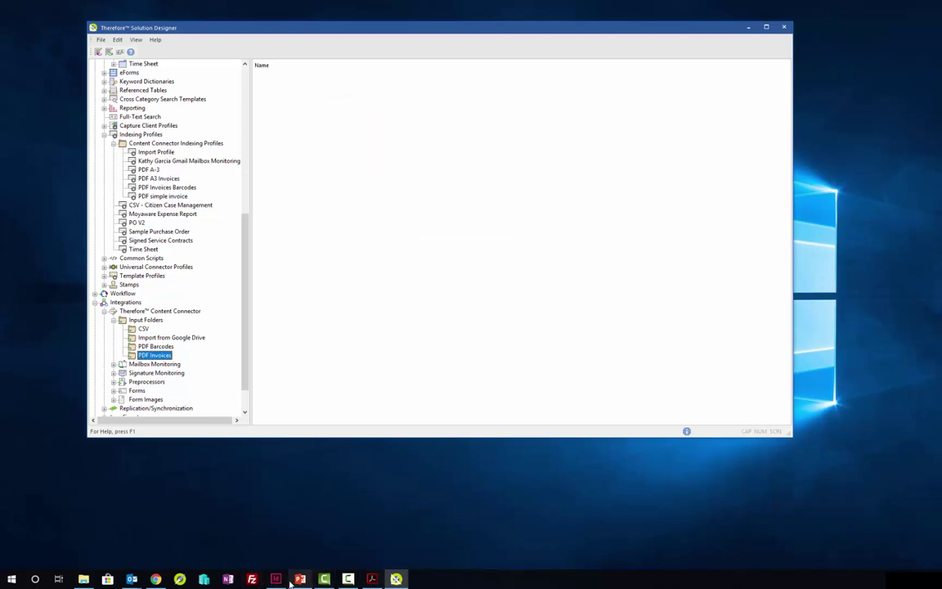
Step: Reconnect FileZilla to the Therefore Online site through Site Manager
left_click(253, 579)
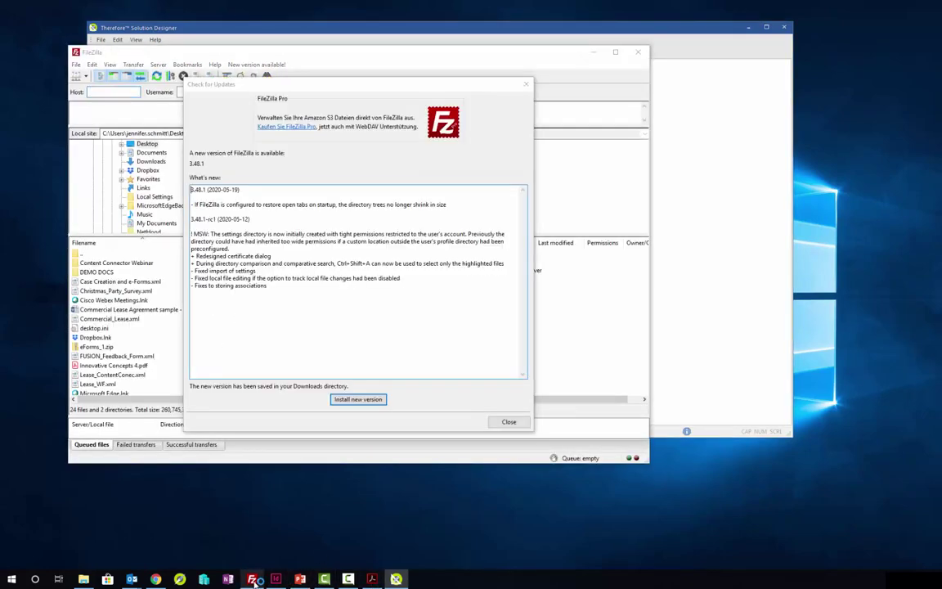
left_click(508, 421)
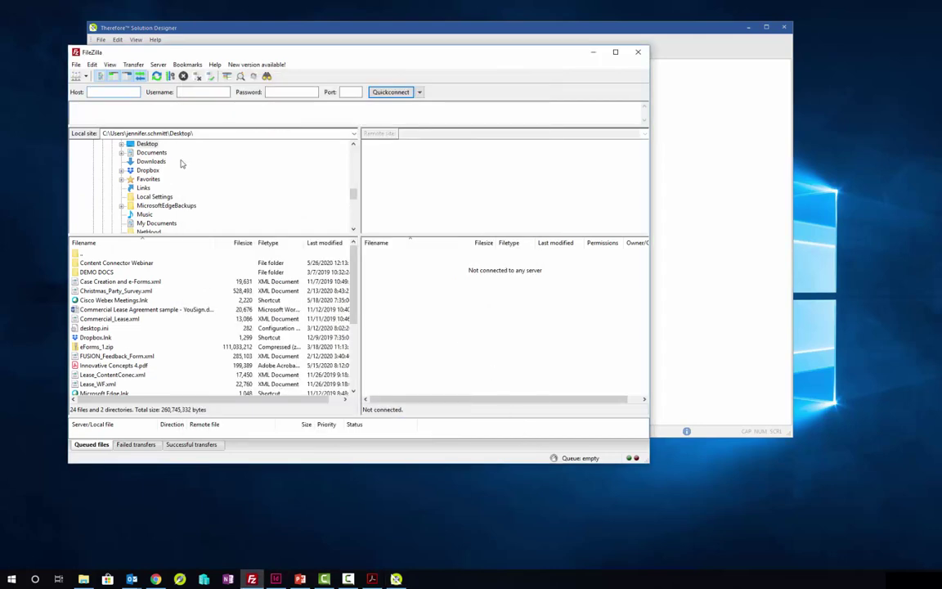
left_click(76, 63)
left_click(92, 75)
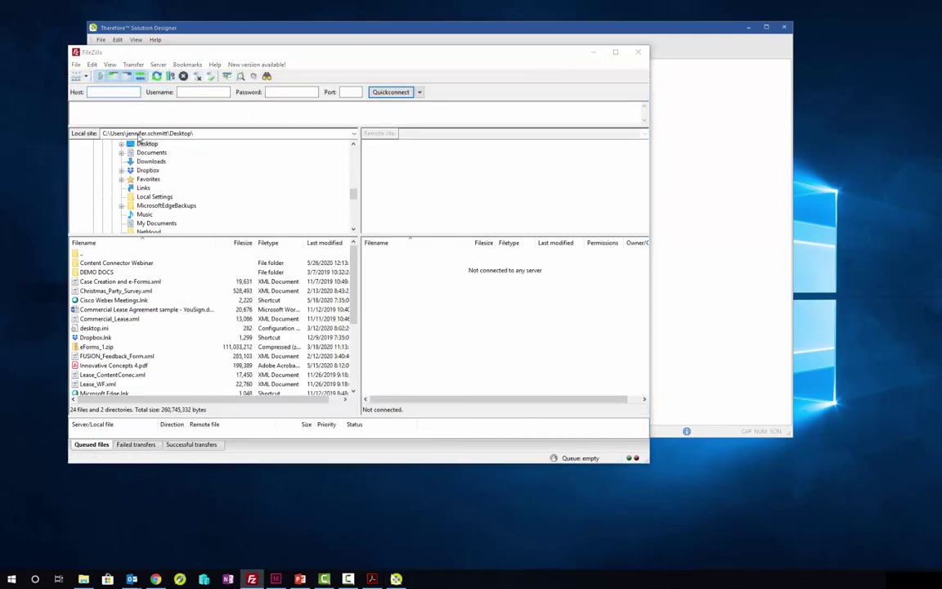
left_click(459, 391)
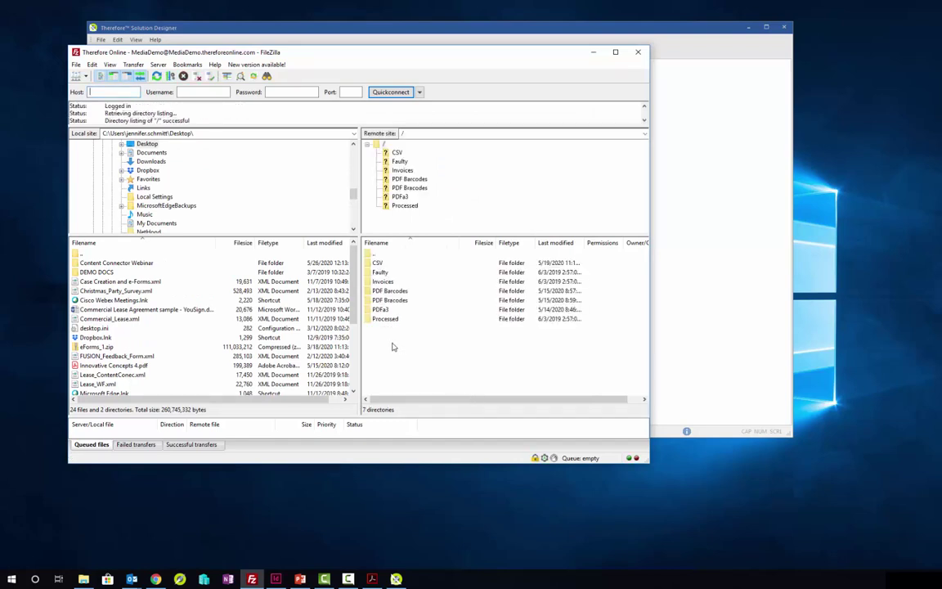
Step: Upload Innovative Concepts 1–4.pdf into the remote /Invoices folder and close FileZilla
double_click(383, 281)
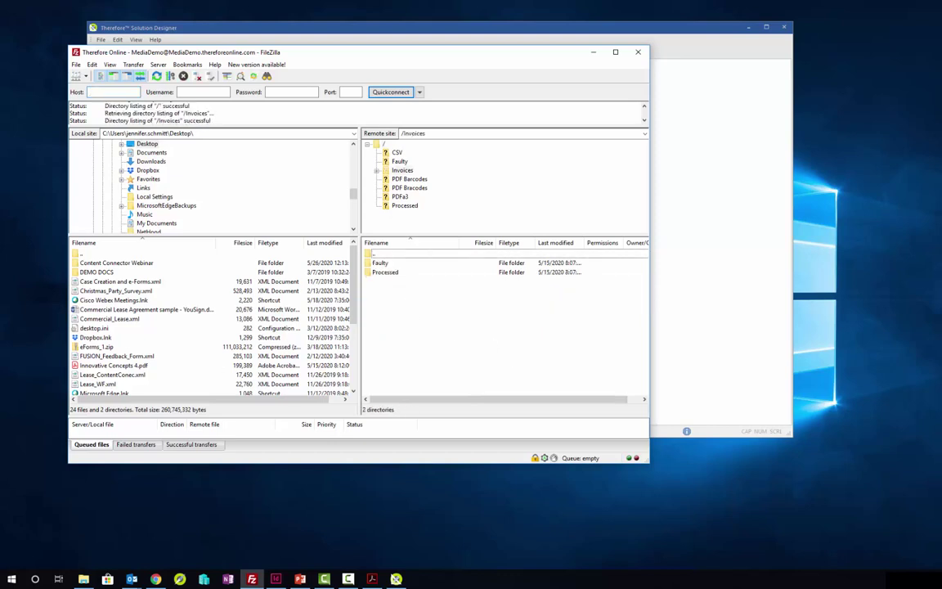
left_click_drag(2, 524, 429, 329)
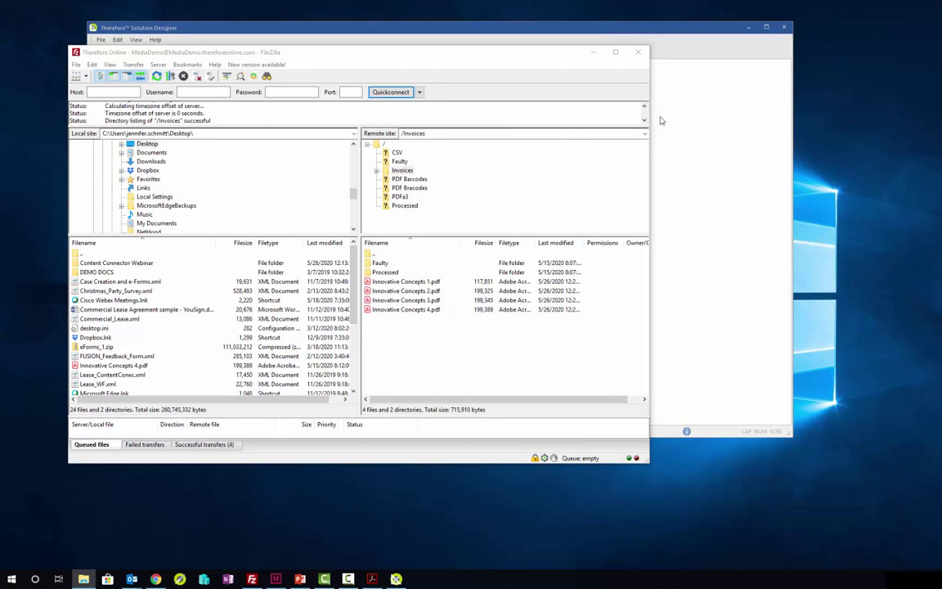
left_click(641, 54)
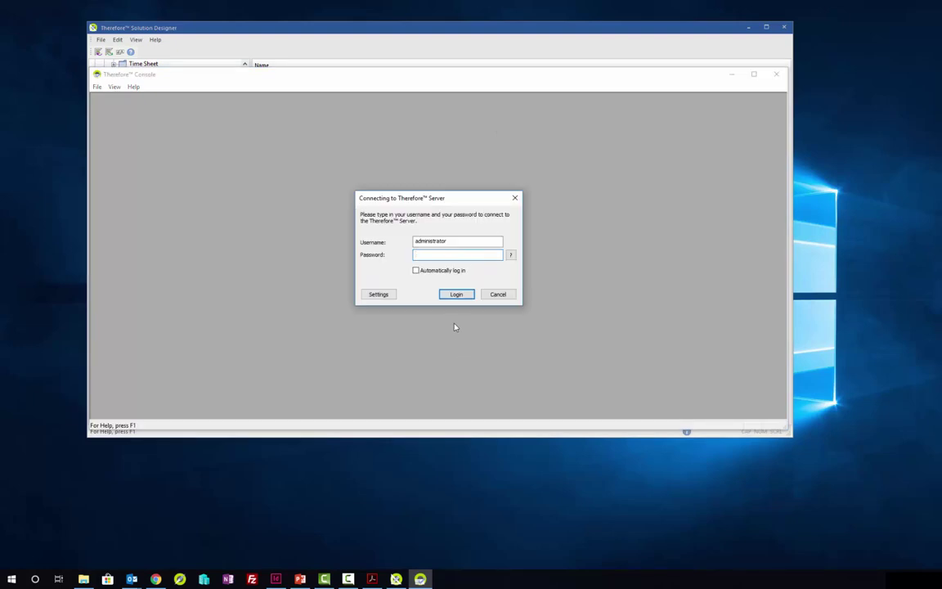
Step: Log in to Therefore Console with the account password, retrying after the failed attempt, then close it
type("*********")
key("Return")
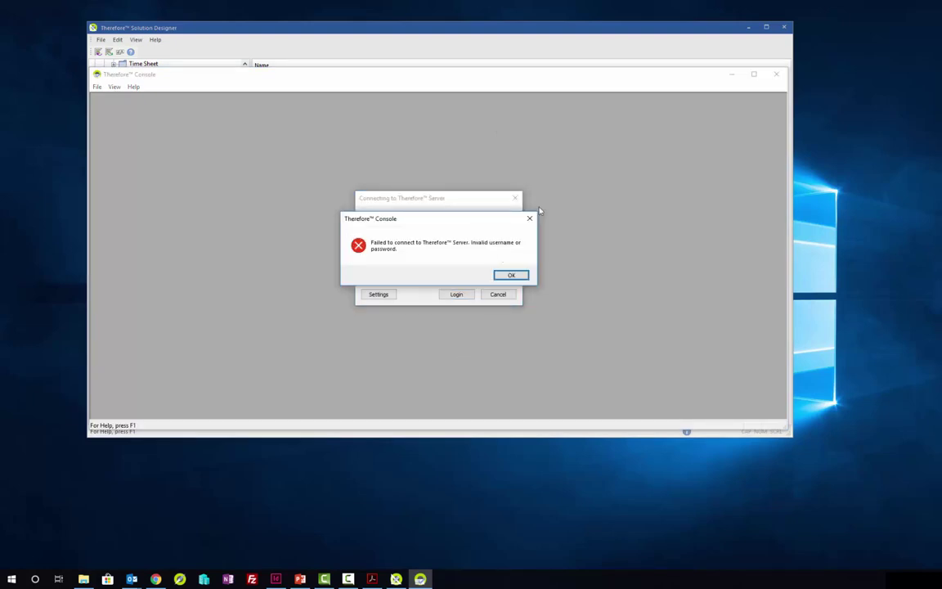
key("Return")
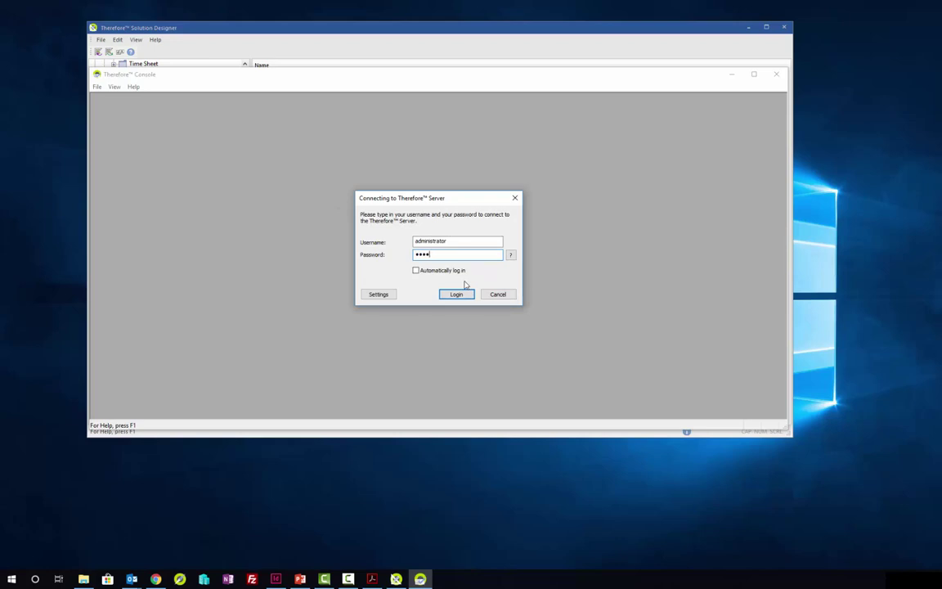
key("Return")
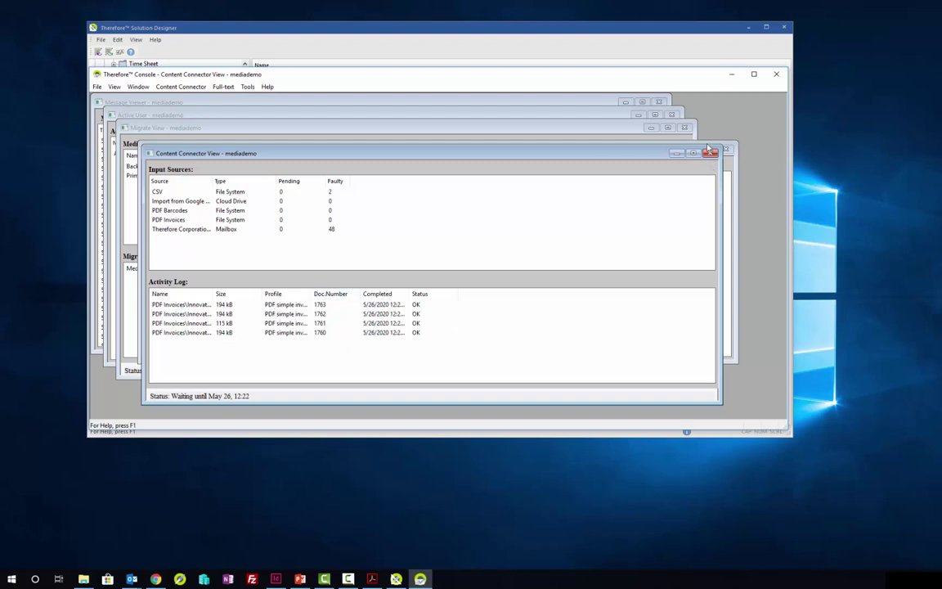
left_click(776, 73)
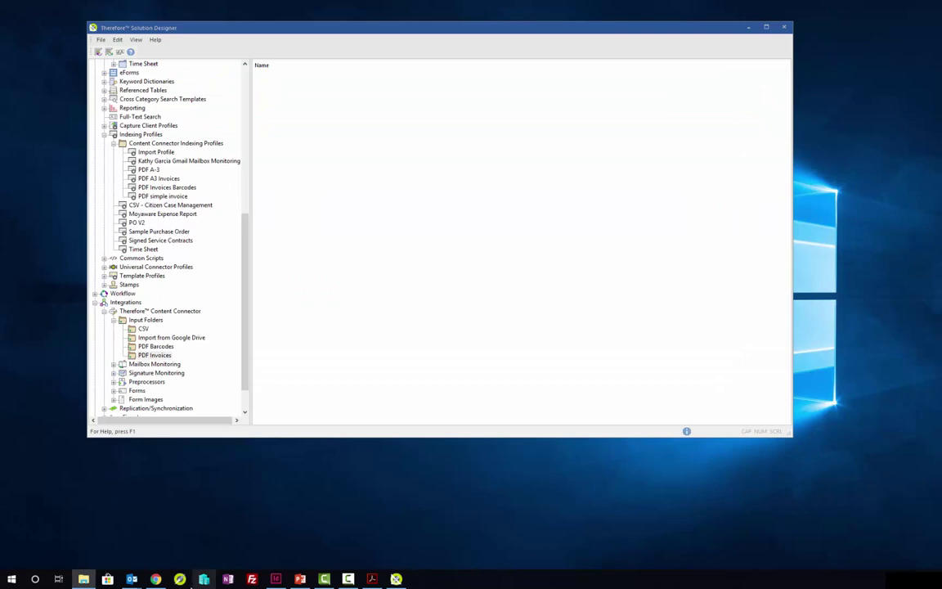
Step: Search all PDF Simple Invoice items in Navigator, finding 10 invoices, then close Navigator and Solution Designer
left_click(180, 578)
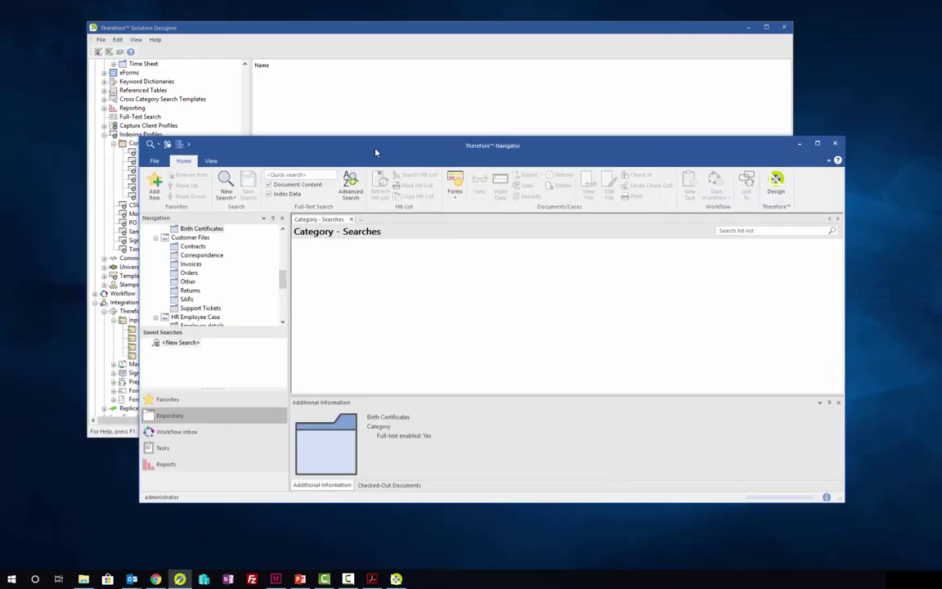
scroll(220, 188, "up", 5)
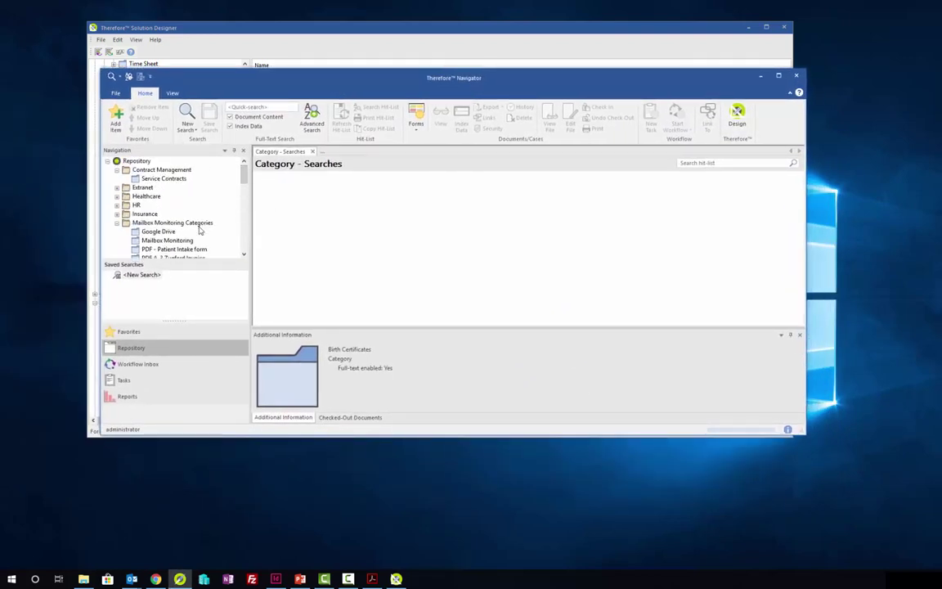
scroll(194, 232, "down", 2)
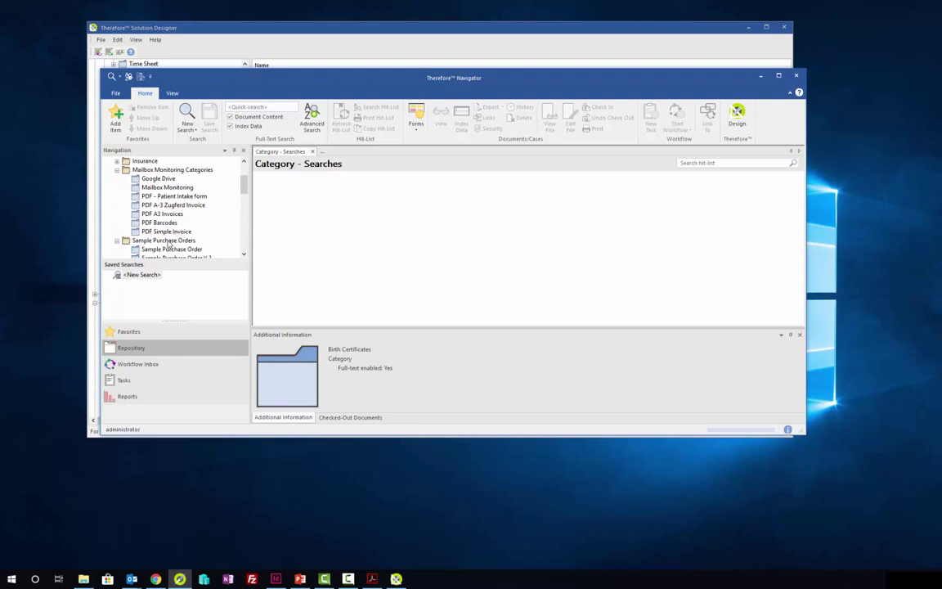
double_click(166, 231)
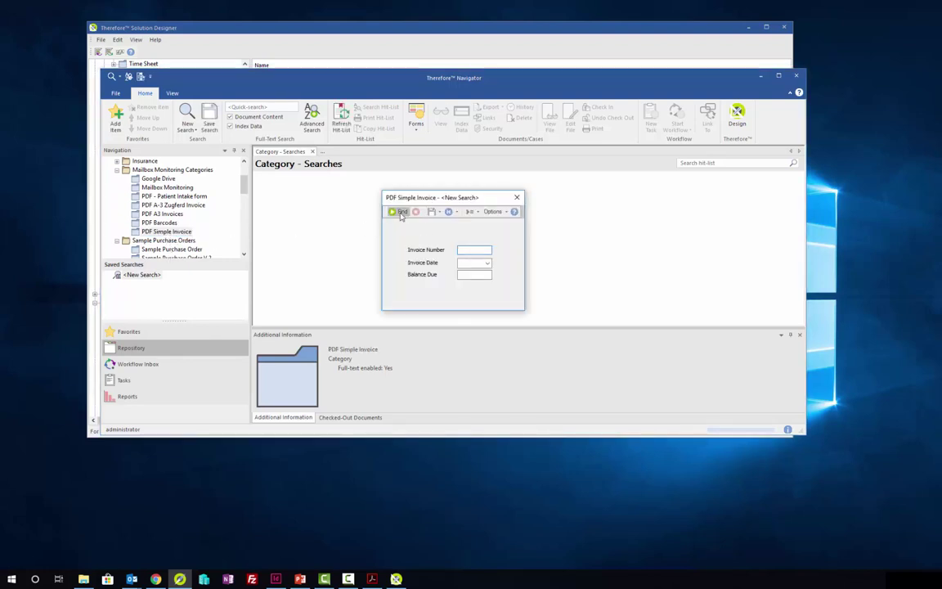
left_click(402, 214)
left_click(479, 254)
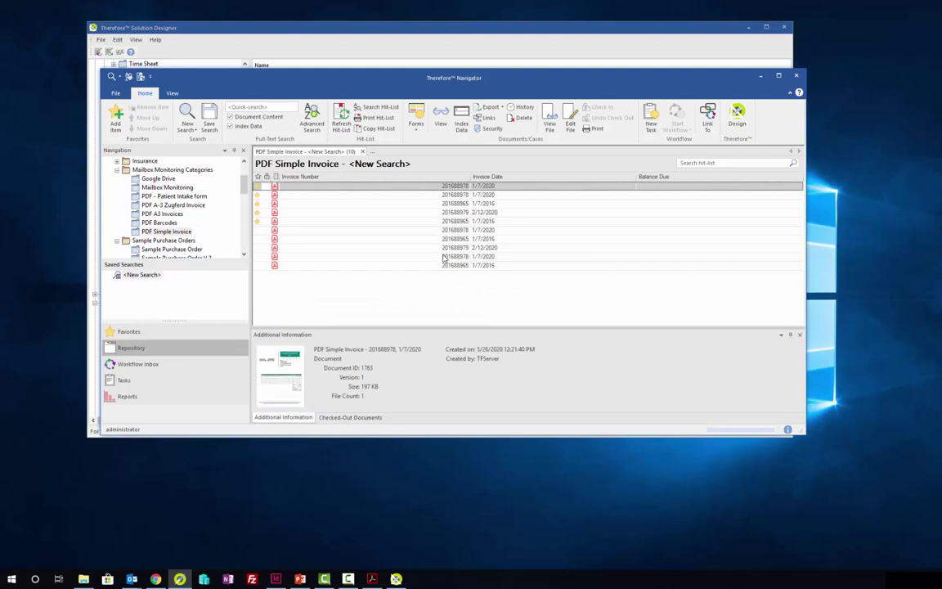
left_click(802, 76)
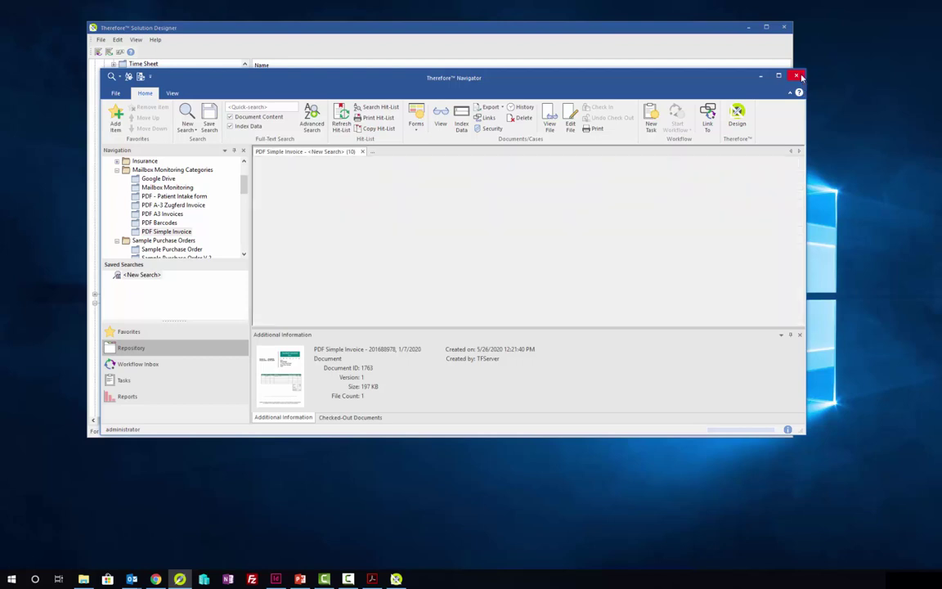
left_click(752, 31)
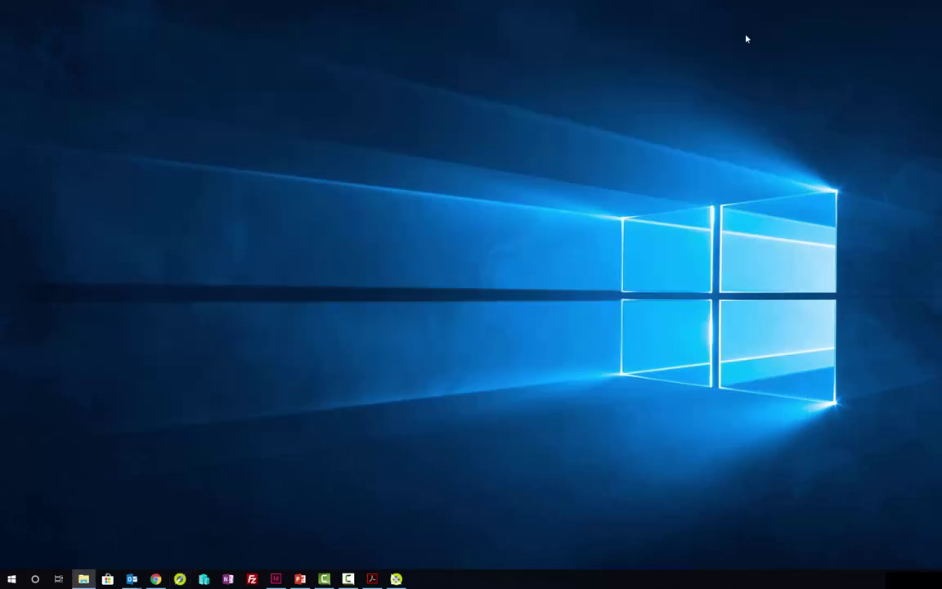
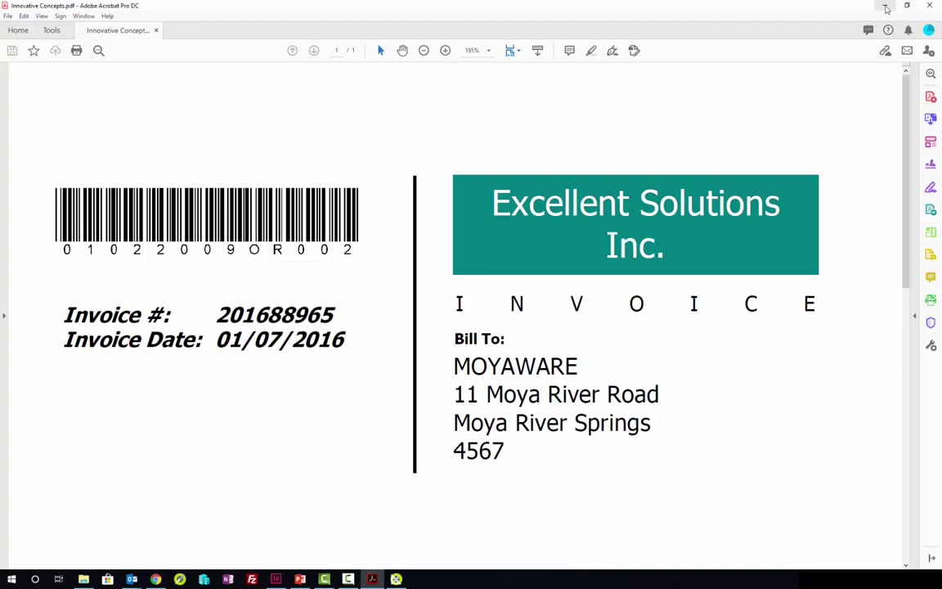
Step: Bring Solution Designer forward and review the five invoice fields of the PDF Barcodes category
left_click(886, 8)
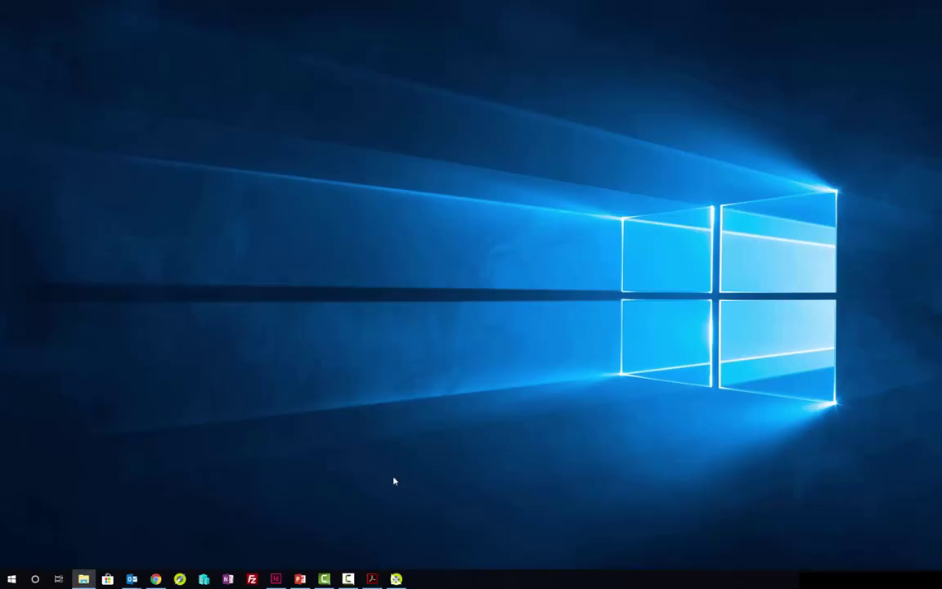
left_click(395, 579)
scroll(173, 331, "up", 10)
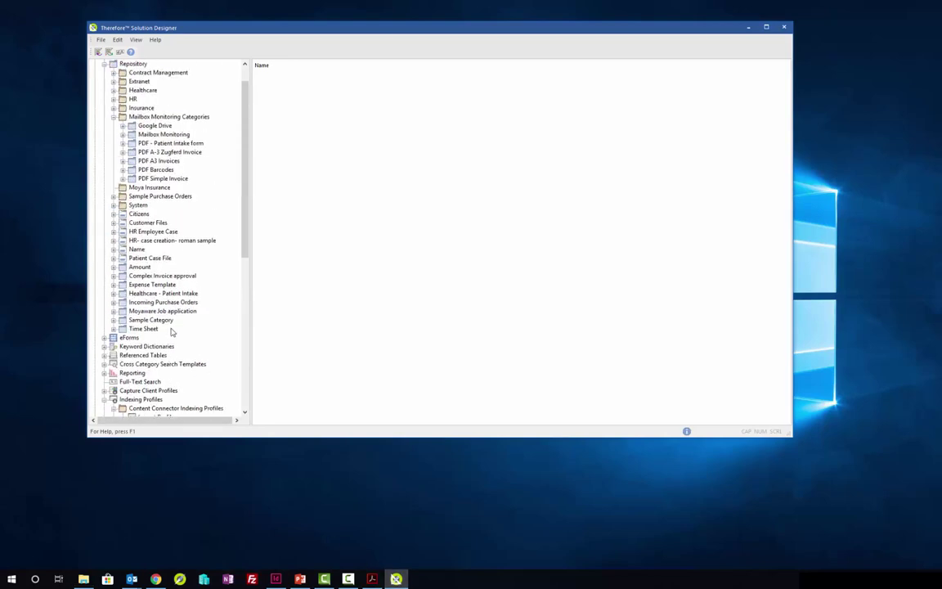
scroll(172, 331, "up", 1)
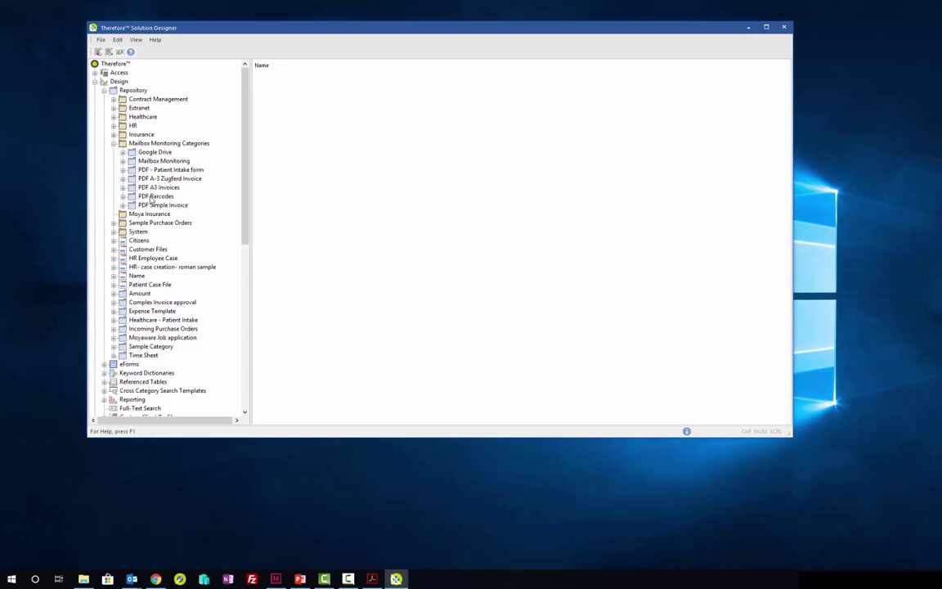
left_click(151, 199)
double_click(151, 197)
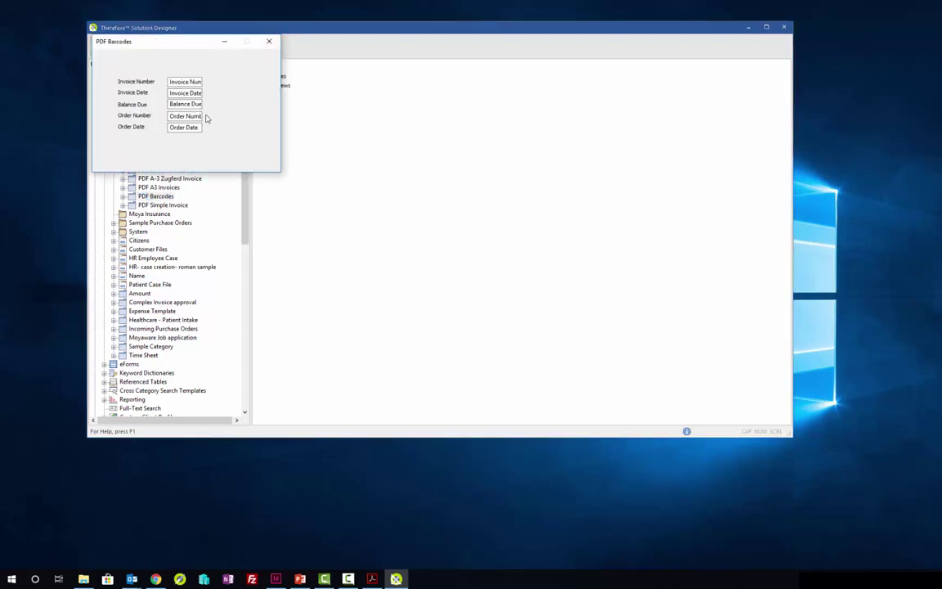
left_click(268, 41)
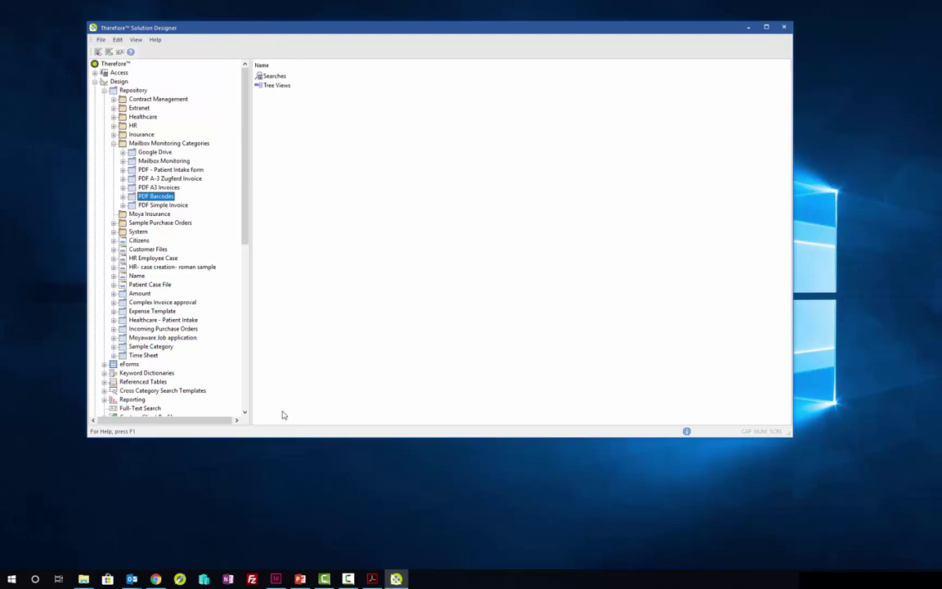
Step: Select the PDF Invoices Barcodes indexing profile under Indexing Profiles
scroll(220, 374, "down", 2)
scroll(220, 373, "down", 2)
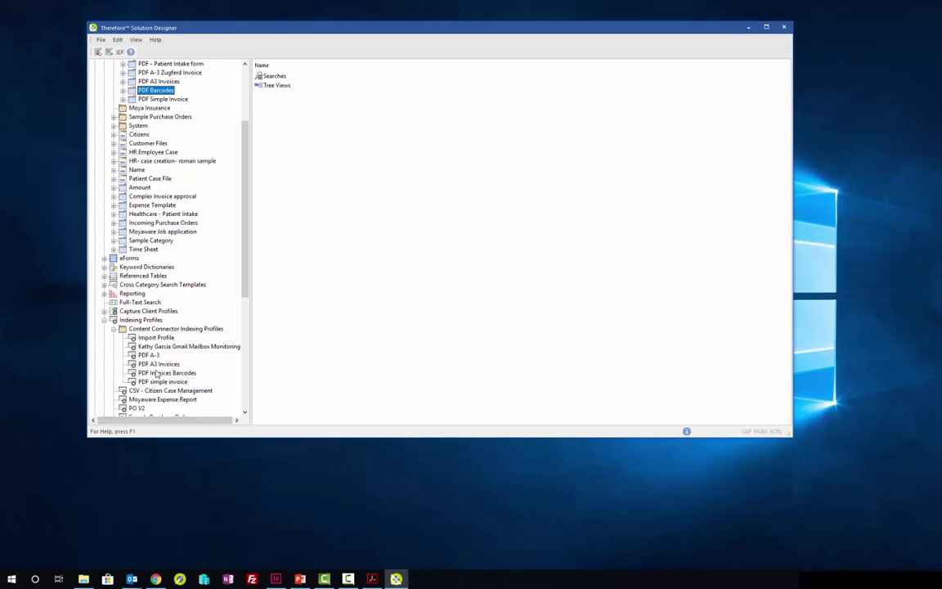
left_click(155, 373)
Step: Open the PDF Invoices Barcodes profile's Barcode and OCR Data Extractor settings
double_click(155, 373)
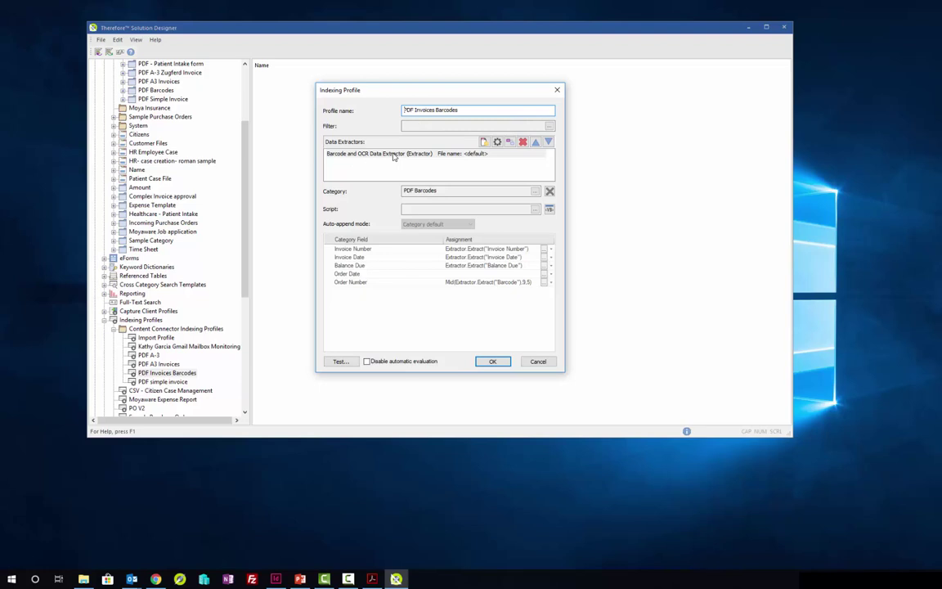
left_click(384, 155)
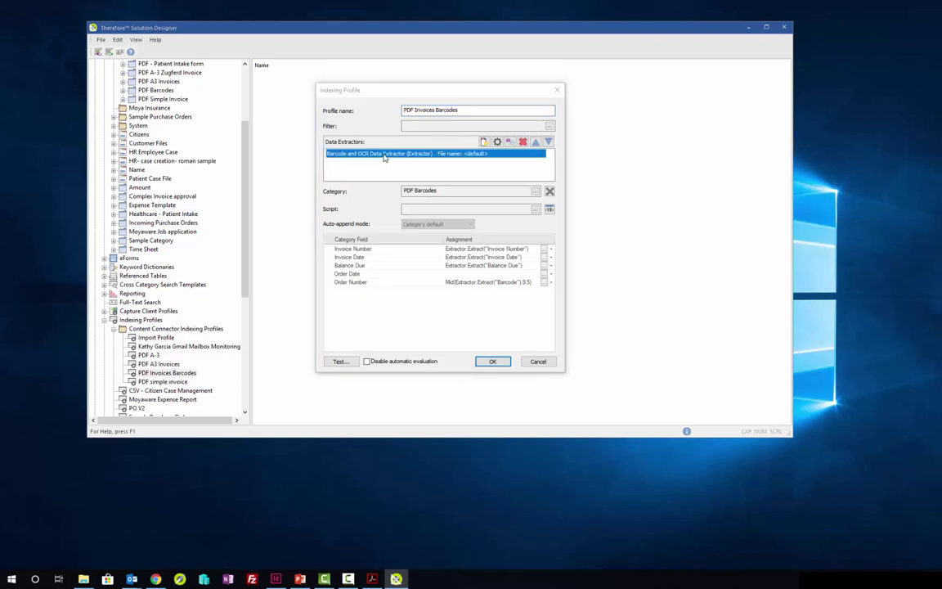
double_click(384, 156)
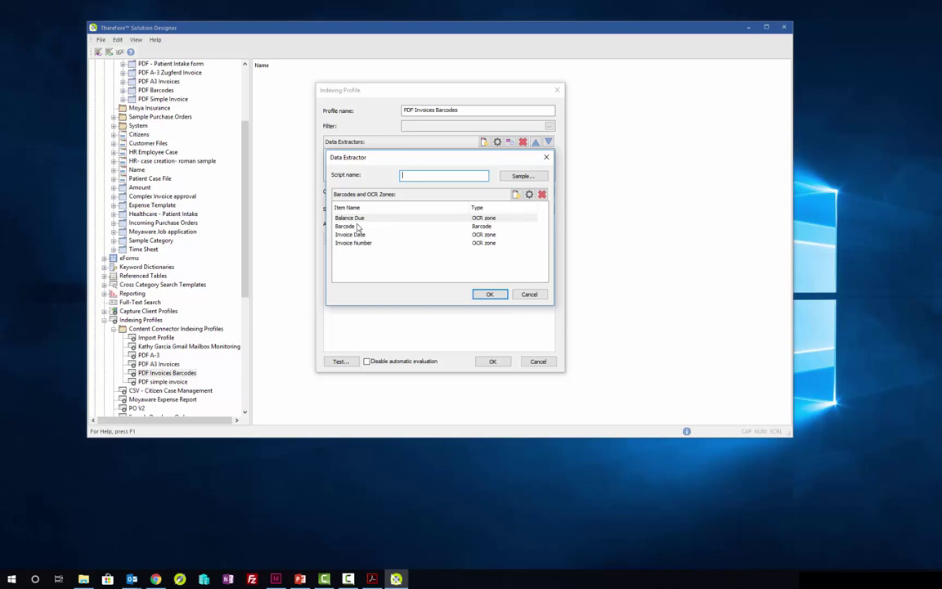
Step: Load the Innovative Concepts invoice from PDF Barcodes as the sample and enlarge the preview
left_click(523, 175)
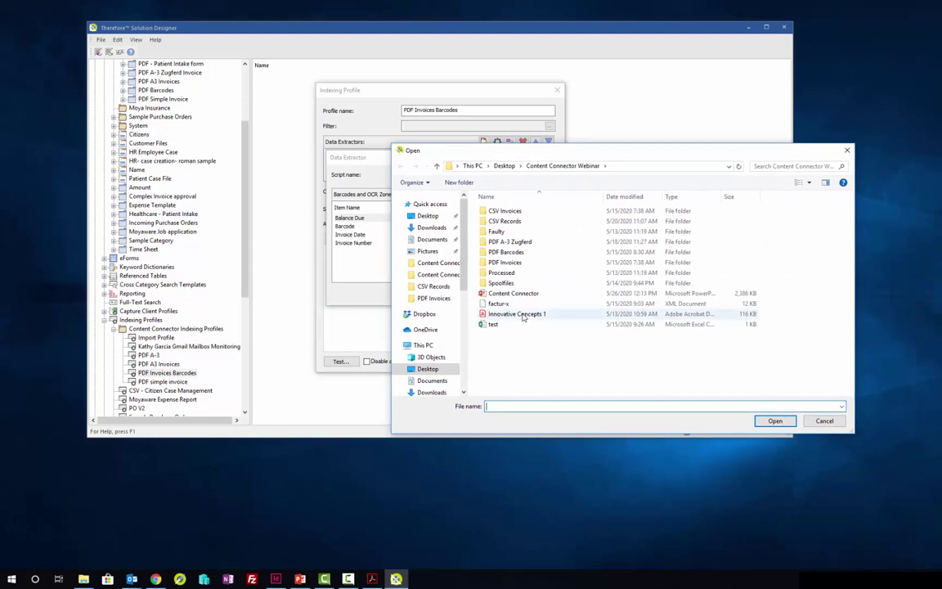
double_click(508, 253)
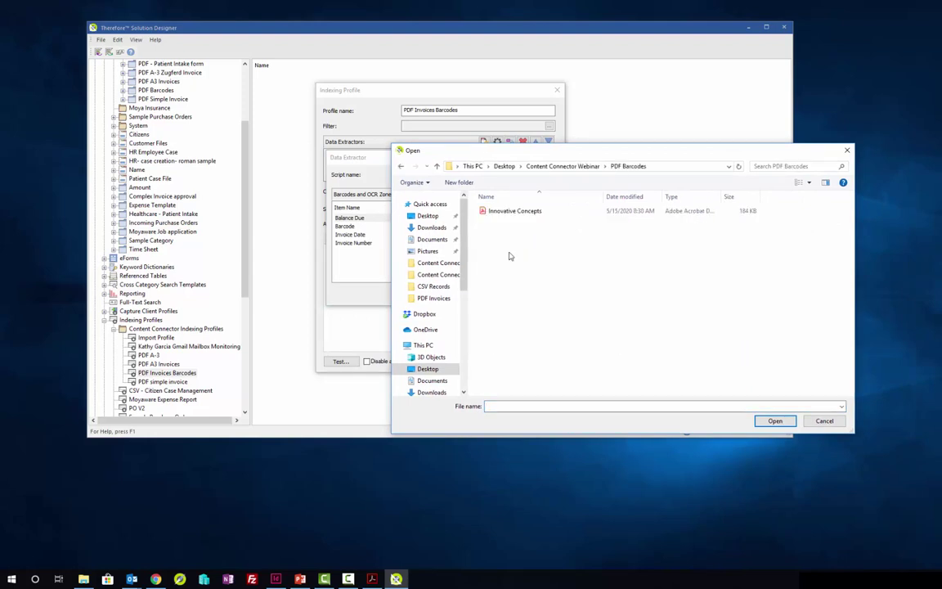
left_click(514, 211)
left_click(775, 421)
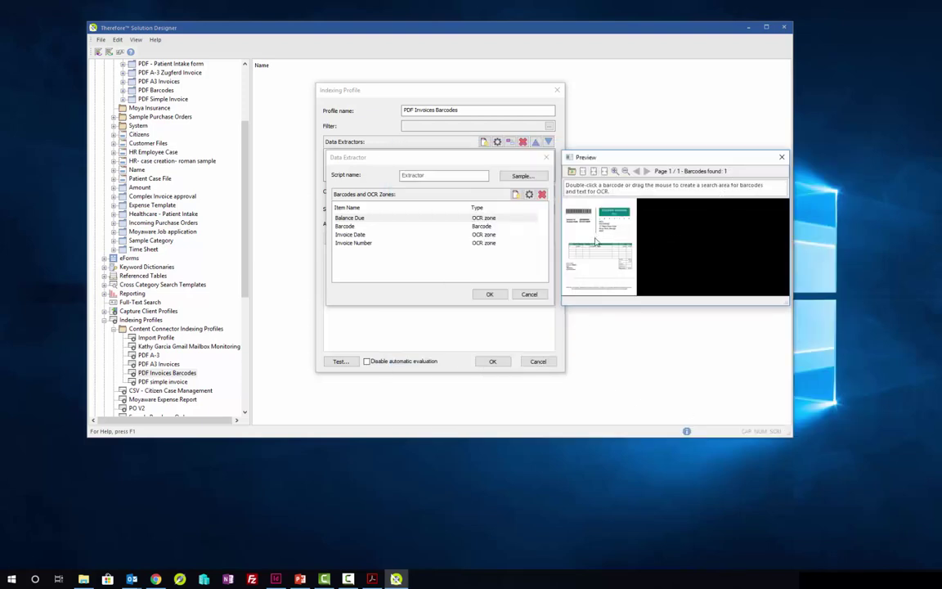
left_click_drag(783, 303, 903, 373)
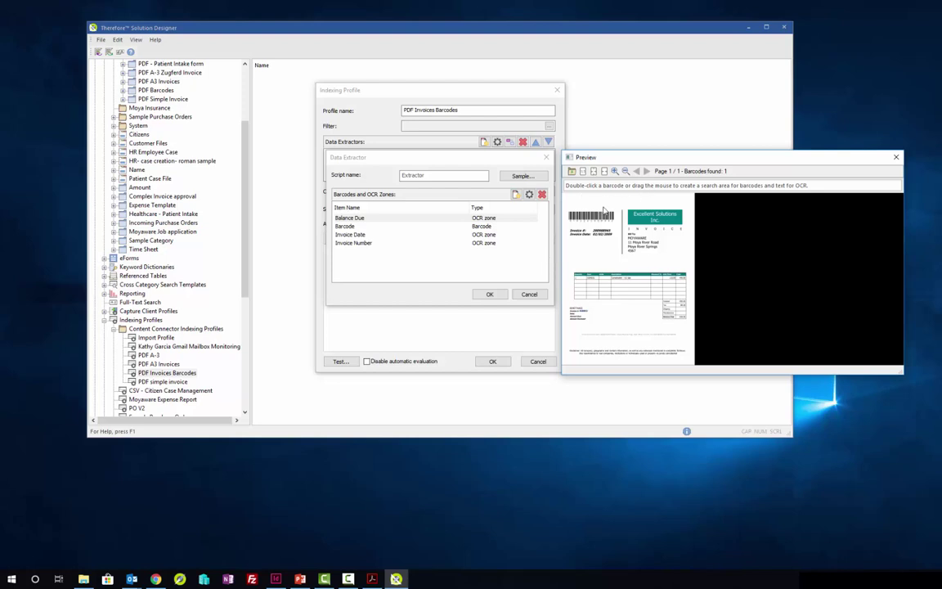
left_click_drag(563, 152, 405, 83)
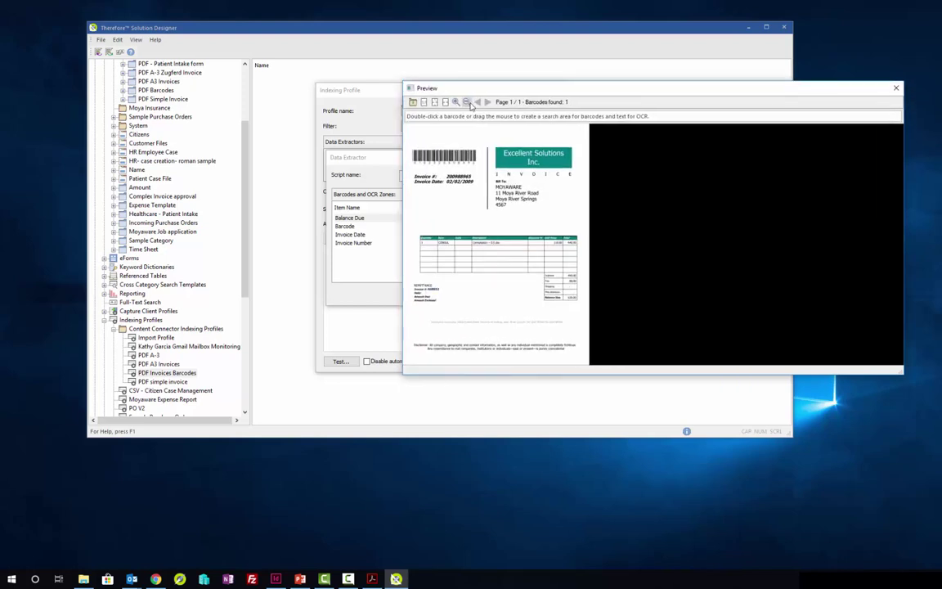
Step: Define the invoice's barcode as a Code 39 zone named 'Barcode'
left_click(456, 102)
left_click(456, 101)
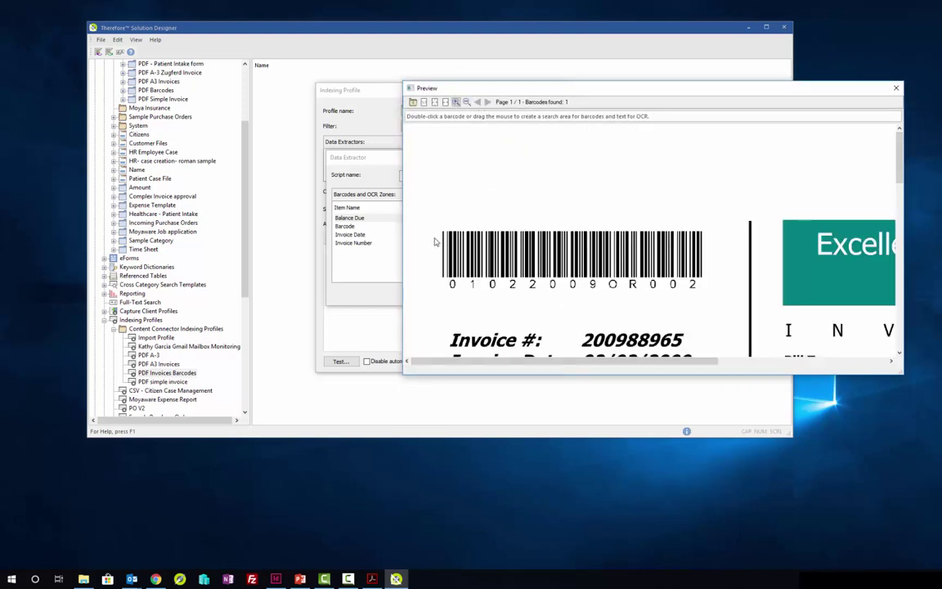
double_click(521, 253)
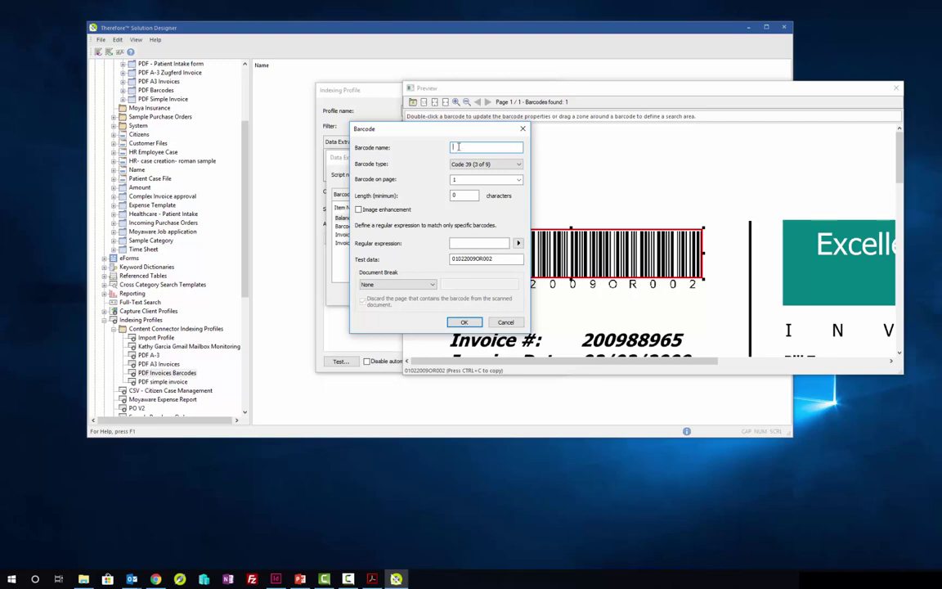
type("Barcode")
left_click(521, 129)
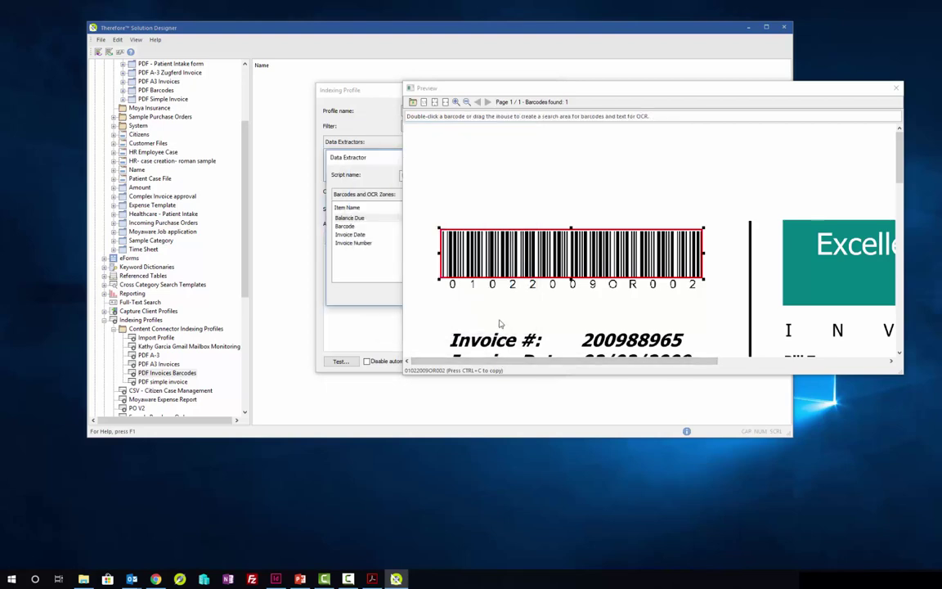
Step: Close the sample preview and the data extractor settings
left_click_drag(826, 90, 728, 86)
left_click(802, 89)
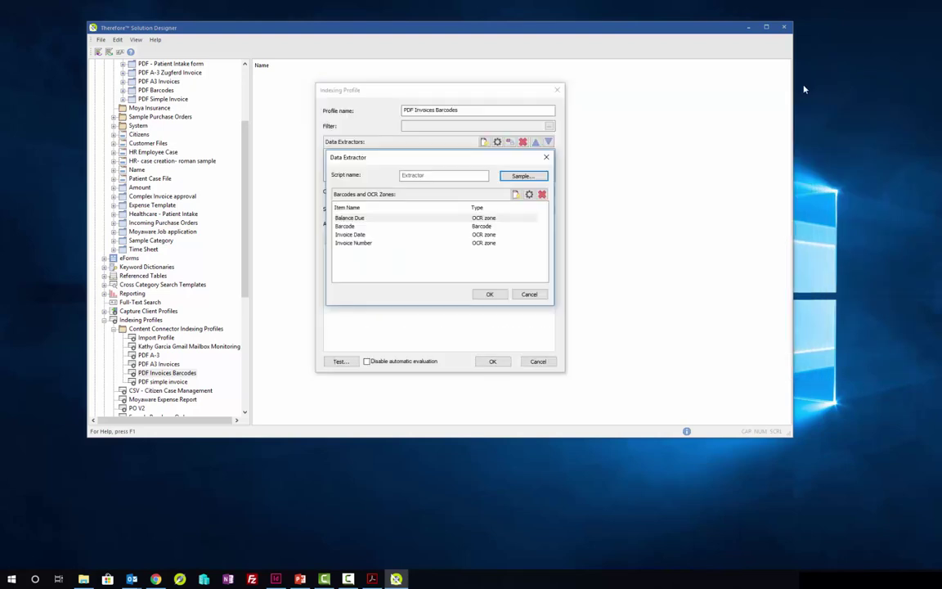
left_click(547, 157)
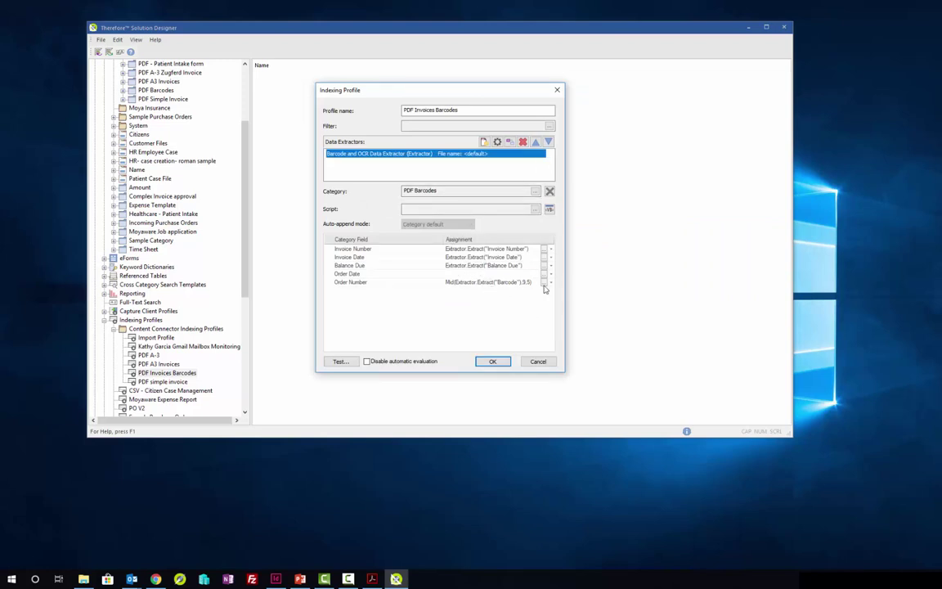
Step: Inspect Order Number's Mid(Extractor.Extract("Barcode"),9,5) formula, then close the indexing profile
left_click(544, 283)
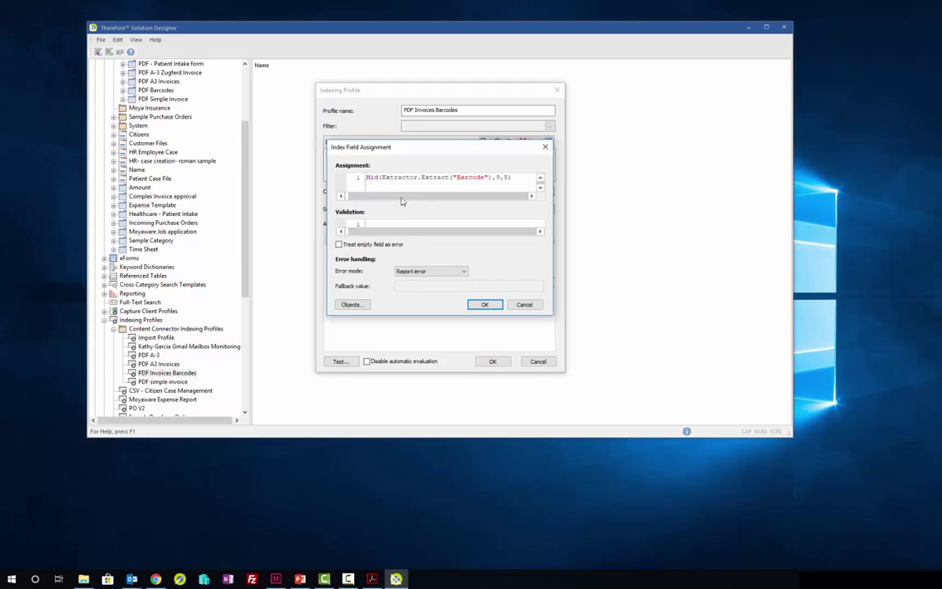
left_click(501, 178)
left_click(545, 147)
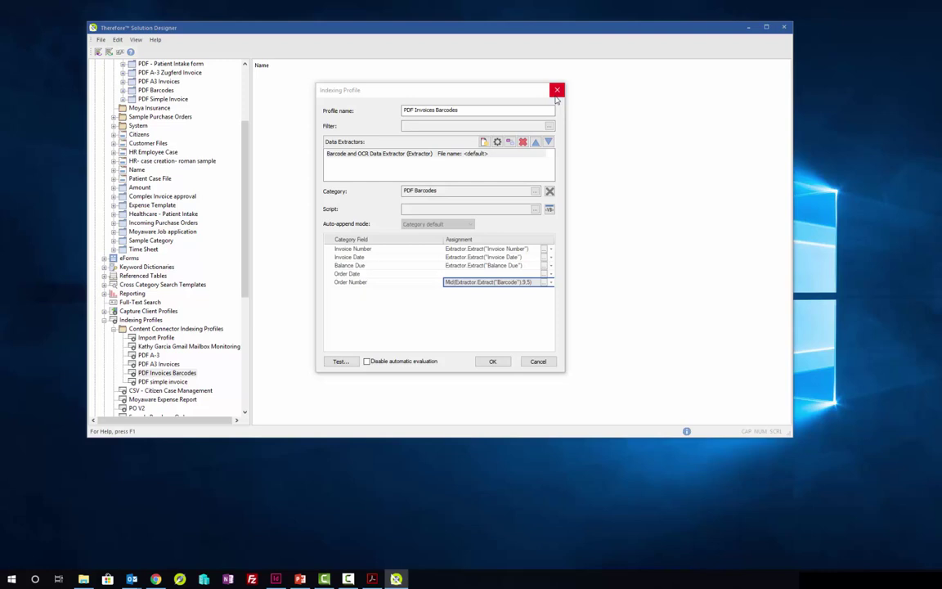
left_click(556, 97)
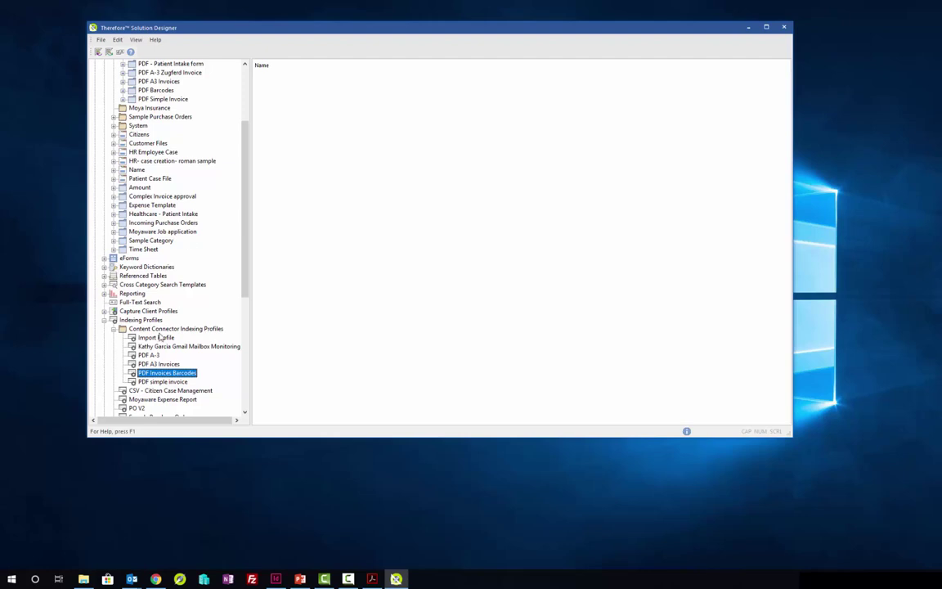
scroll(161, 337, "down", 7)
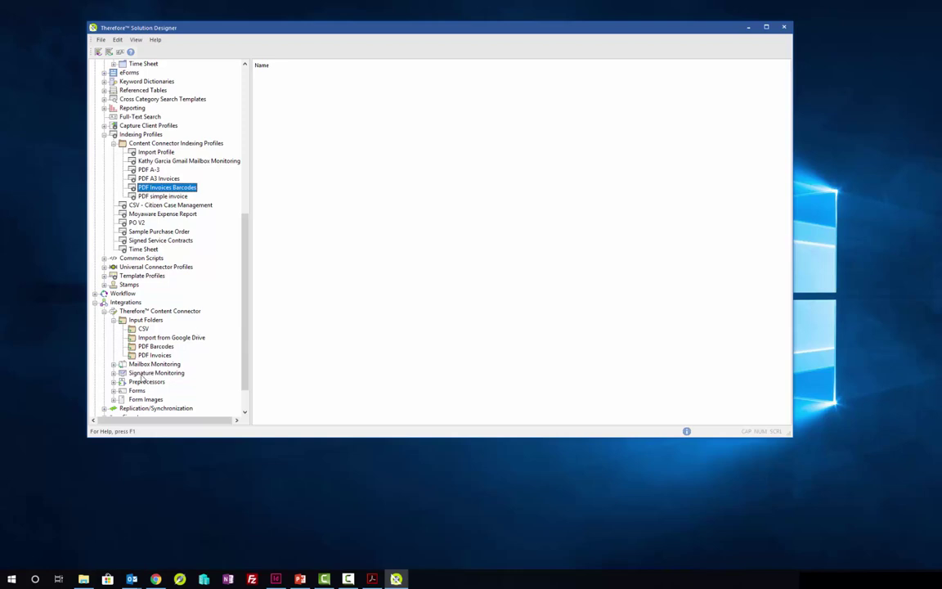
left_click(153, 346)
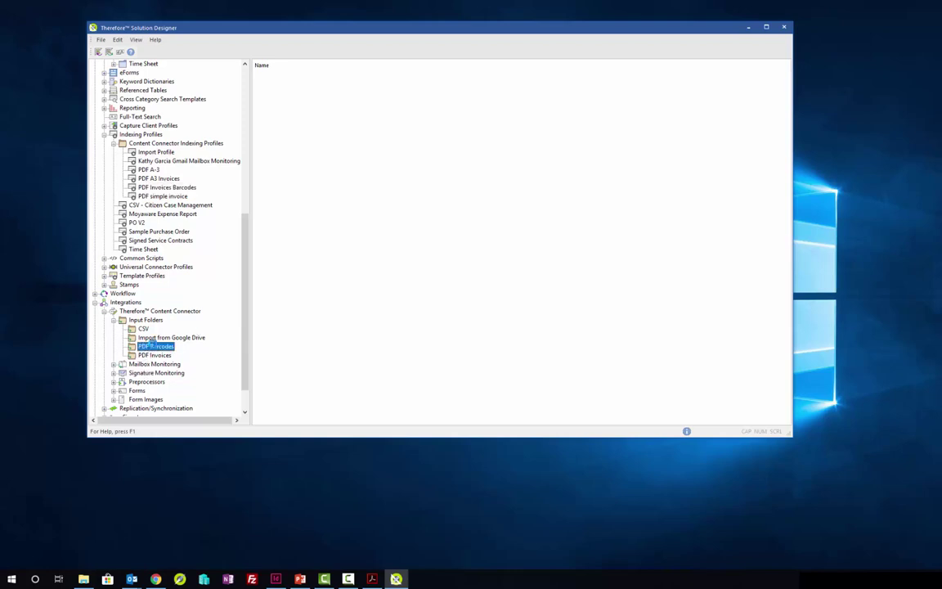
double_click(152, 346)
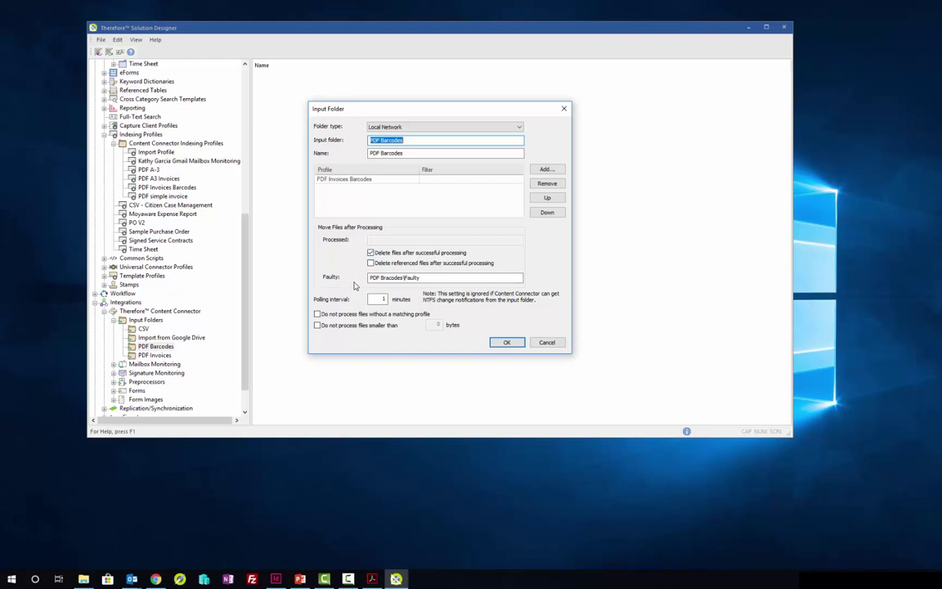
left_click(507, 342)
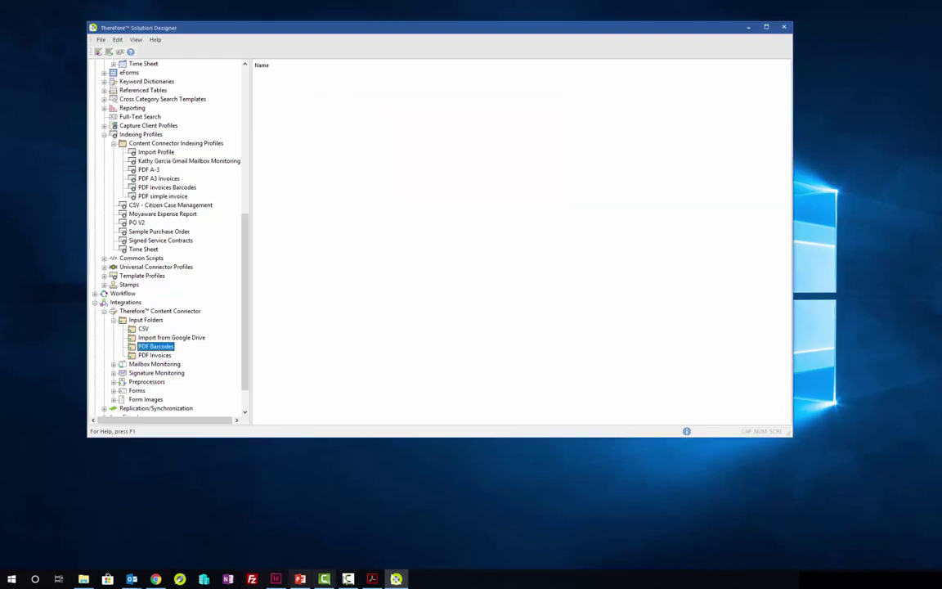
Step: Start FileZilla and connect to the Therefore Online server from Site Manager
left_click(251, 580)
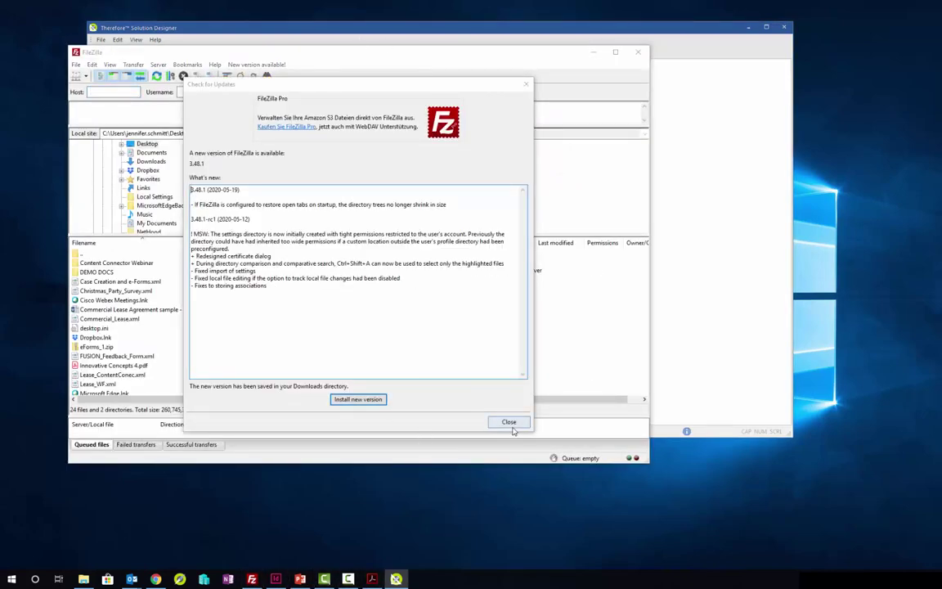
left_click(526, 83)
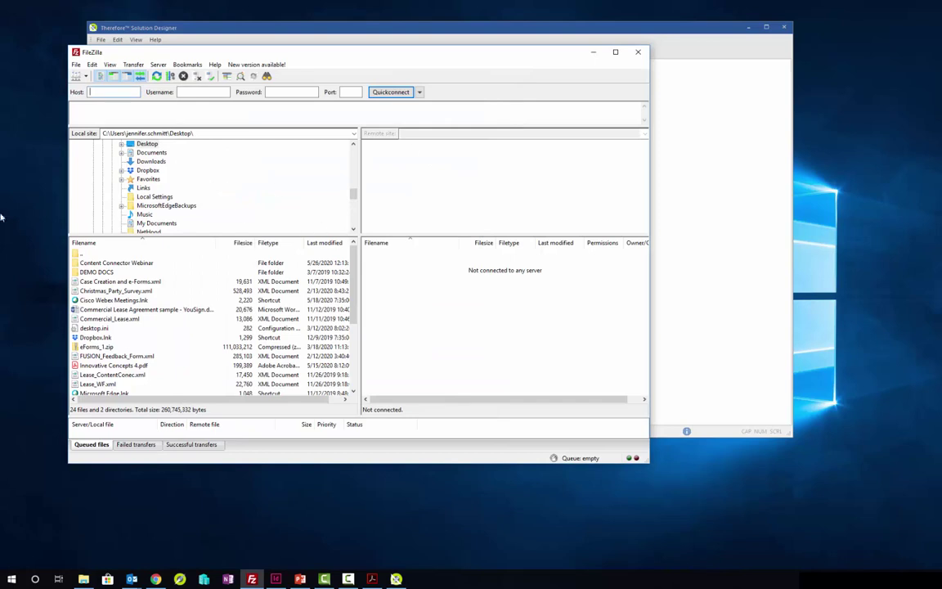
left_click(75, 63)
left_click(98, 75)
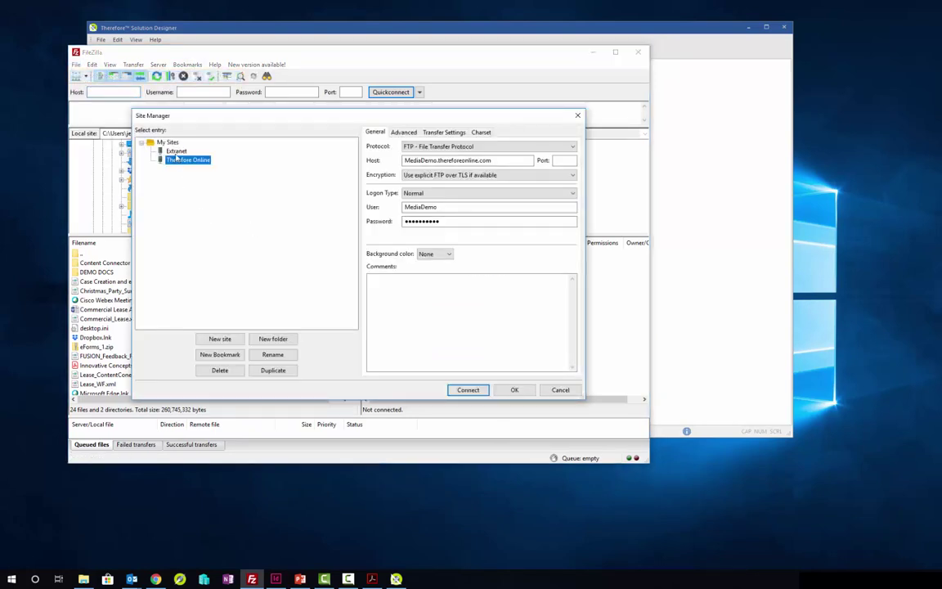
left_click(467, 391)
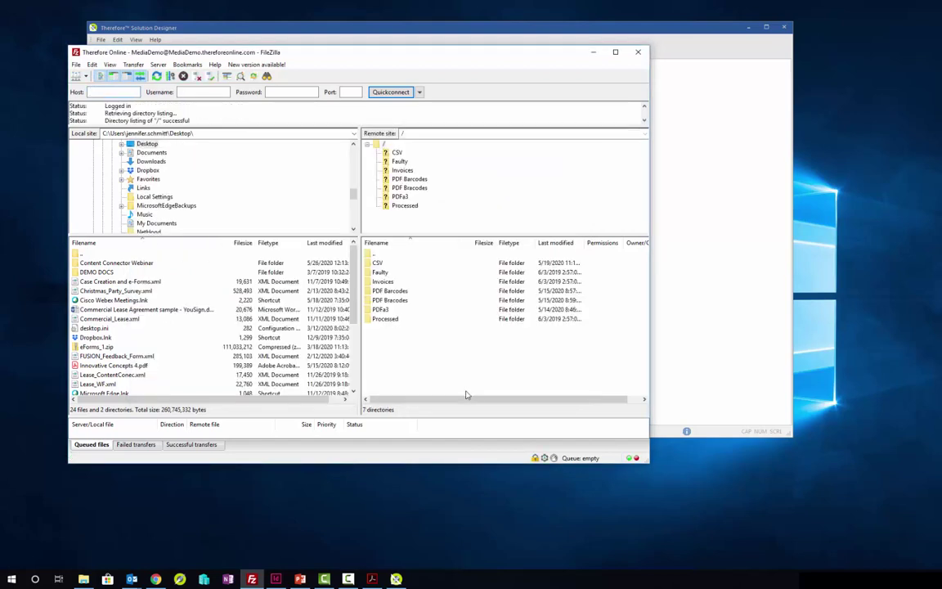
Step: Upload Innovative Concepts.pdf into the server's PDF Barcodes folder and close FileZilla
double_click(390, 299)
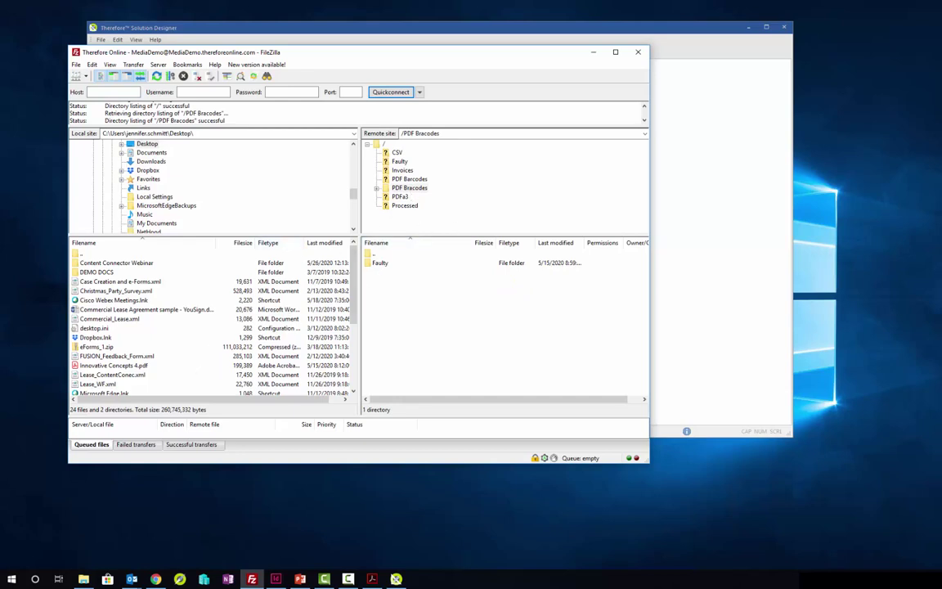
left_click_drag(246, 270, 431, 336)
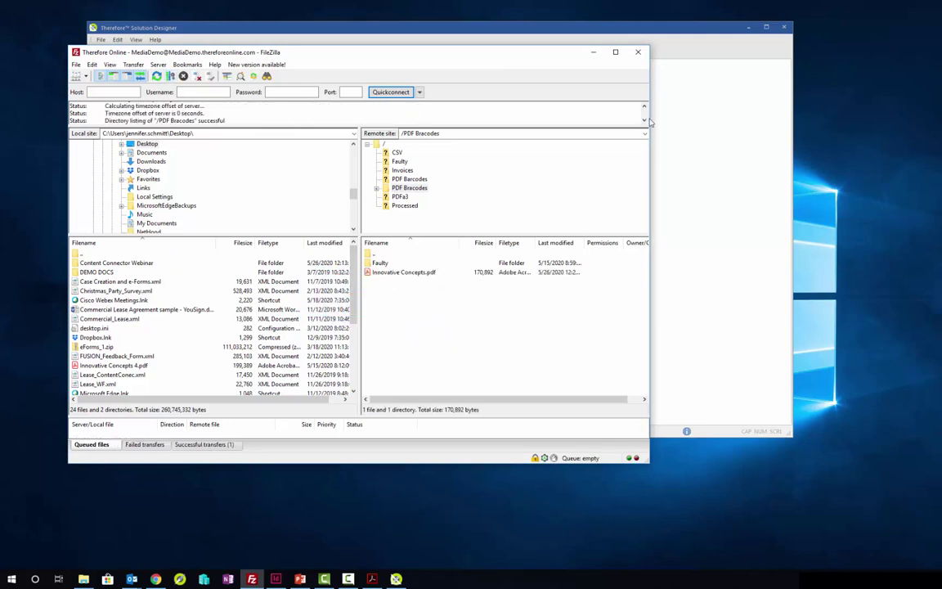
left_click(639, 52)
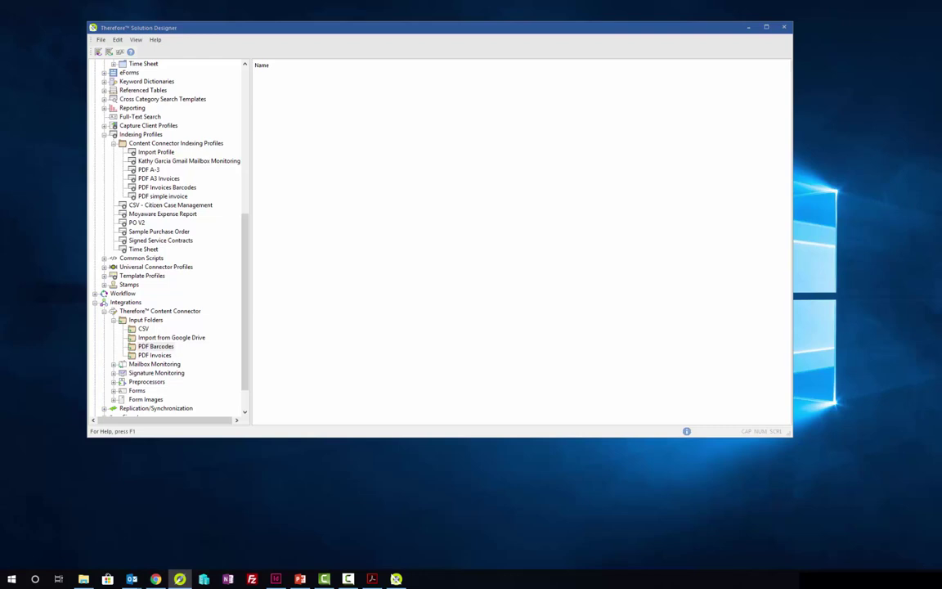
Step: In Therefore Navigator, search the PDF Barcodes category for all items
left_click(180, 579)
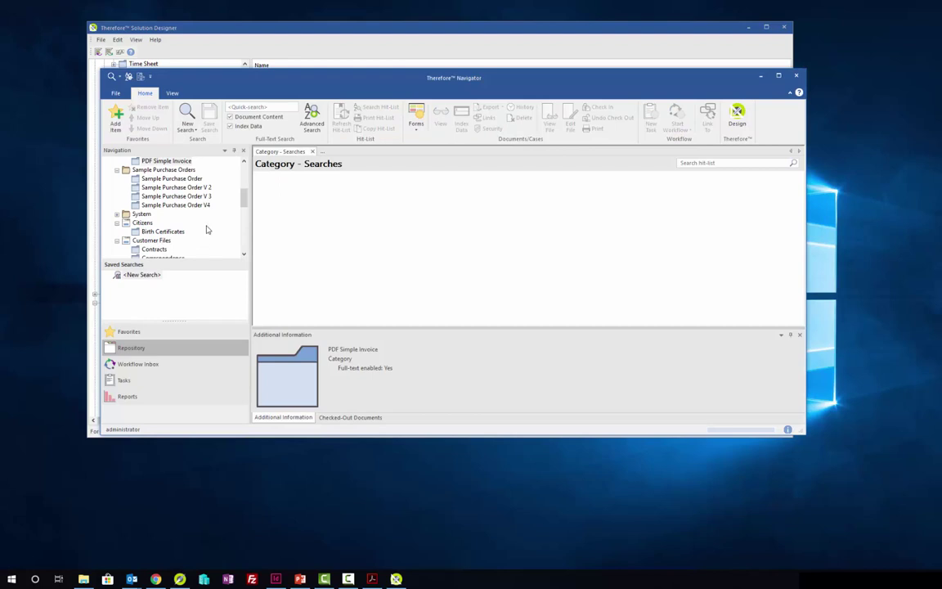
scroll(186, 209, "up", 5)
scroll(144, 241, "down", 2)
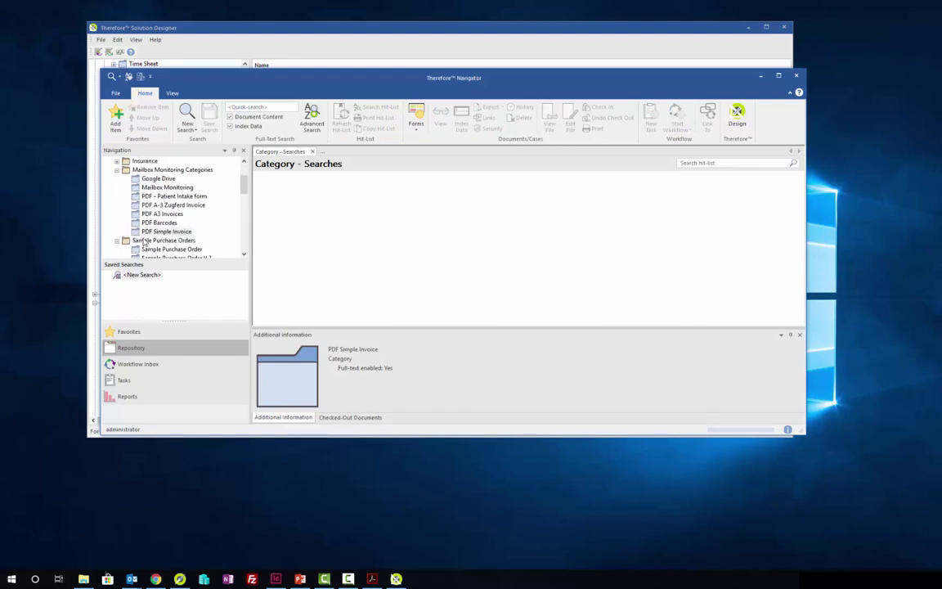
left_click(155, 224)
double_click(157, 223)
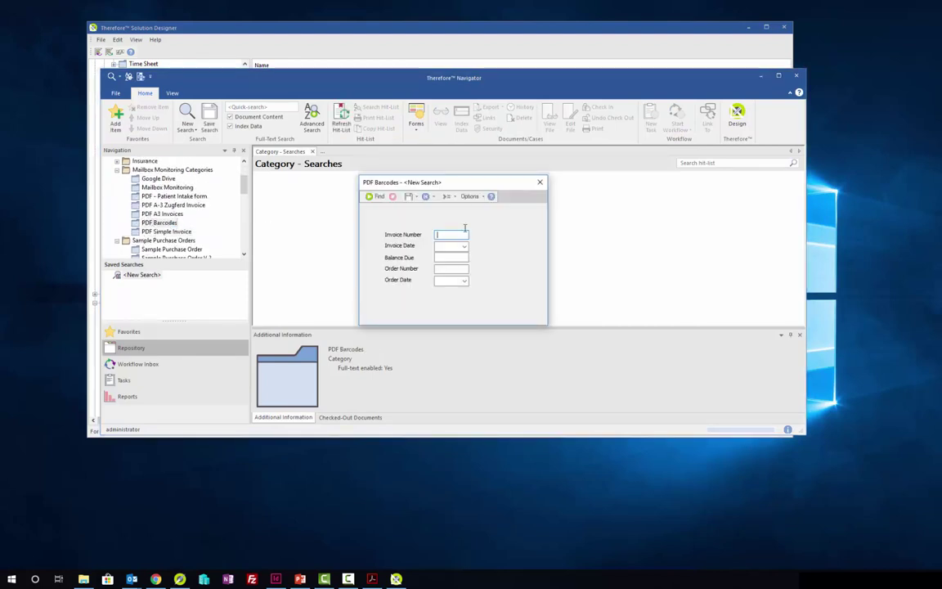
left_click(336, 178)
left_click(460, 230)
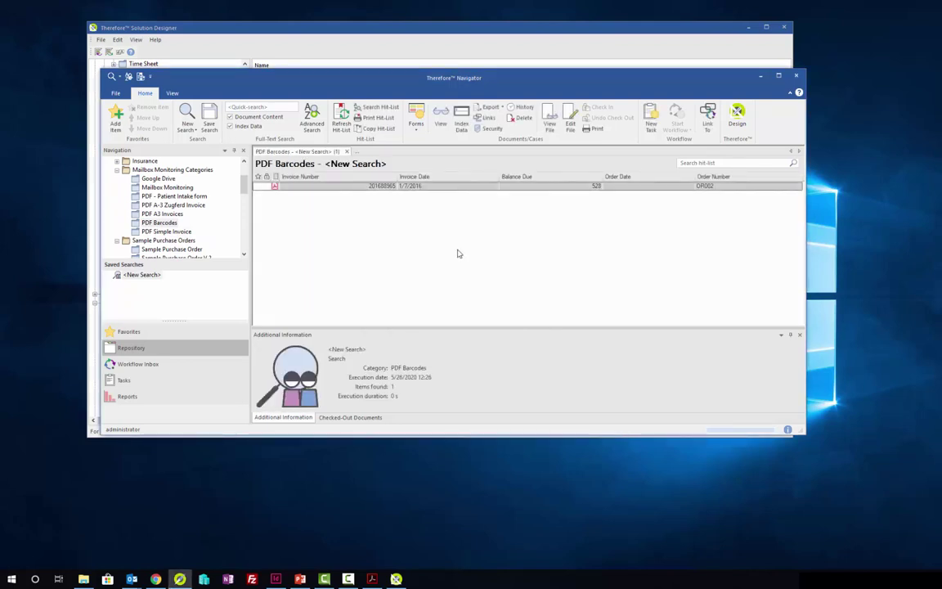
Step: Open the found invoice, check its extracted index data, and close the viewer
double_click(321, 187)
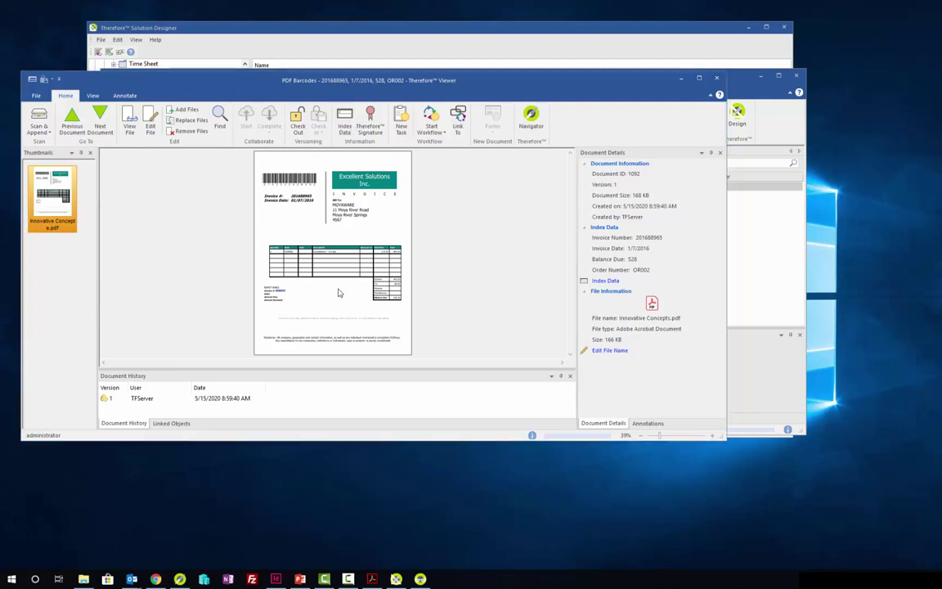
left_click(344, 123)
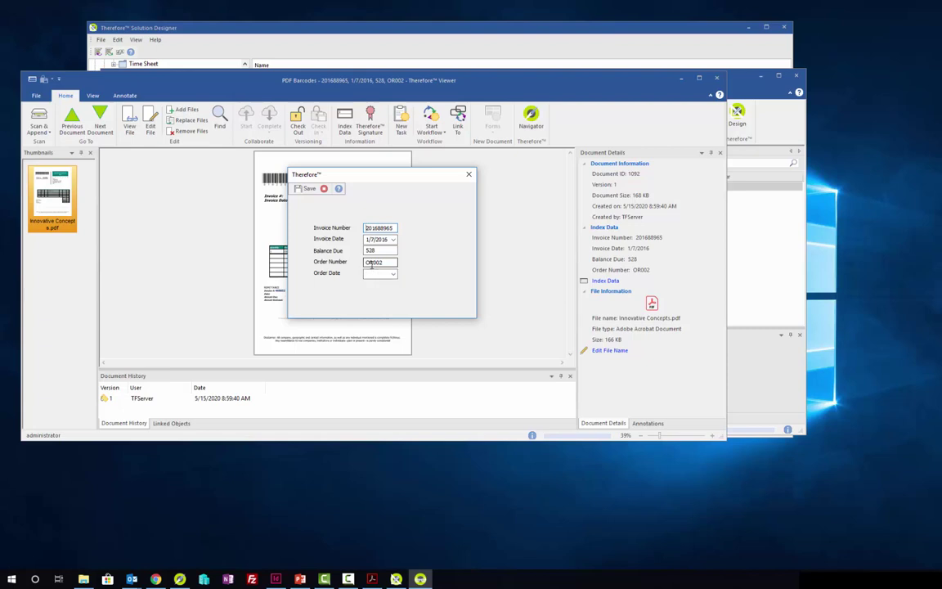
left_click(469, 174)
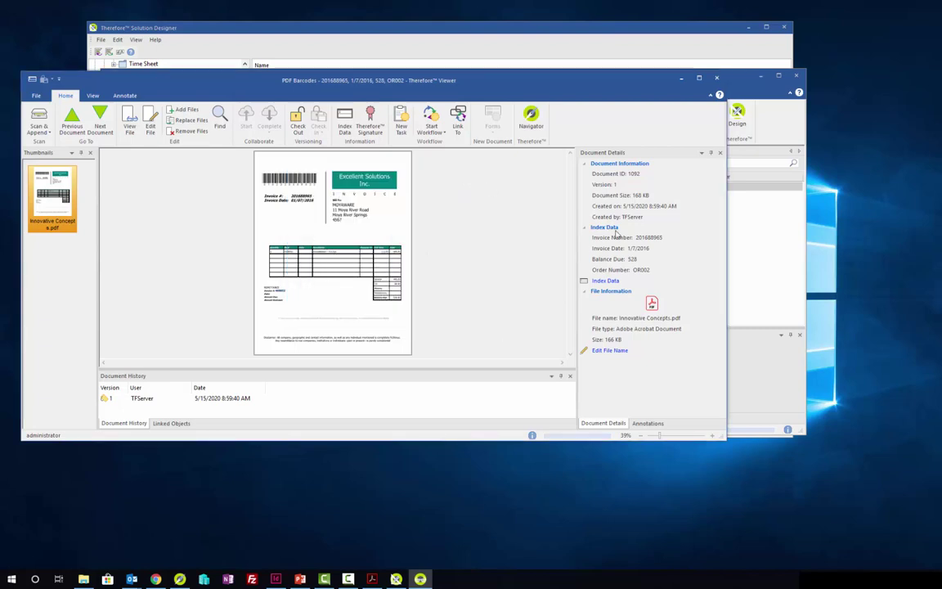
left_click(716, 78)
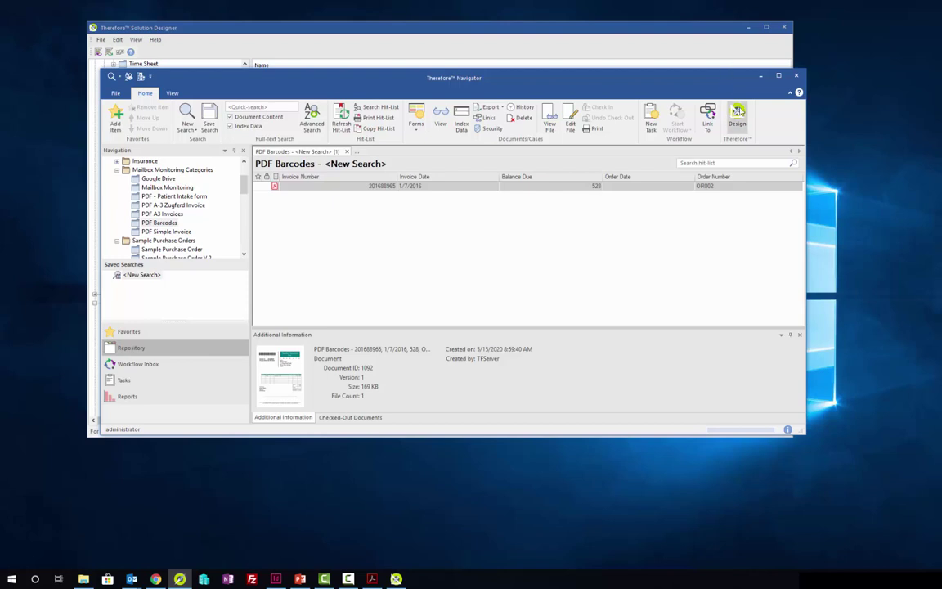
Step: Minimize Navigator and Solution Designer and switch to the PDF A/3 slide show
left_click(764, 82)
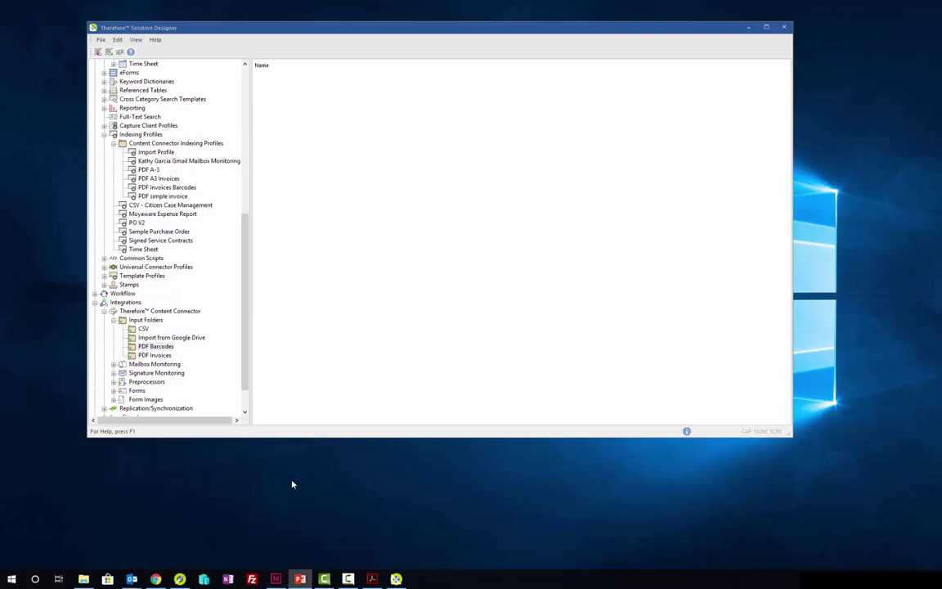
left_click(750, 27)
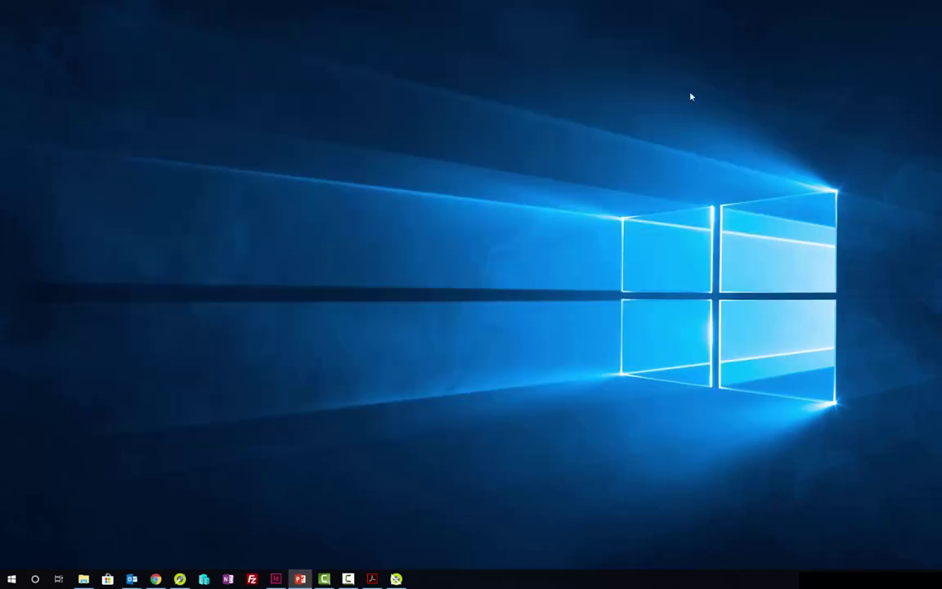
key("alt+Tab")
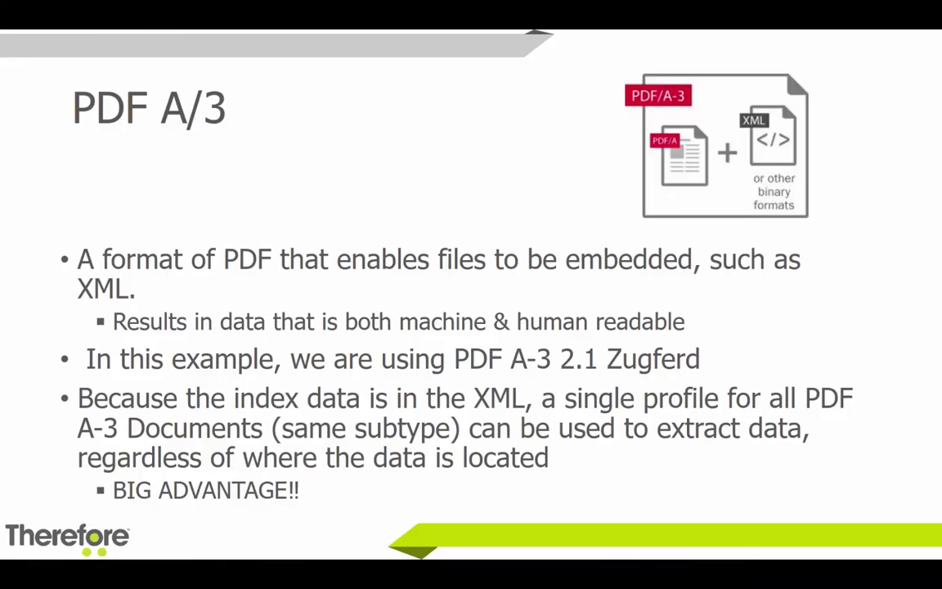
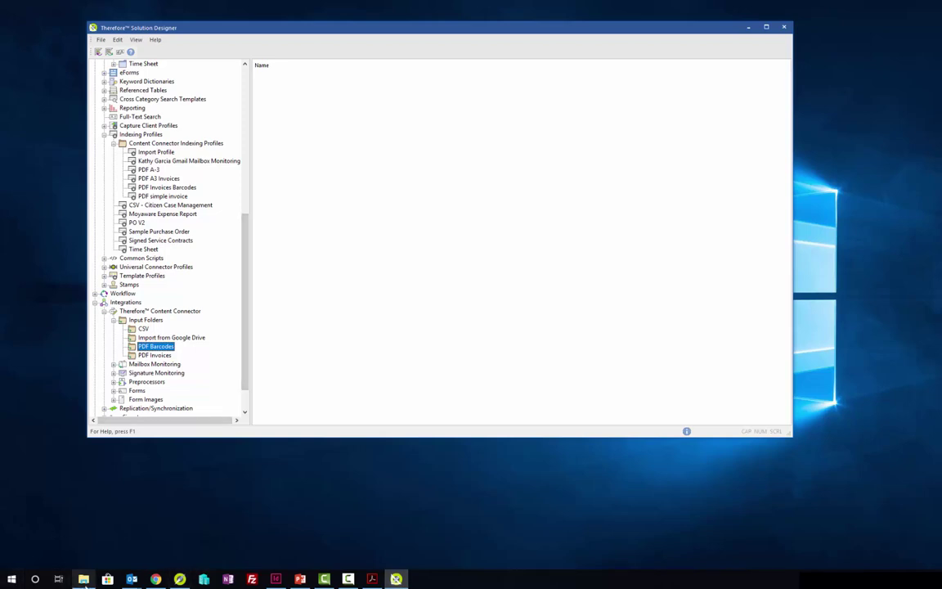
Step: Bring the ZUGFeRD invoice PDF in Acrobat to the front
left_click(83, 578)
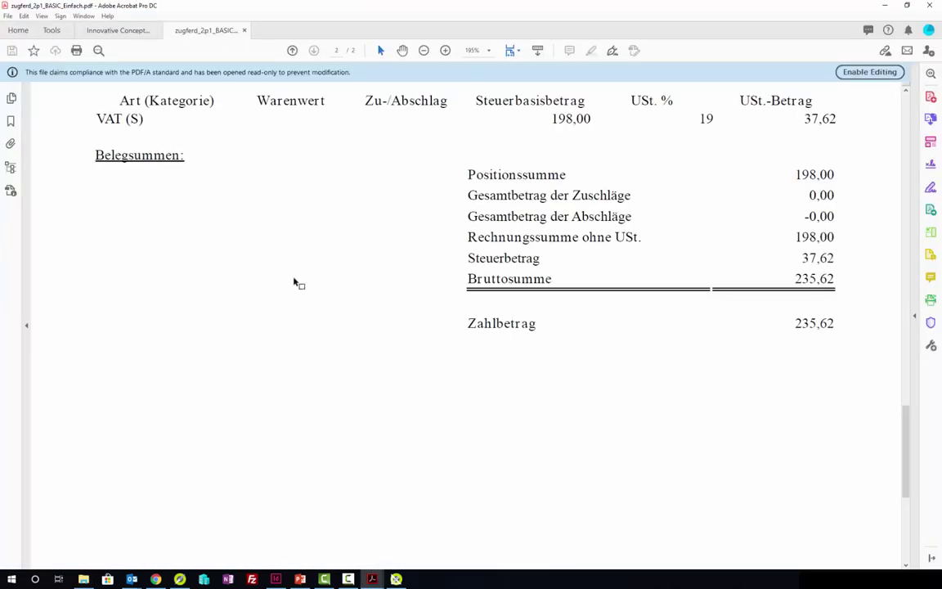
Step: Scroll back to the invoice's first page and show its factur-x.xml attachment in the Attachments panel
scroll(295, 281, "up", 3)
scroll(309, 278, "up", 15)
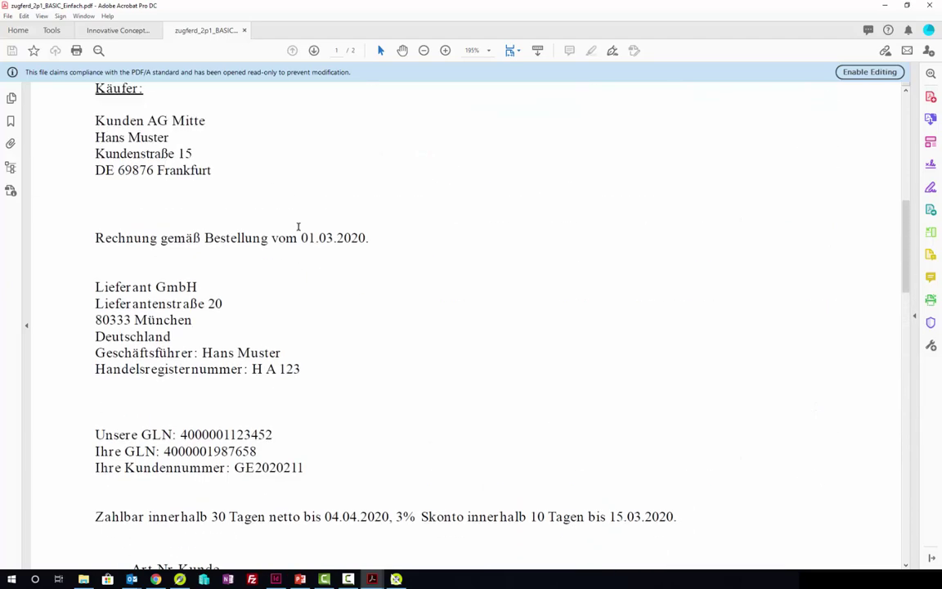
scroll(288, 248, "up", 4)
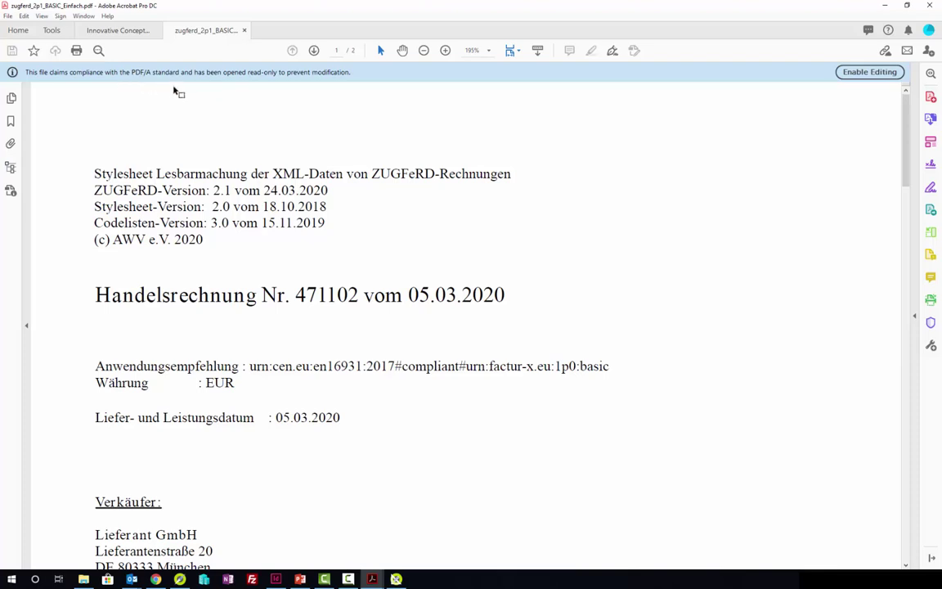
left_click(11, 144)
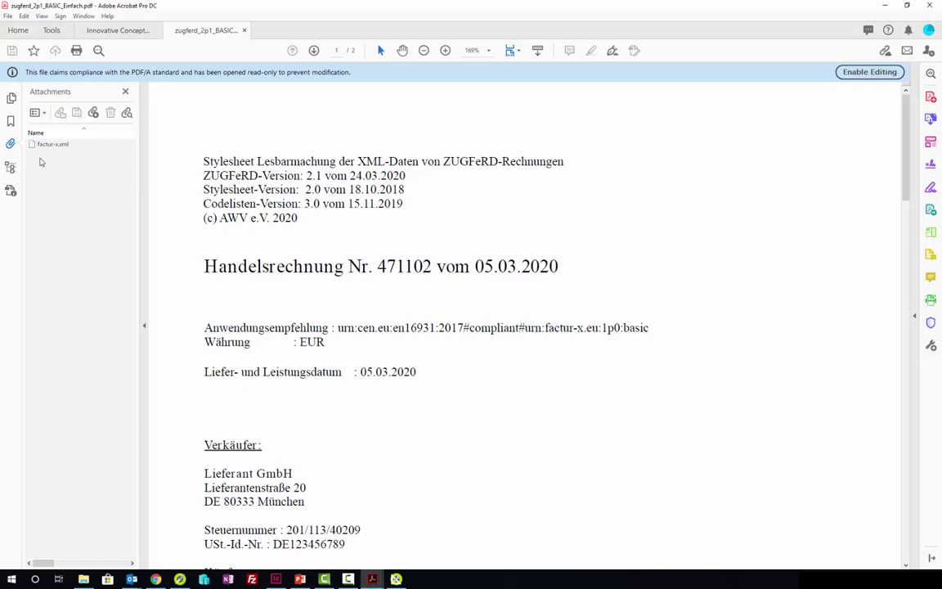
mouse_move(47, 149)
Step: Open factur-x.xml in Notepad, read through the ZUGFeRD XML, then minimize Notepad and Acrobat
double_click(46, 145)
left_click(508, 320)
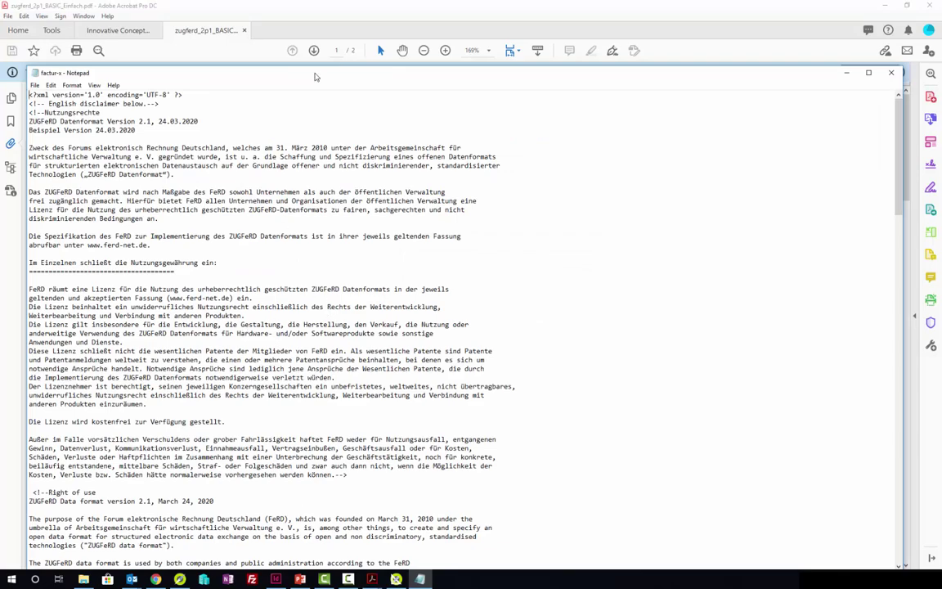
left_click_drag(285, 72, 299, 3)
scroll(331, 211, "down", 10)
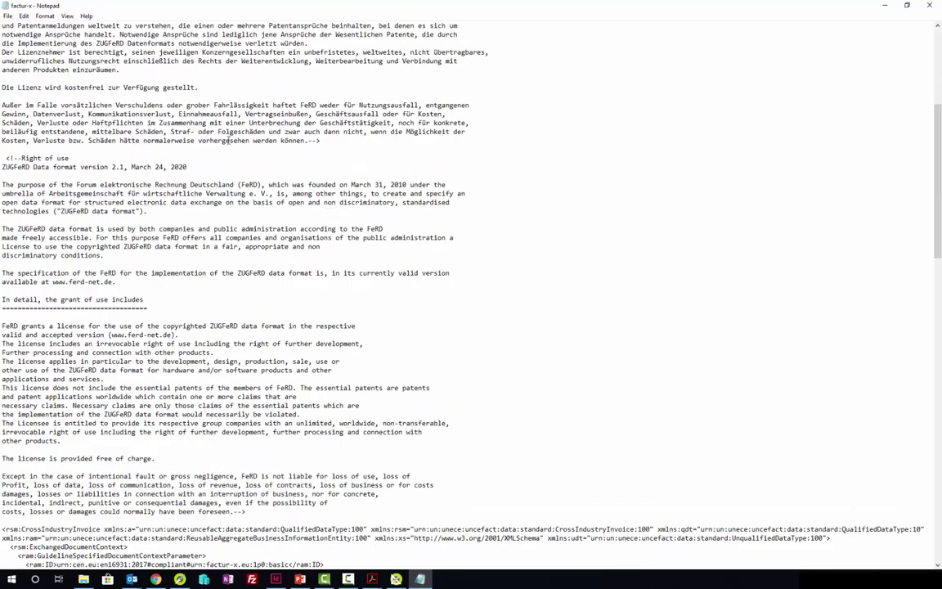
scroll(204, 148, "down", 17)
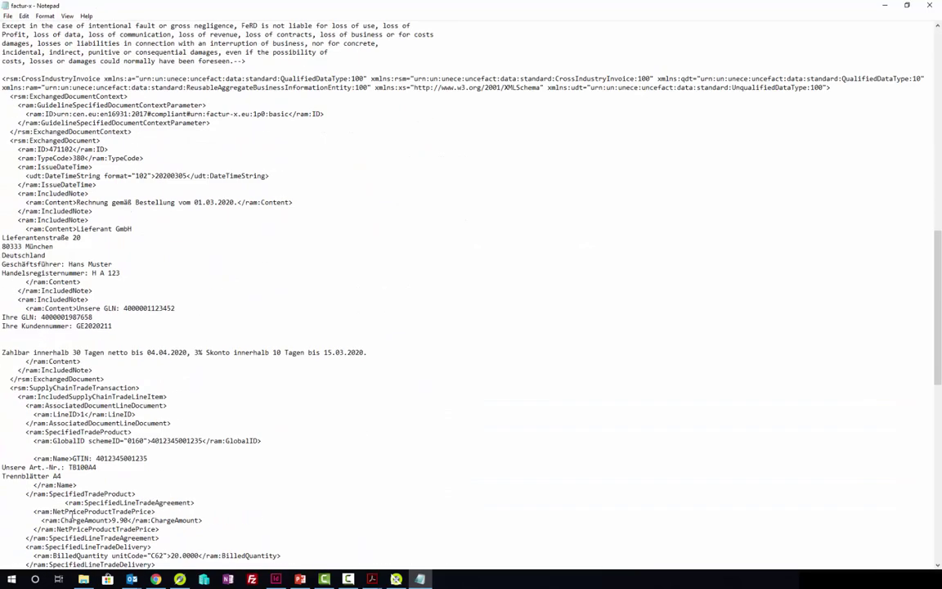
scroll(74, 343, "down", 15)
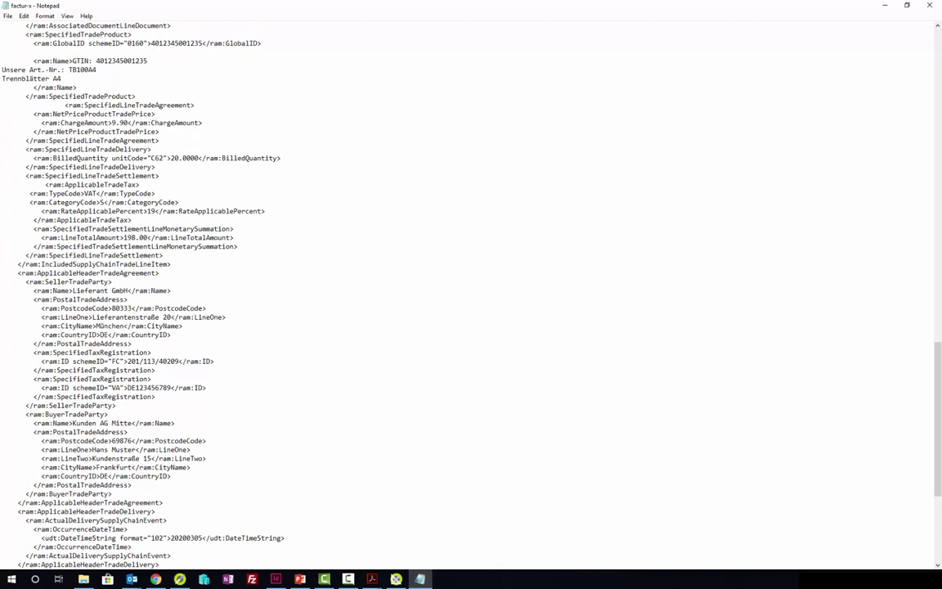
left_click(886, 6)
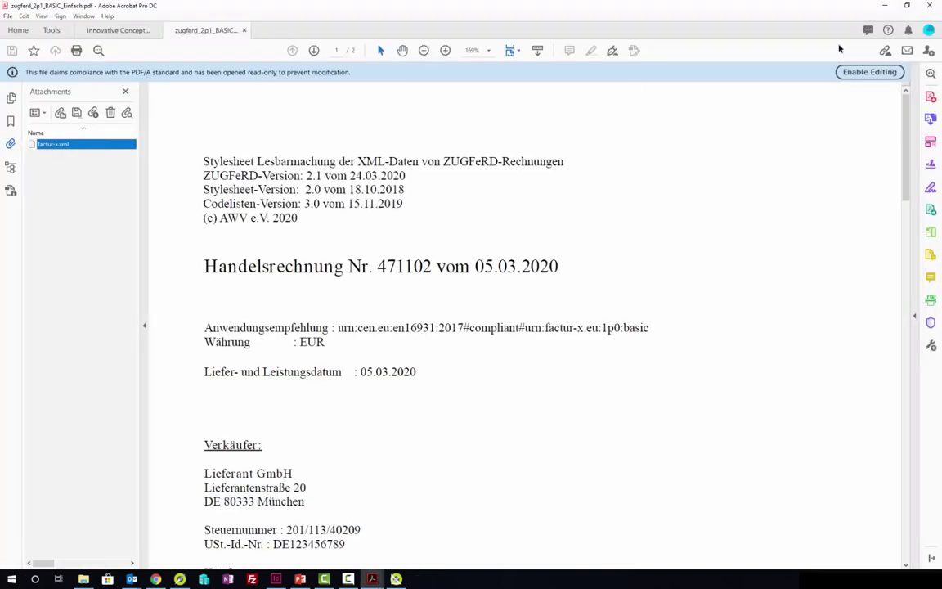
left_click(887, 7)
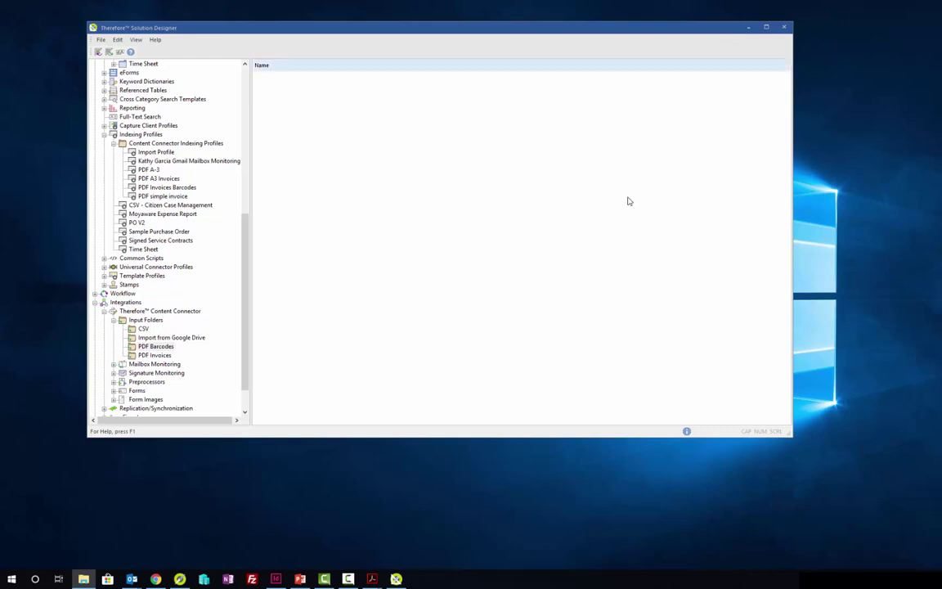
Step: Review the PDF A-3 Zugferd Invoice form's Buyer Name, Invoice Date and Total Sum fields, then close it
scroll(191, 233, "up", 10)
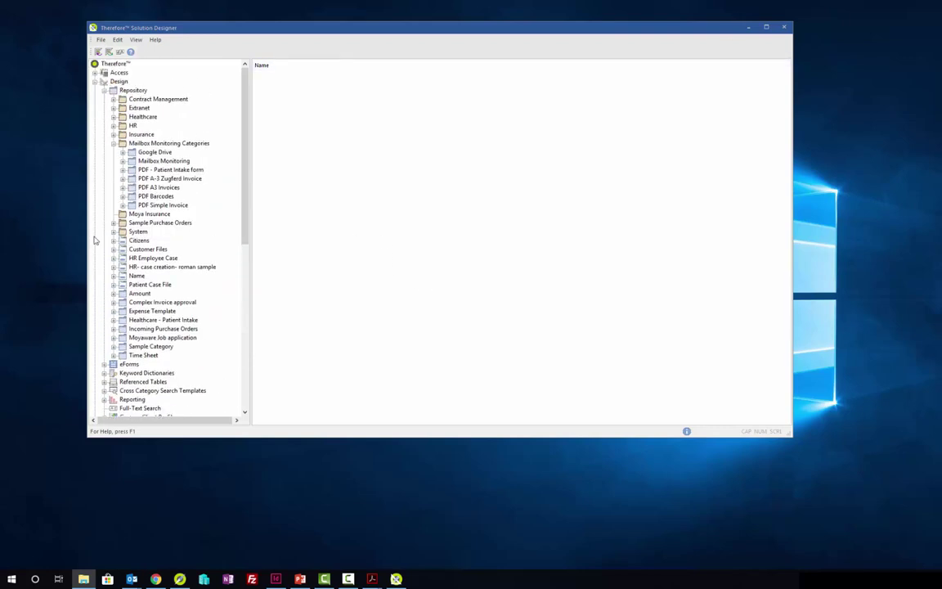
double_click(167, 179)
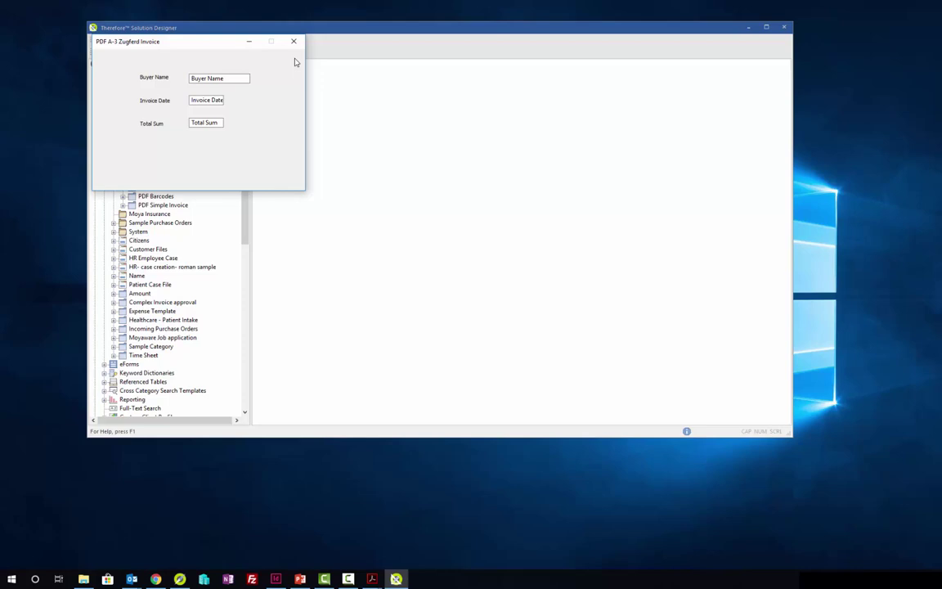
left_click(294, 41)
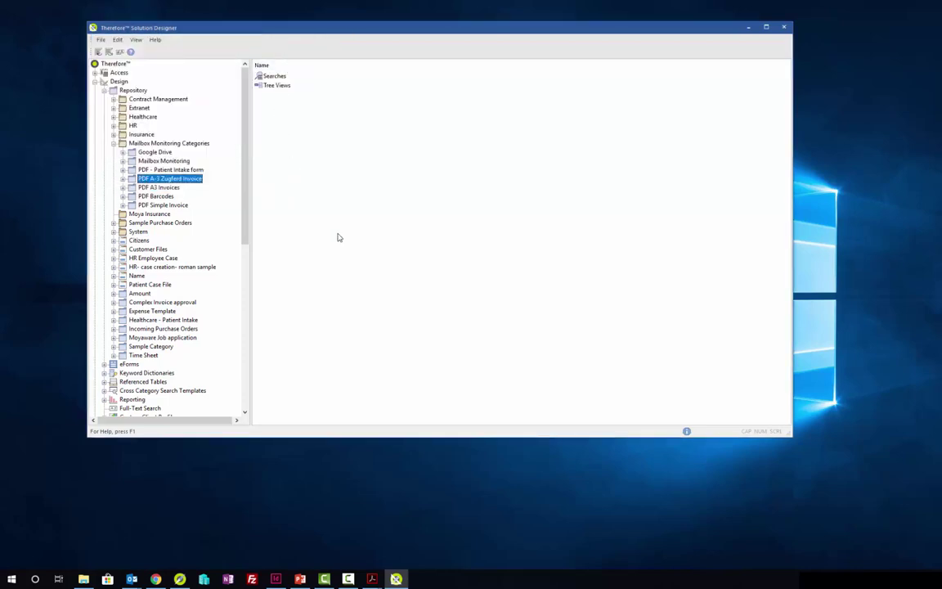
scroll(112, 227, "down", 5)
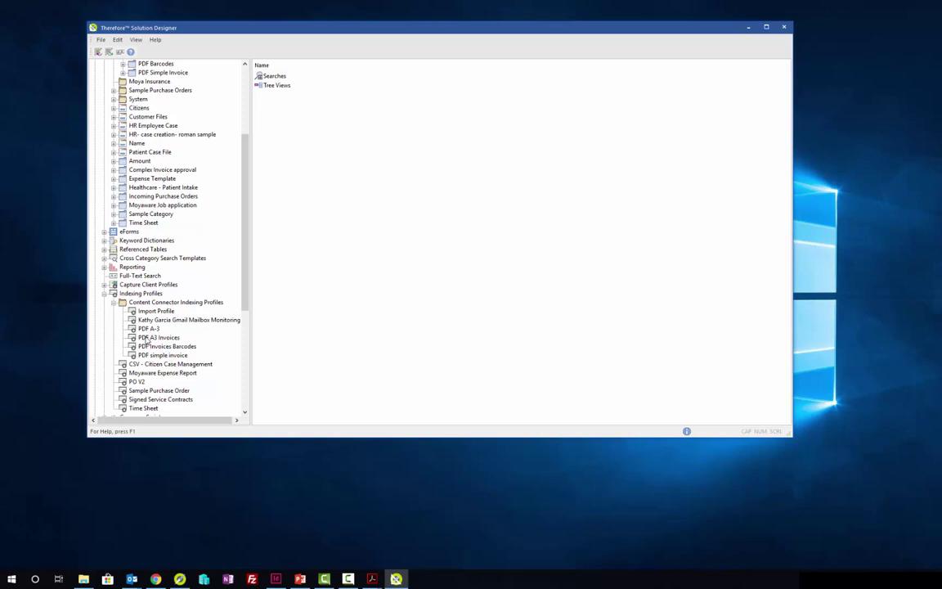
Step: Glance at the PDF A-3 indexing profile, close it, and open the PDF A3 Invoices profile
double_click(146, 330)
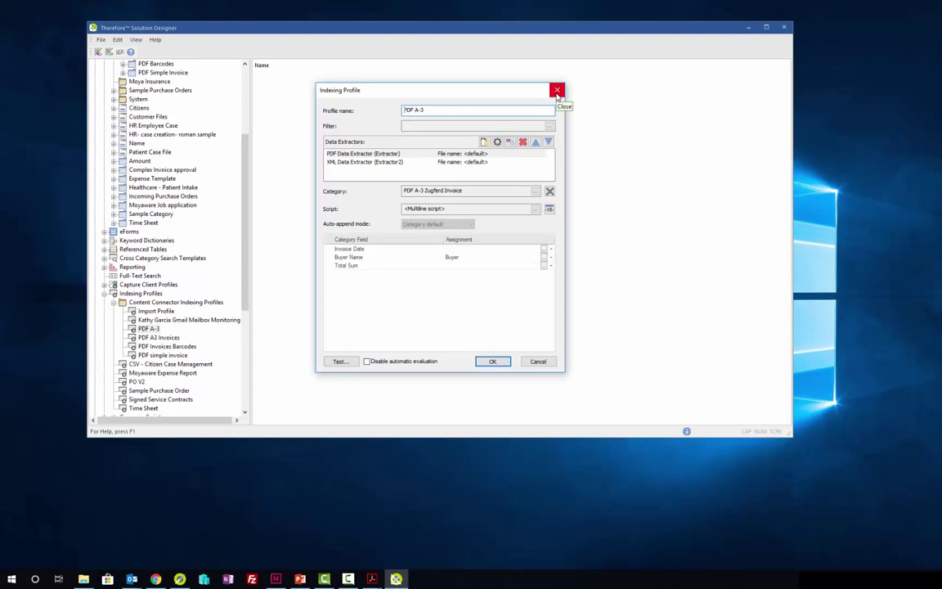
left_click(557, 91)
left_click(164, 338)
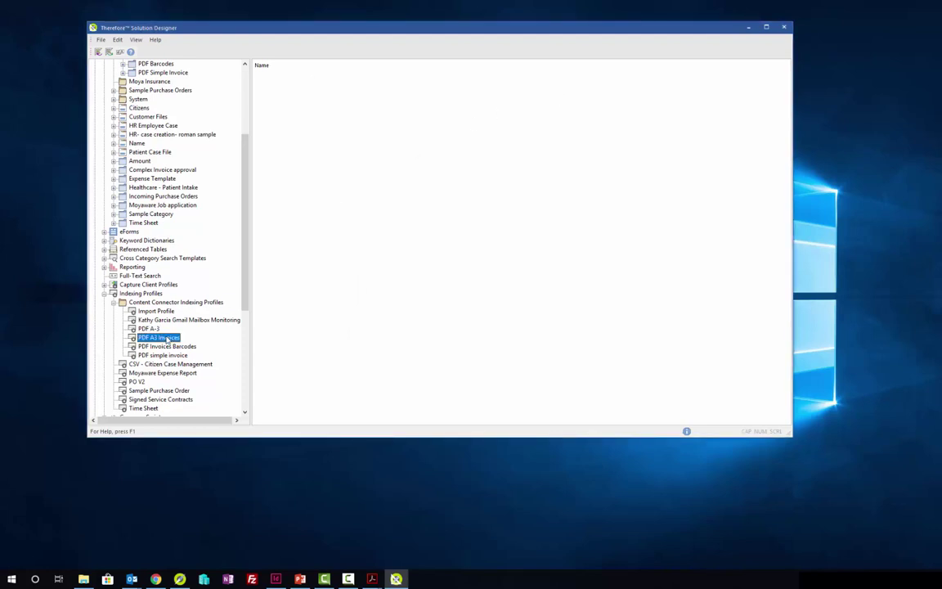
double_click(167, 339)
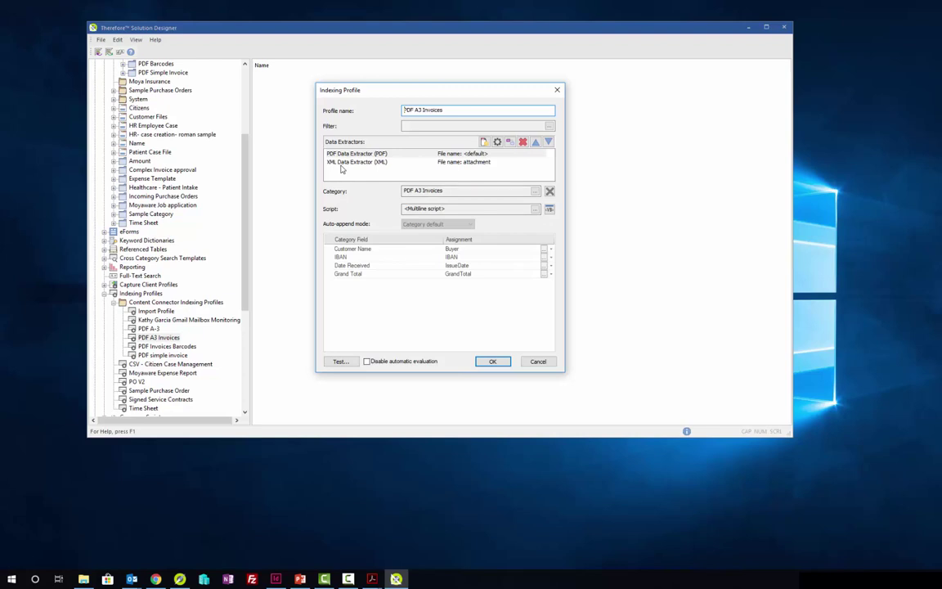
Step: Evaluate the profile's XPath script extracting Buyer, IBAN, IssueDate and GrandTotal, then close the Script Editor
left_click(535, 209)
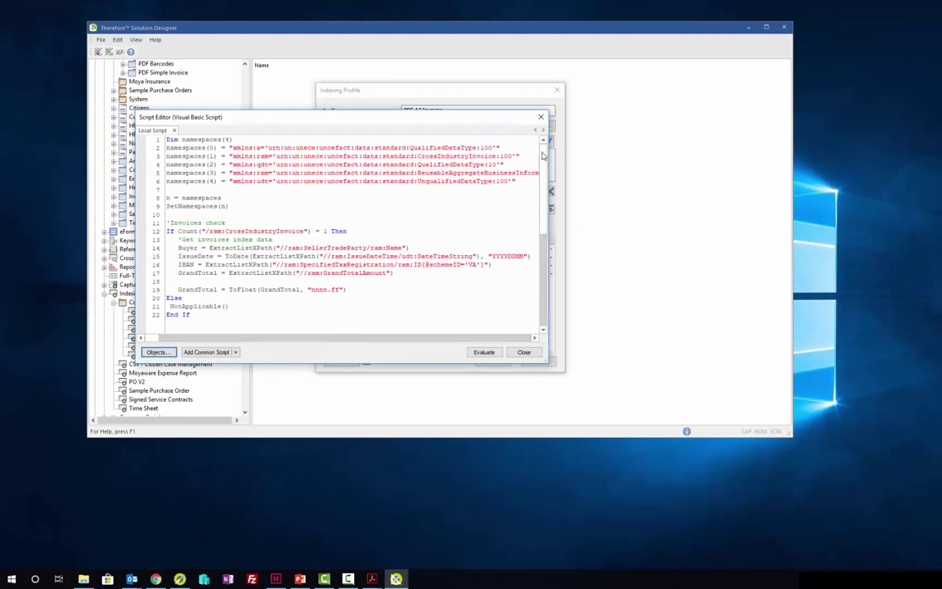
scroll(540, 237, "down", 6)
scroll(540, 237, "up", 5)
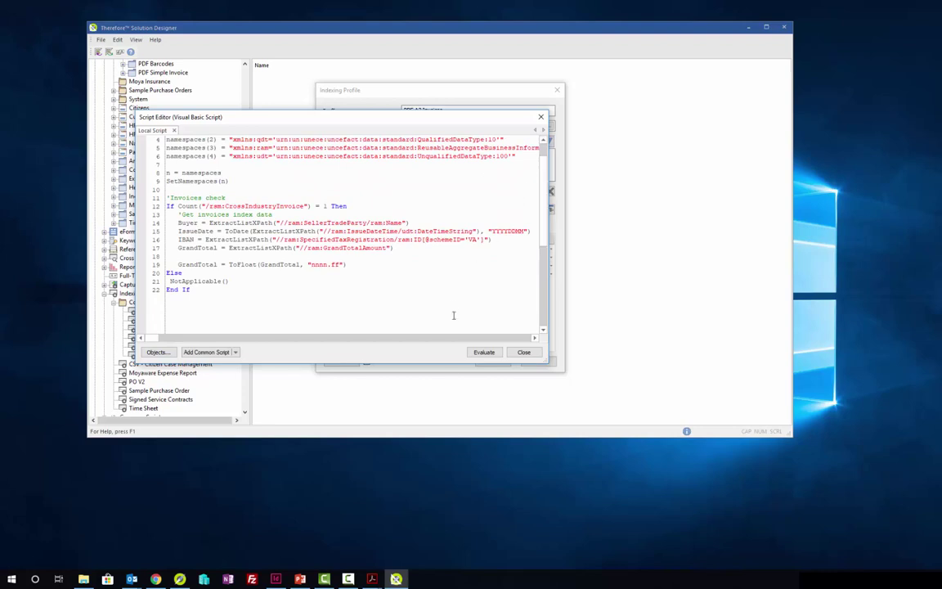
left_click(483, 351)
scroll(489, 151, "up", 1)
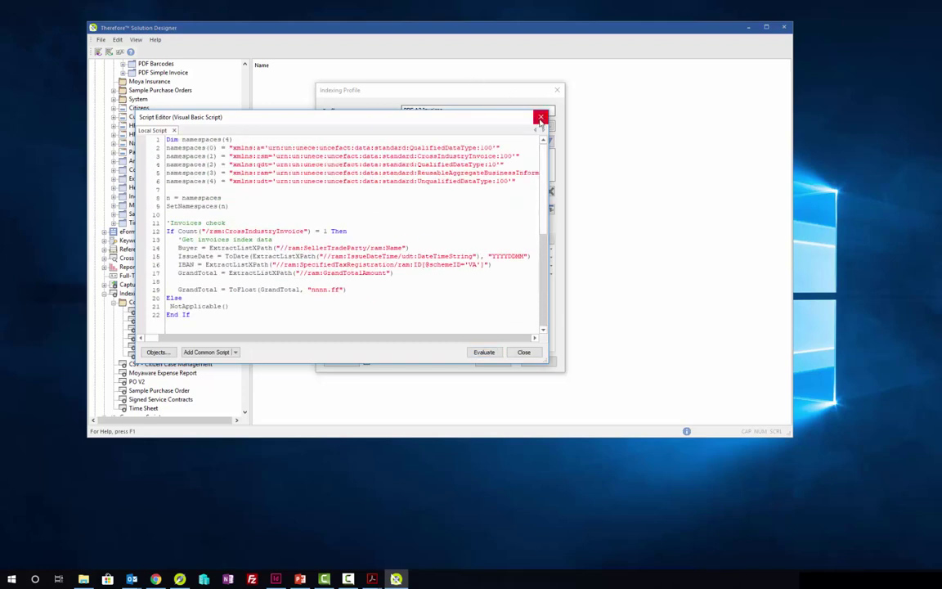
left_click(540, 119)
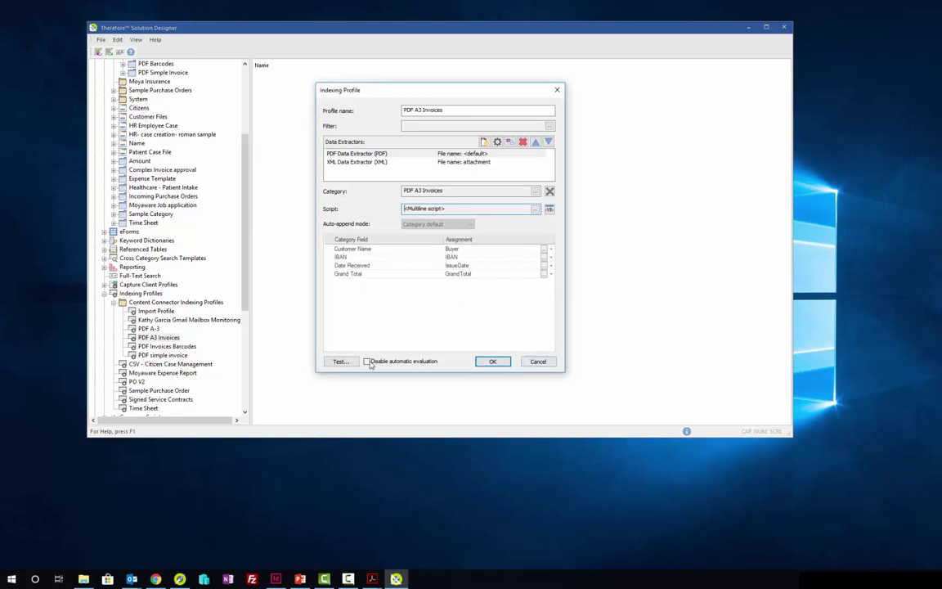
Step: Cancel choosing a test file and close the PDF A3 Invoices profile with OK
left_click(337, 364)
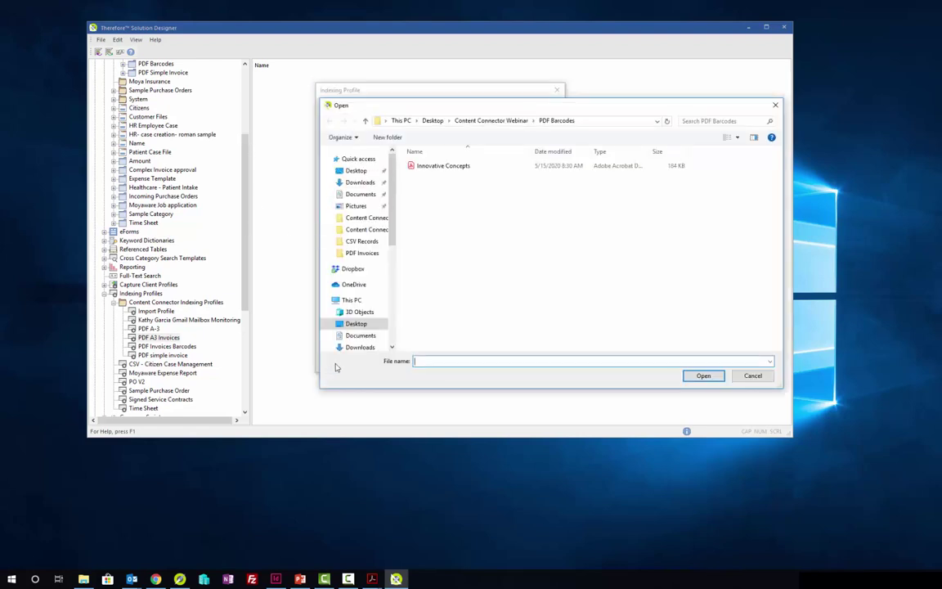
left_click(490, 121)
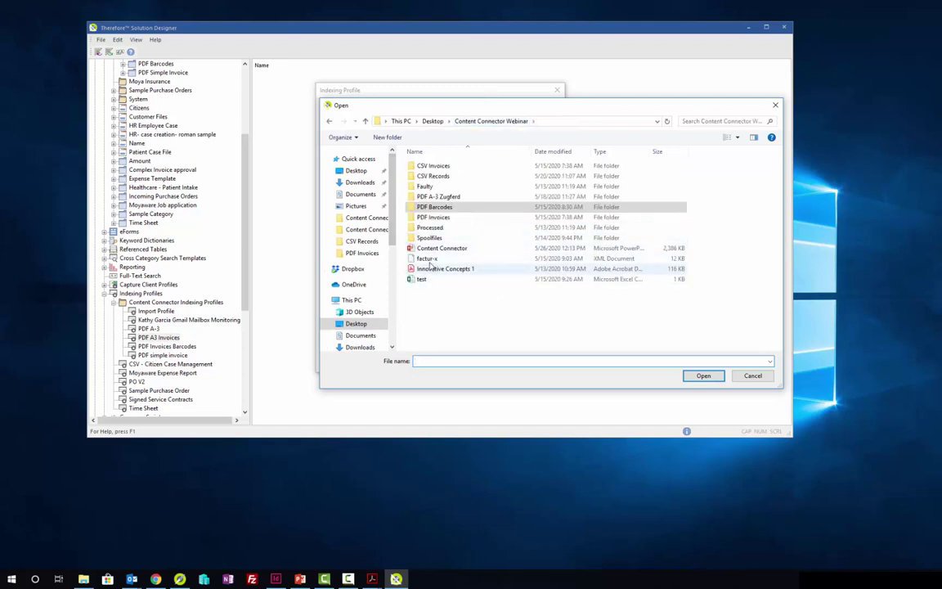
left_click(776, 105)
left_click(494, 362)
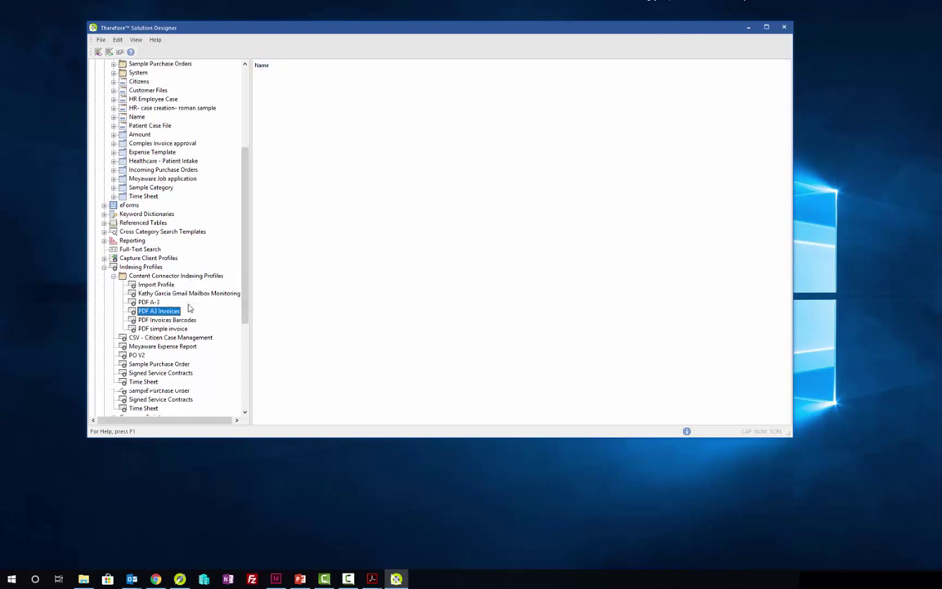
Step: Expand Mailbox Monitoring to show its mailboxes
scroll(188, 309, "down", 5)
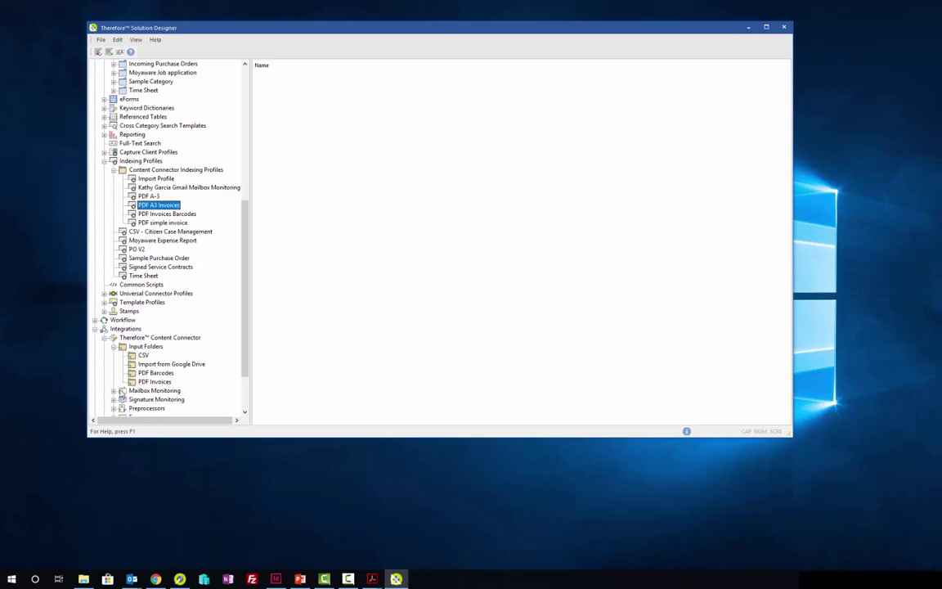
left_click(114, 391)
scroll(115, 395, "down", 1)
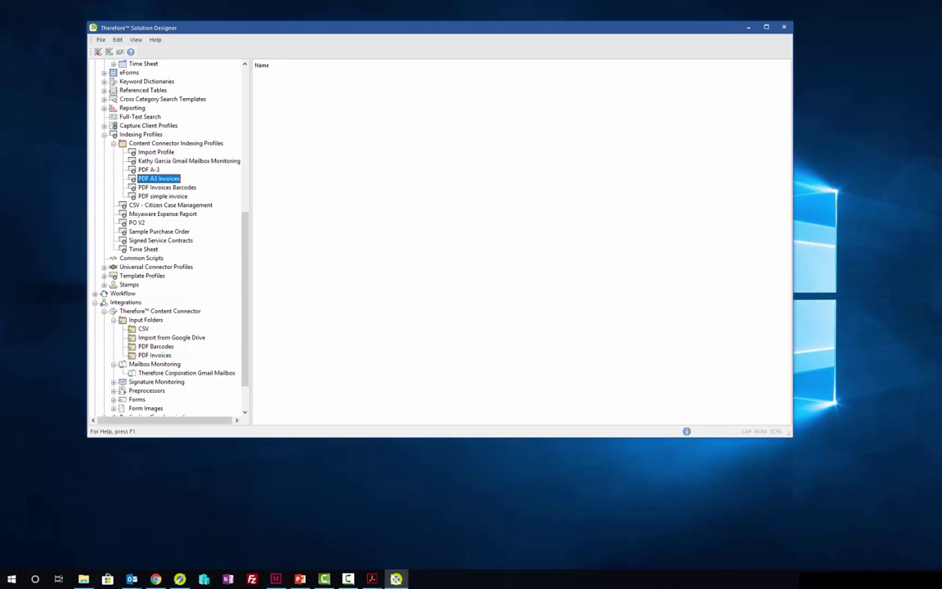
Step: Switch to the presentation and advance from the PDF A-3 Configuration slide to CSV Documents
key("alt+Tab")
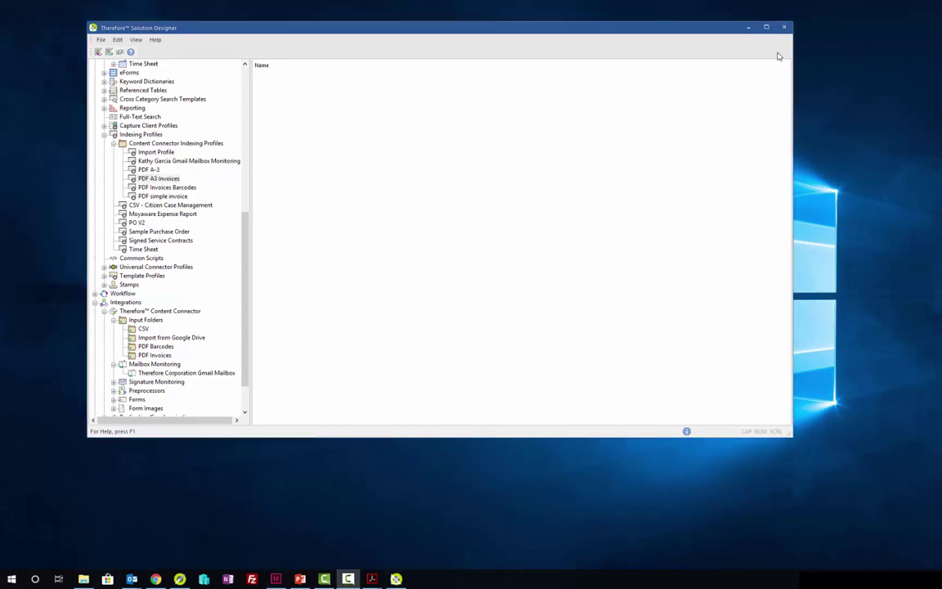
key("super+d")
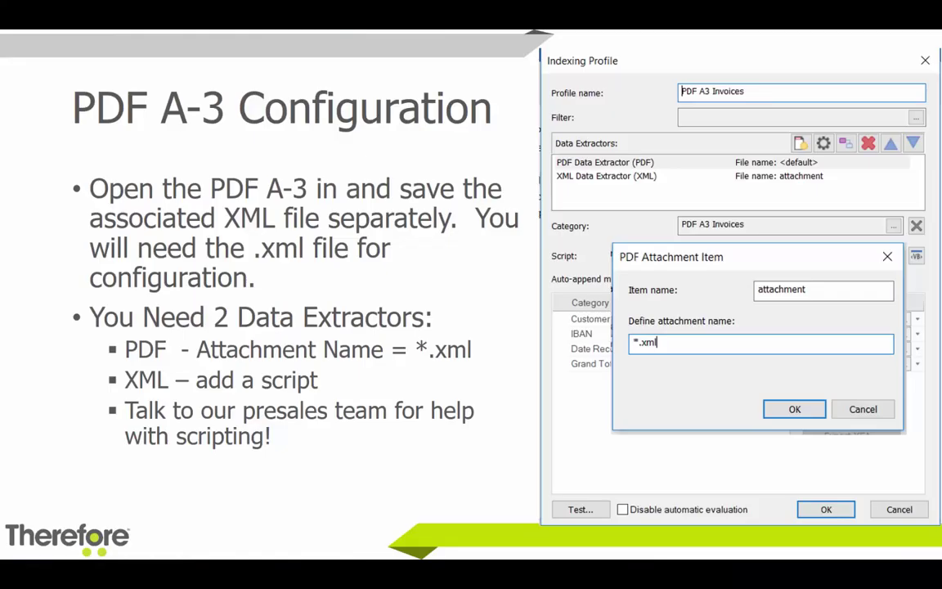
key("Right")
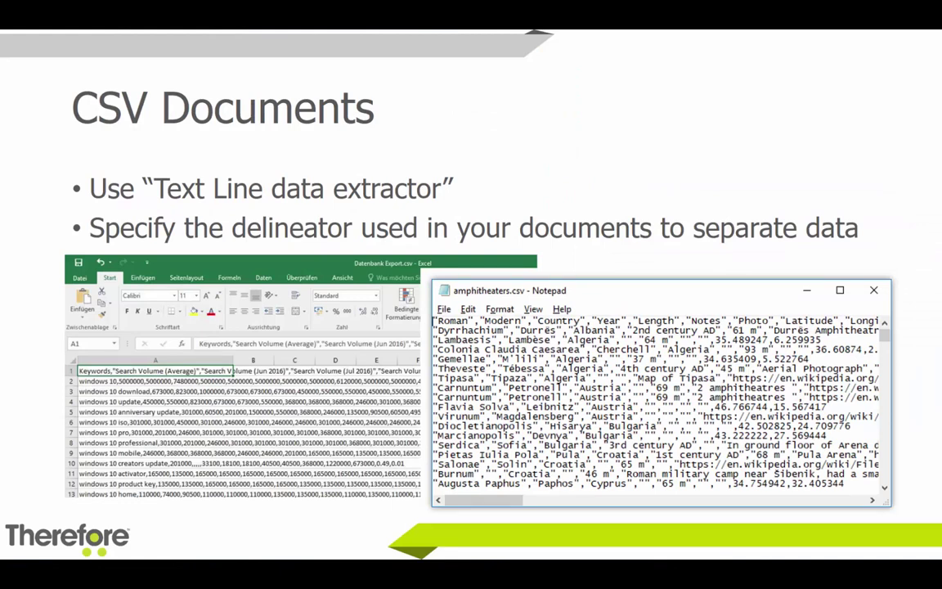
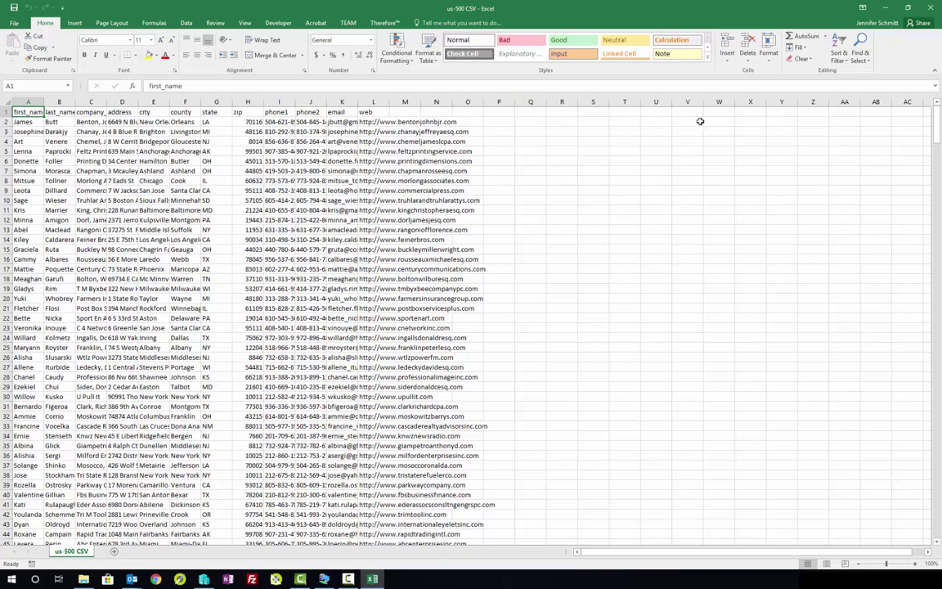
Step: Minimize the Excel window holding us-500 CSV to bring Therefore Solution Designer forward
left_click(890, 8)
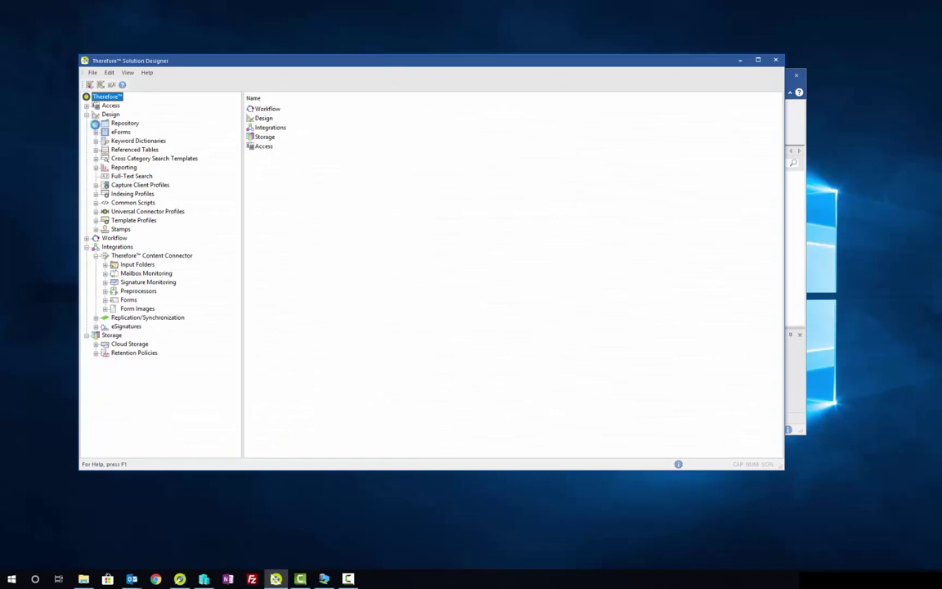
Step: Expand the Repository categories, then open and close the Citizens category form
left_click(95, 122)
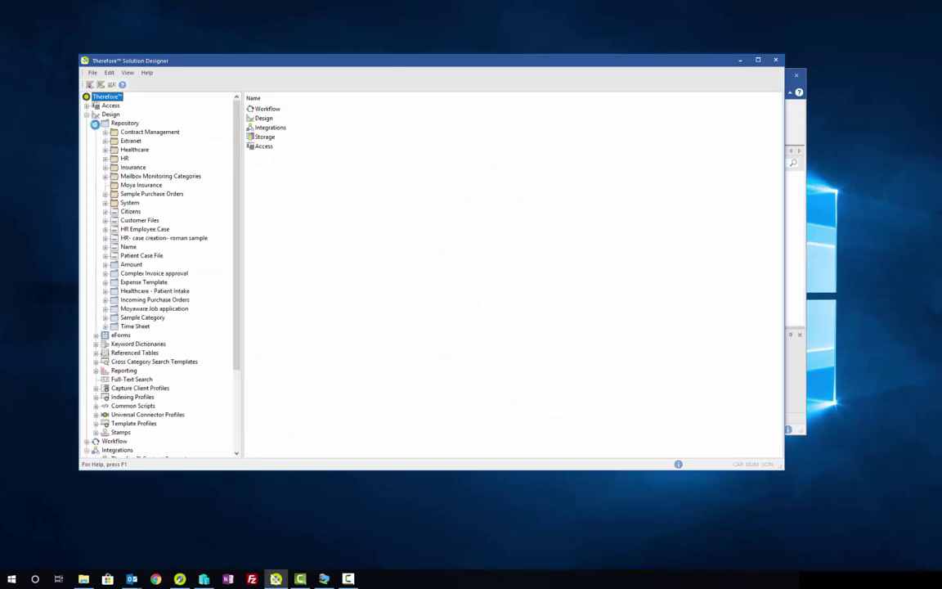
left_click(105, 175)
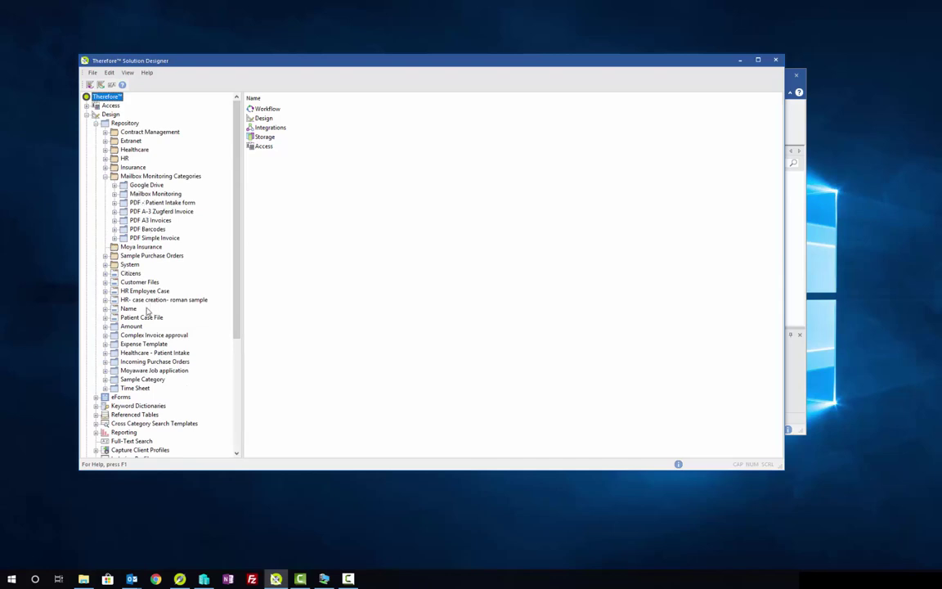
double_click(128, 275)
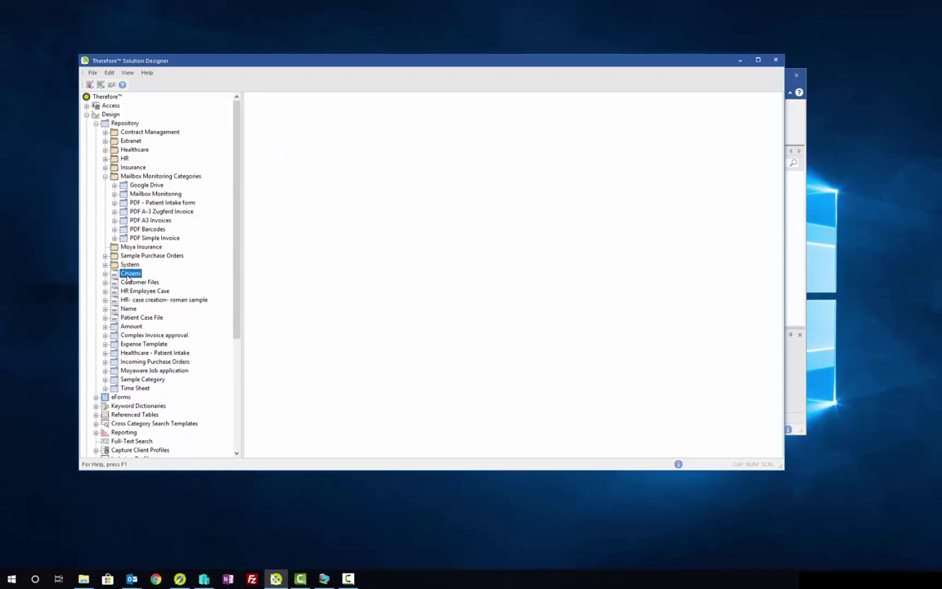
left_click_drag(127, 83, 451, 108)
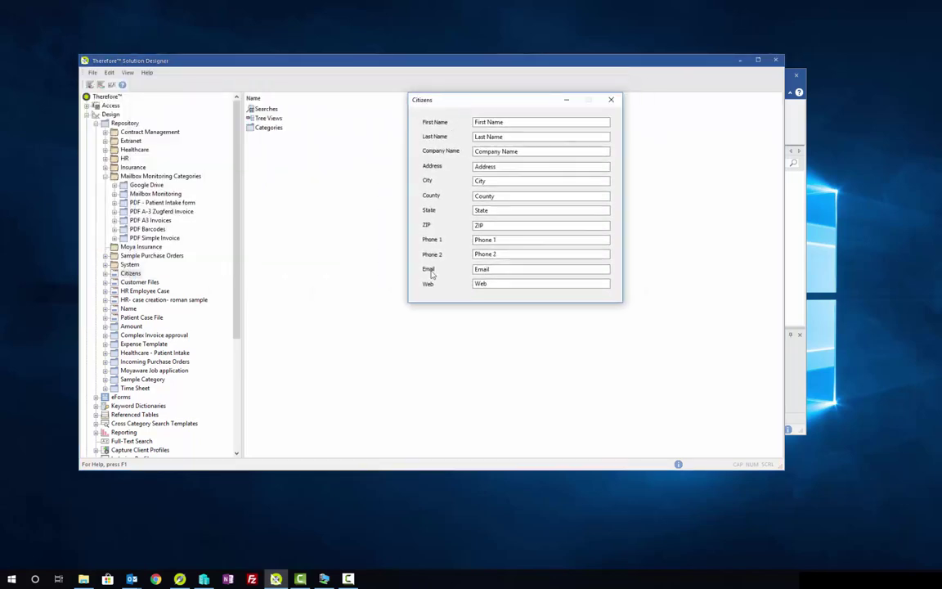
left_click(611, 99)
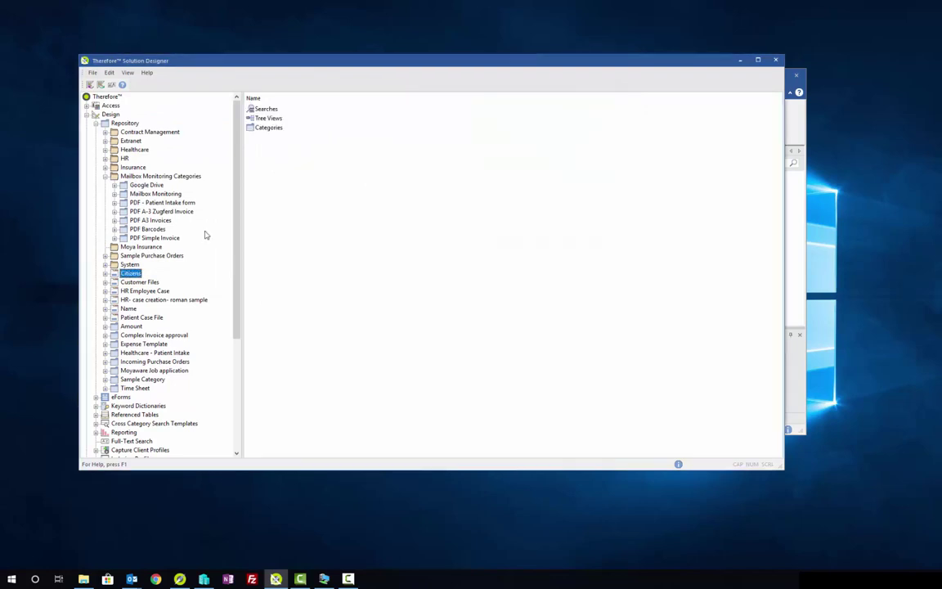
Step: Expand Citizens > Categories > Birth Certificates and select the CSV - Citizen Case Management indexing profile
left_click(105, 274)
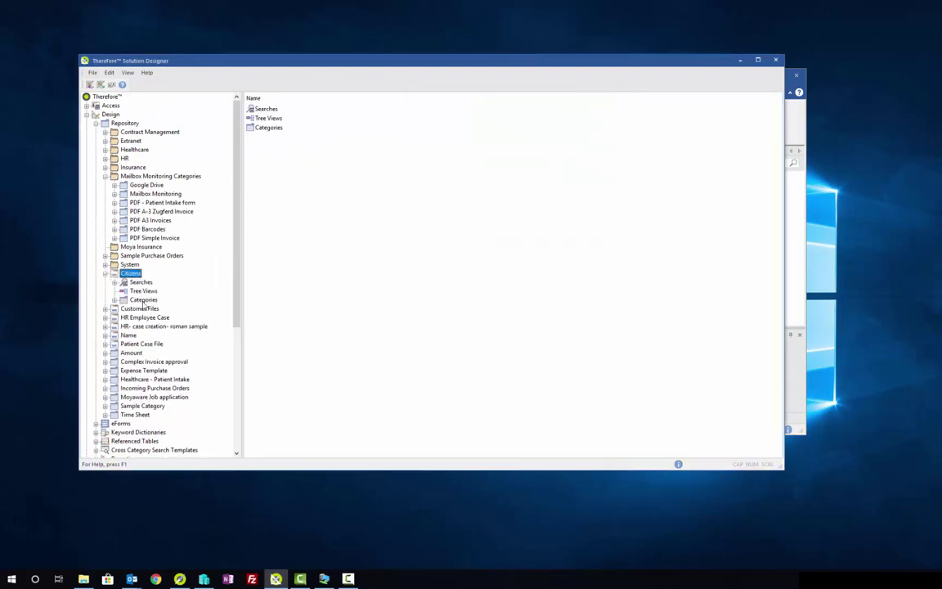
left_click(114, 299)
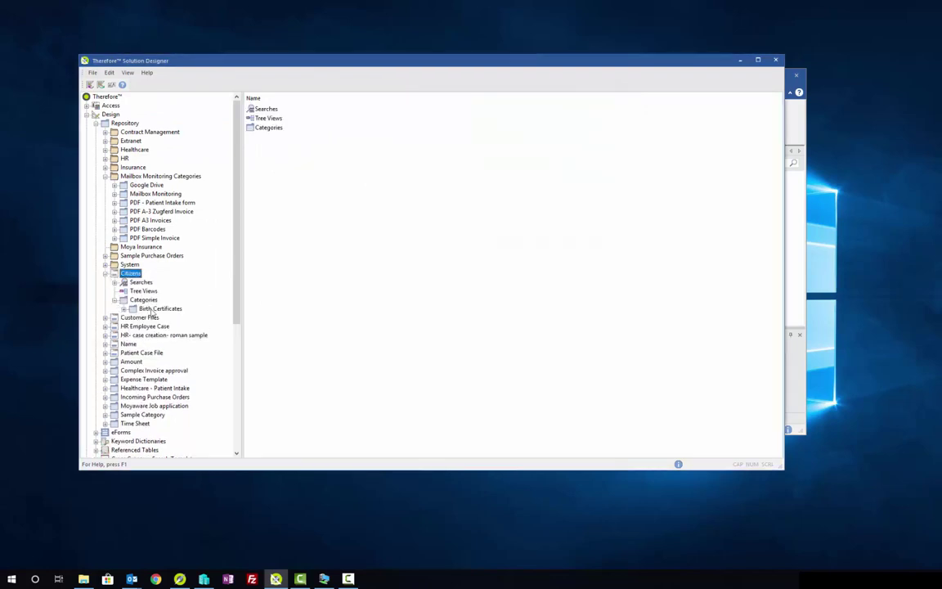
left_click(122, 308)
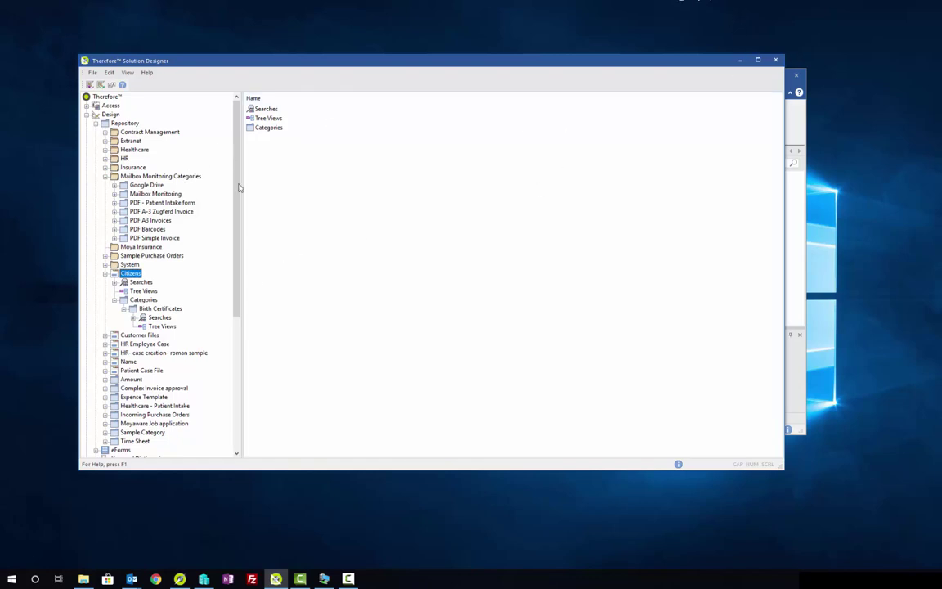
scroll(162, 342, "down", 4)
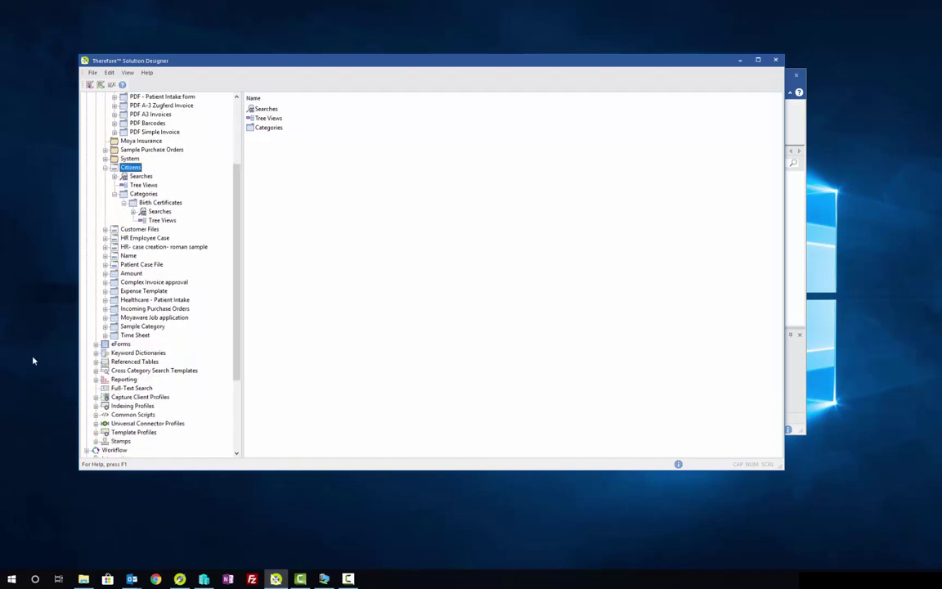
left_click(95, 406)
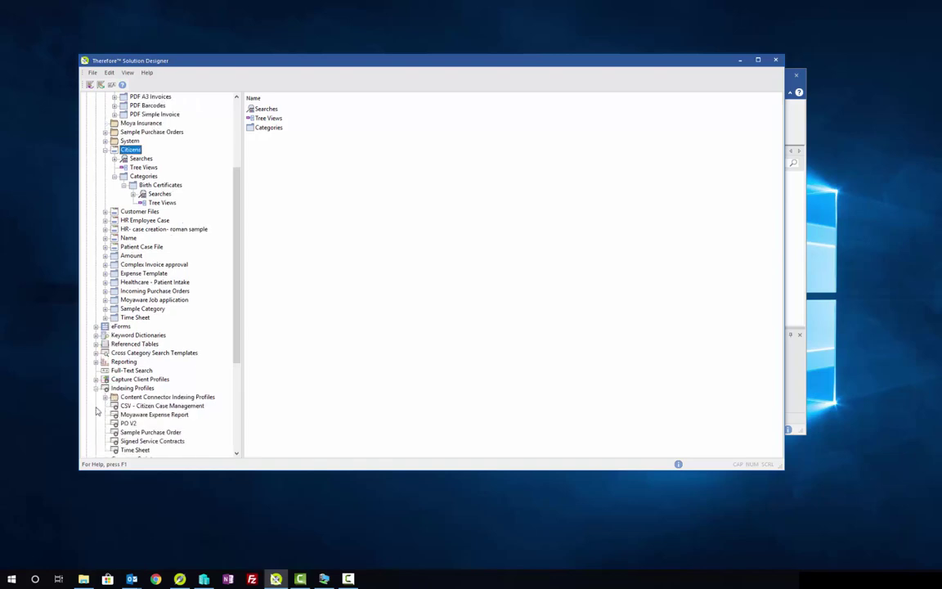
left_click(148, 406)
Step: Open the profile's Text-Line Data Extractor and load us-500 CSV from CSV Records as the sample file
double_click(148, 406)
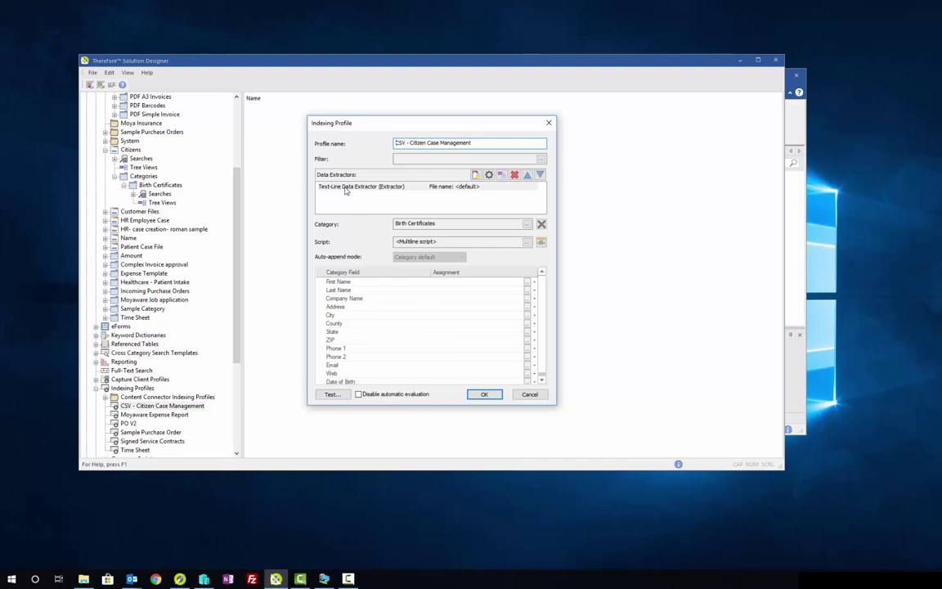
double_click(345, 189)
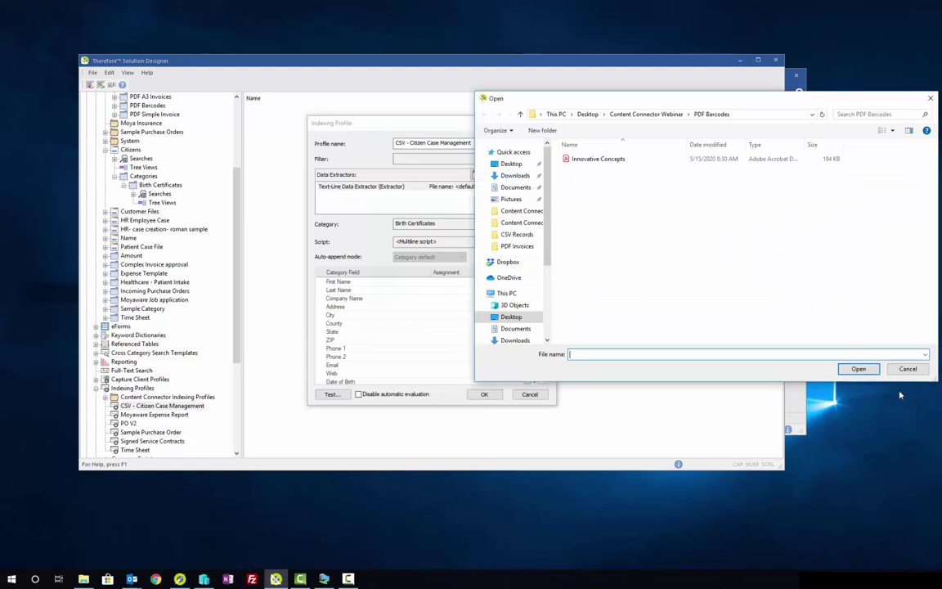
left_click(644, 115)
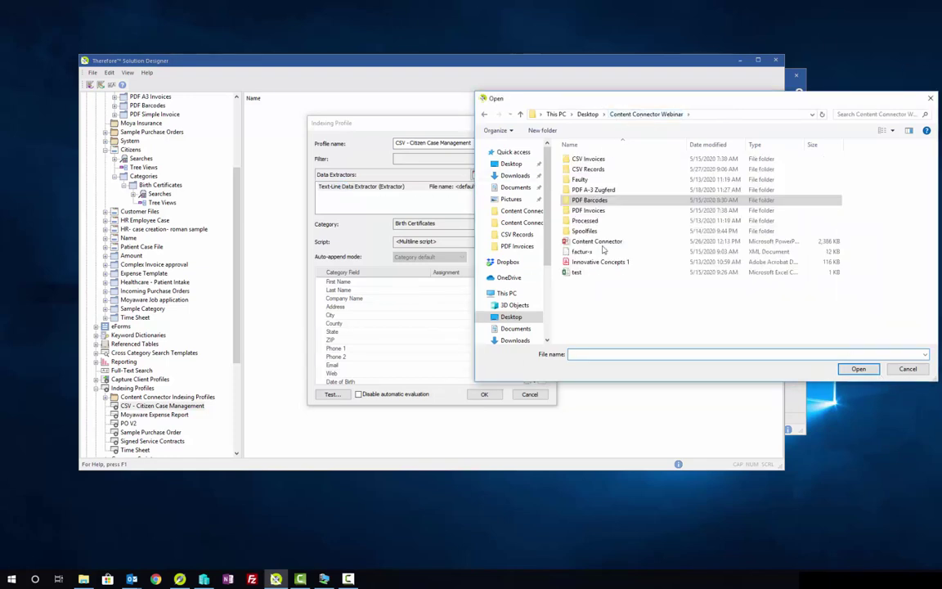
double_click(581, 168)
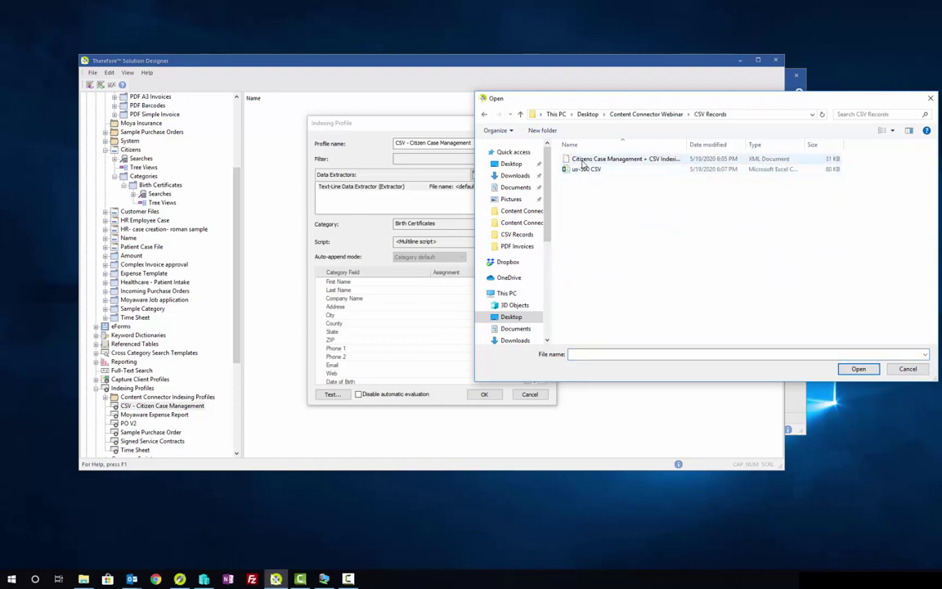
left_click(583, 169)
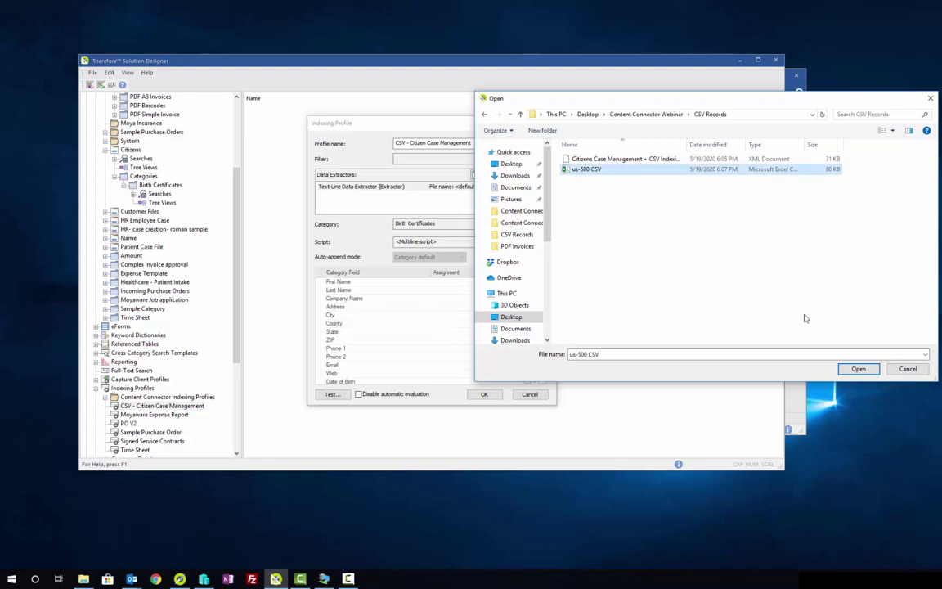
left_click(858, 368)
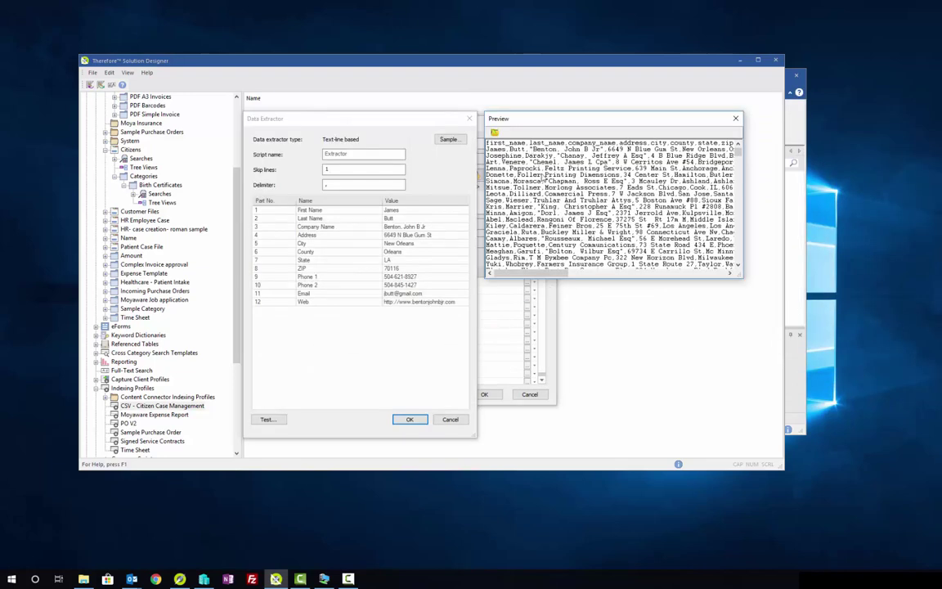
Step: Review the CSV preview (1 line skipped, comma-split, 12 parts) and accept the extractor settings
left_click_drag(561, 272, 725, 274)
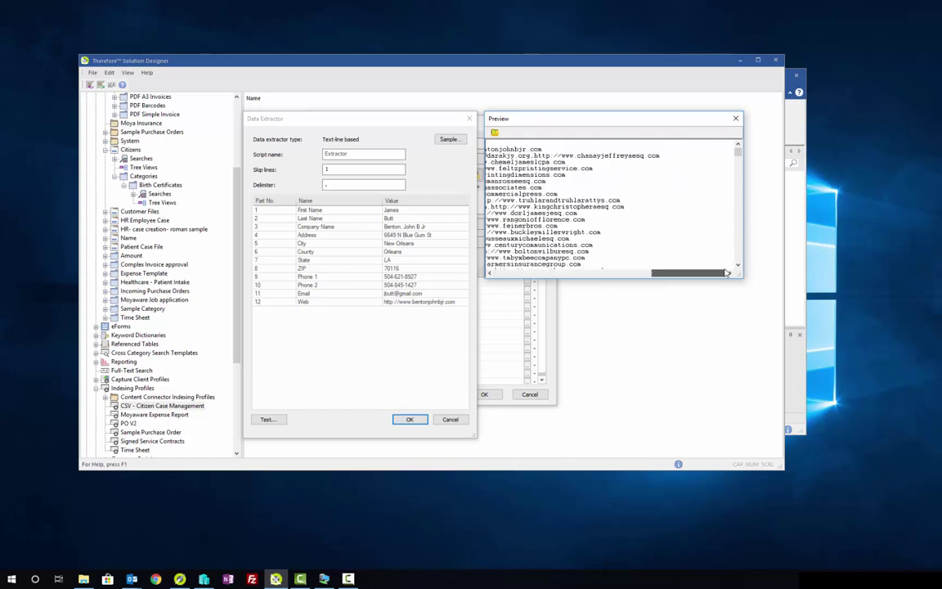
left_click_drag(654, 274, 492, 273)
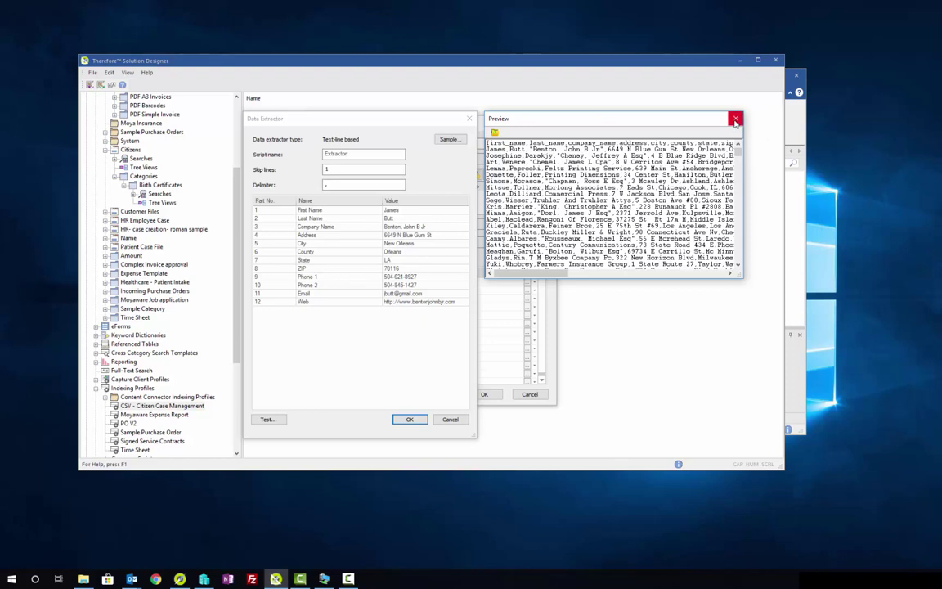
left_click(736, 120)
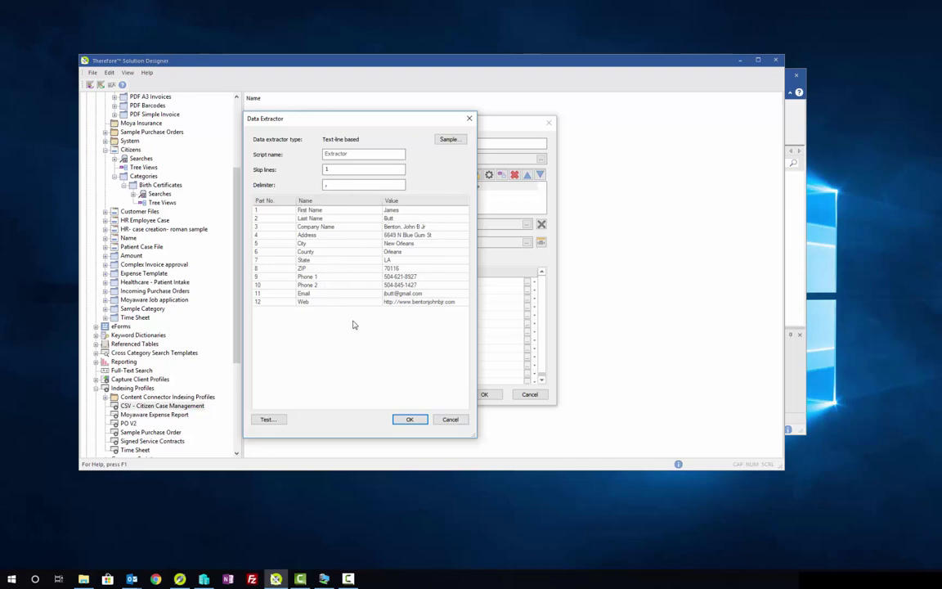
left_click(409, 419)
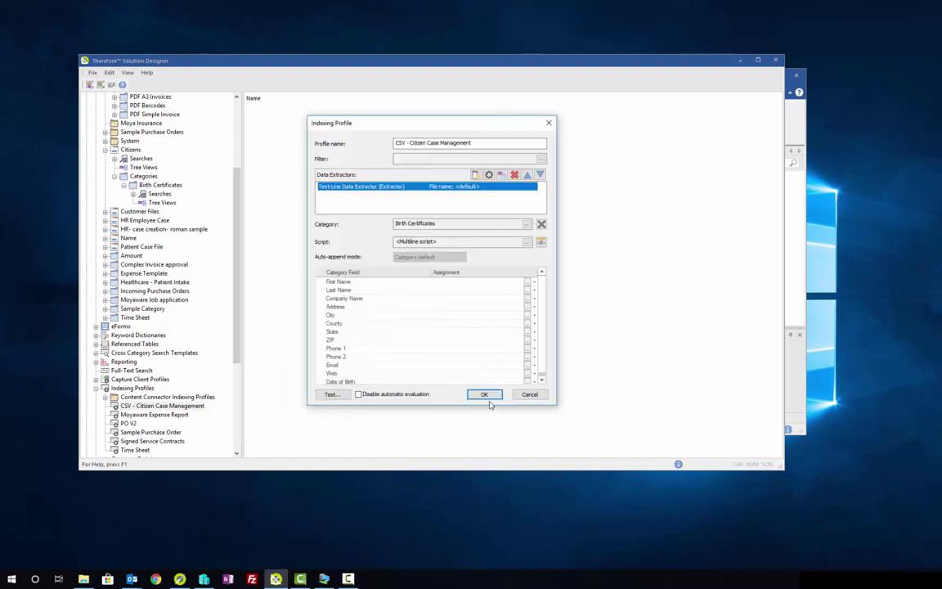
Step: Scroll through the profile's case-lookup and case-creation JavaScript, then close the Script Editor and Indexing Profile dialog
left_click(527, 244)
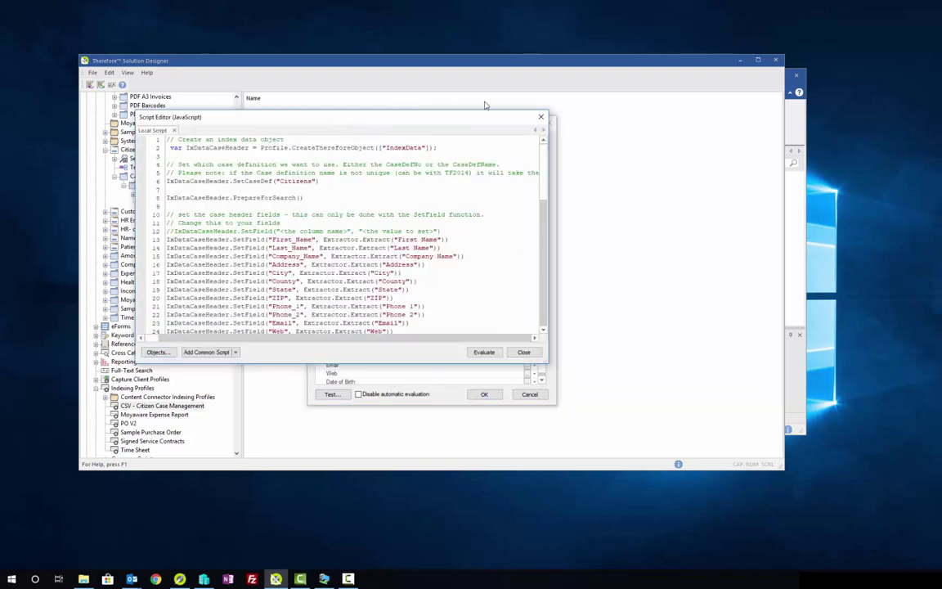
left_click_drag(413, 120, 529, 118)
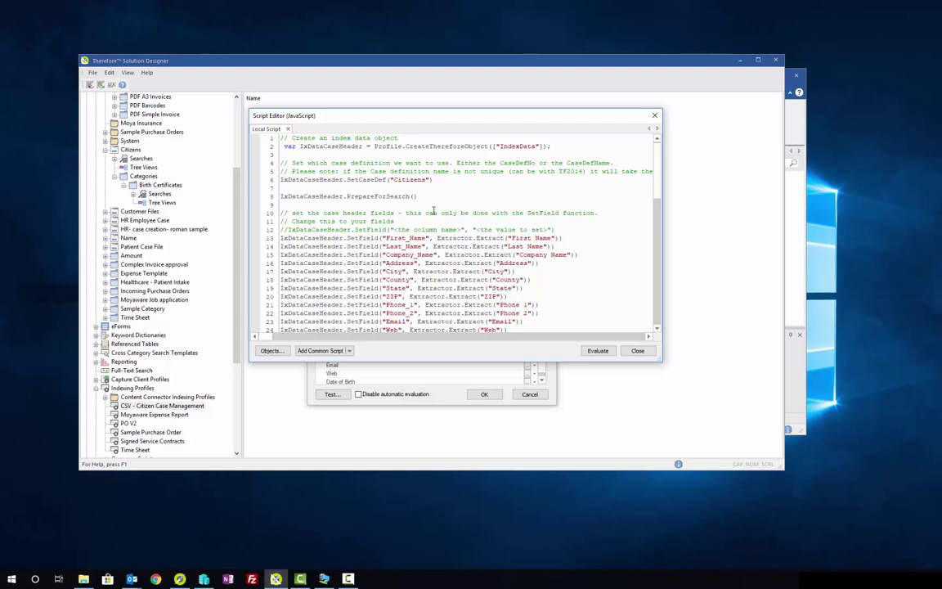
scroll(429, 213, "down", 5)
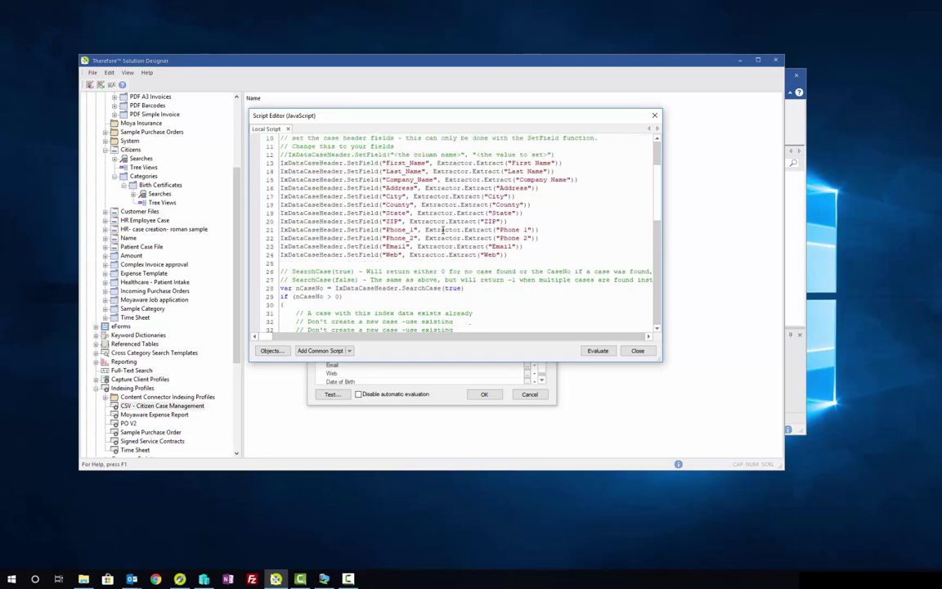
scroll(445, 236, "down", 2)
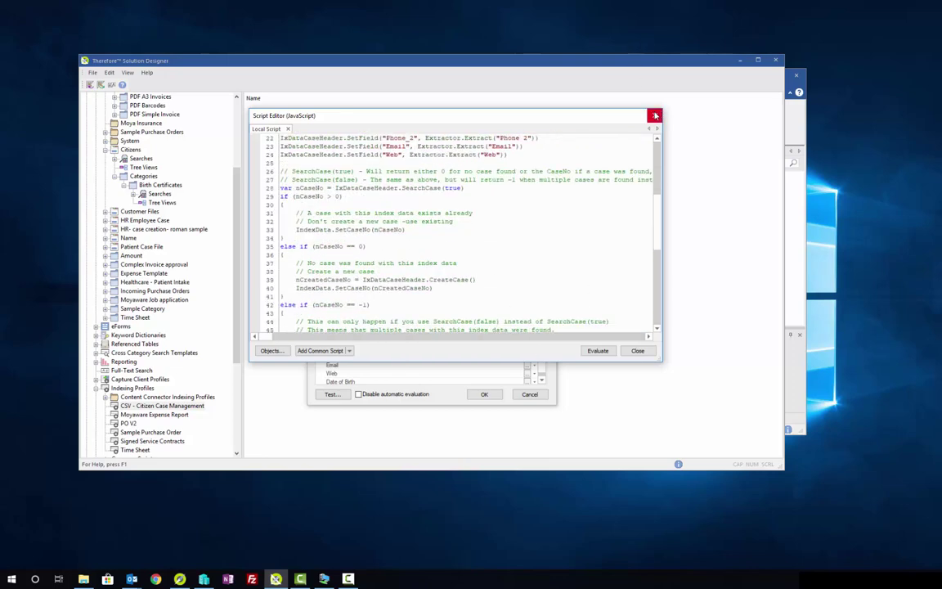
left_click(654, 115)
left_click(549, 123)
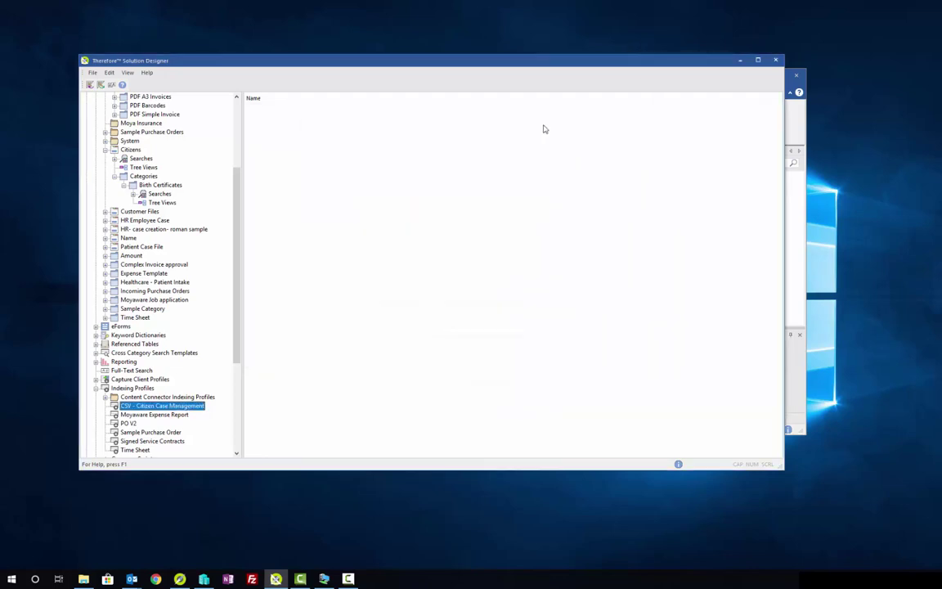
Step: Open the Content Connector CSV input folder's properties, confirm *.csv routes to CSV - Citizen Case Management, and close
scroll(171, 303, "down", 6)
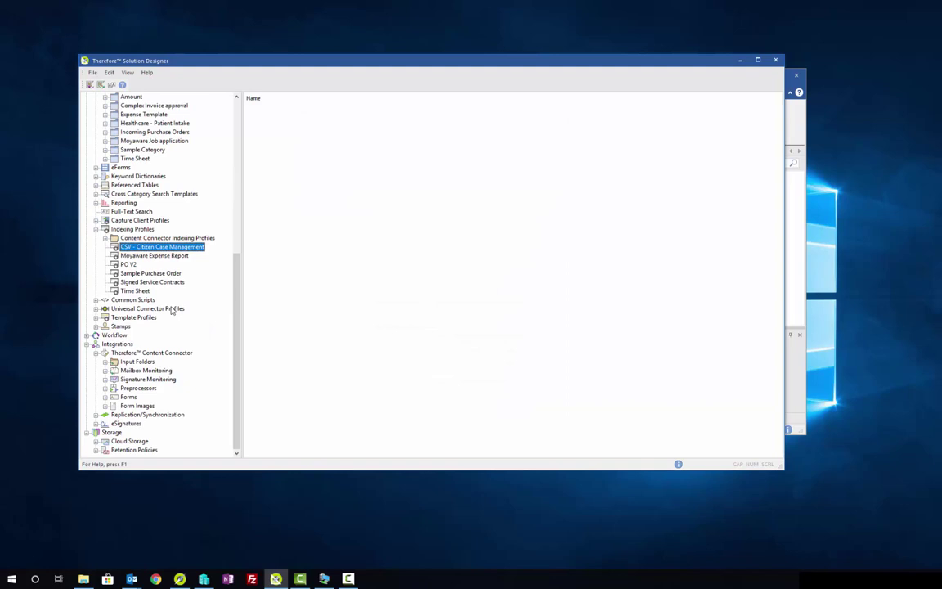
left_click(105, 362)
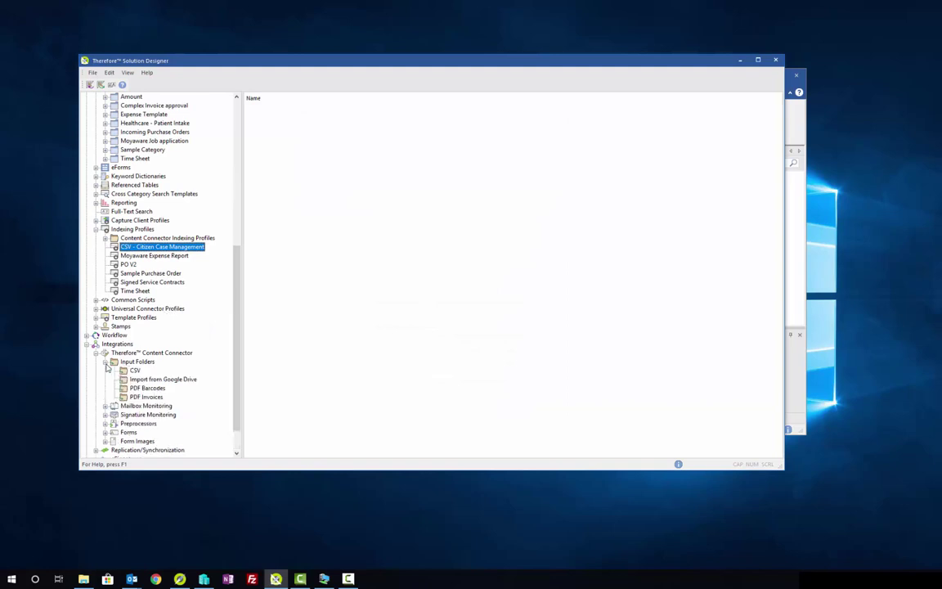
left_click(131, 371)
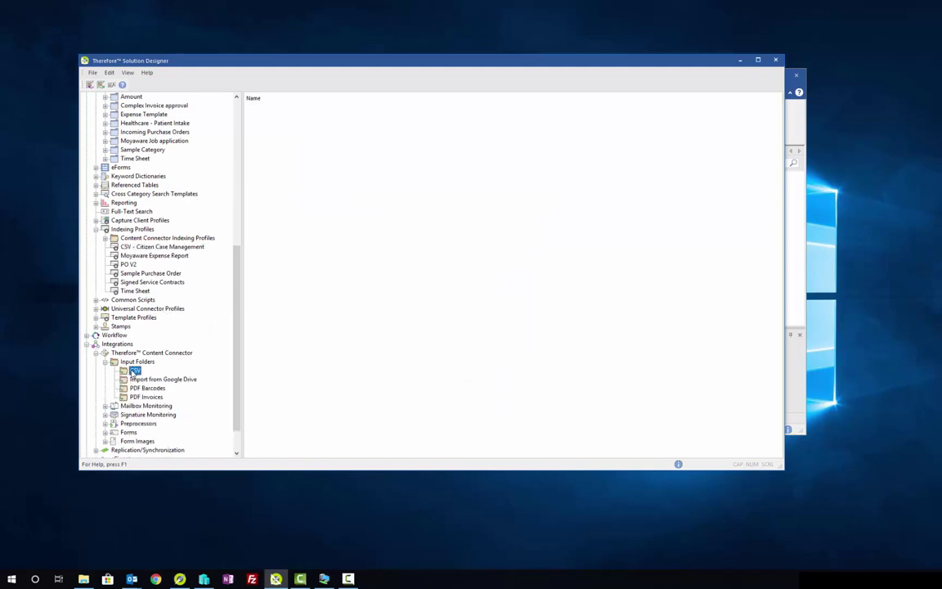
double_click(131, 370)
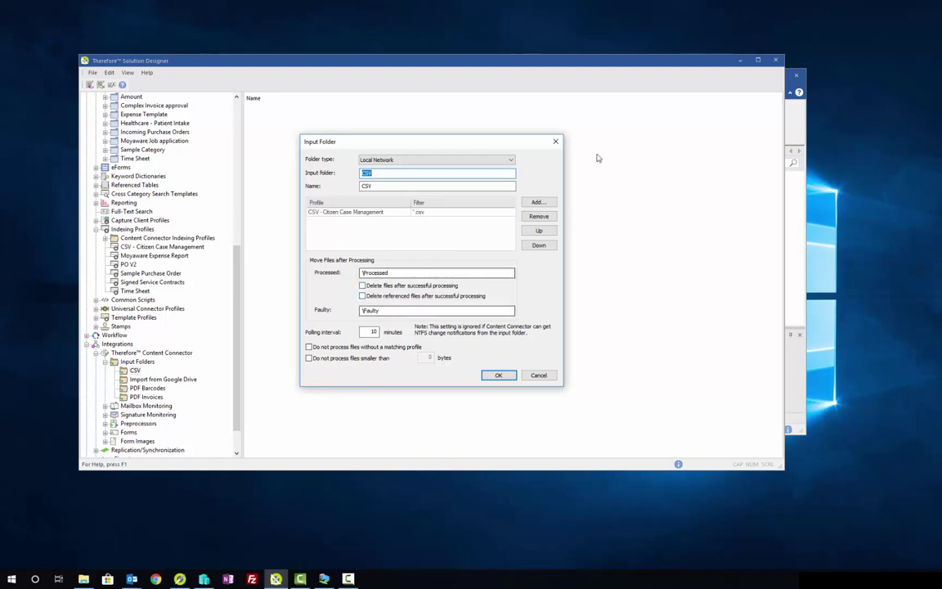
left_click(556, 142)
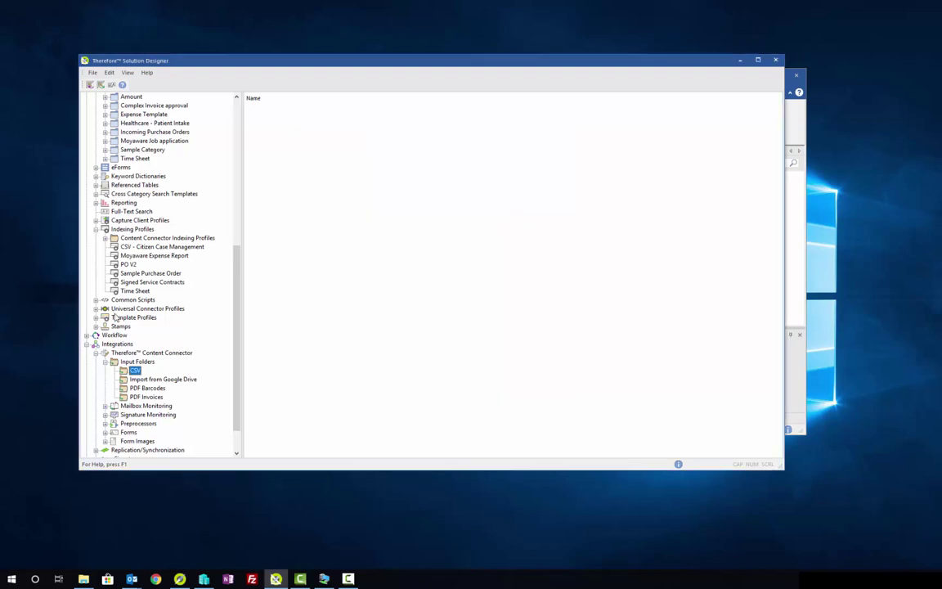
Step: In Therefore Navigator, search Birth Certificates with no criteria and confirm showing all 500 items
left_click(179, 579)
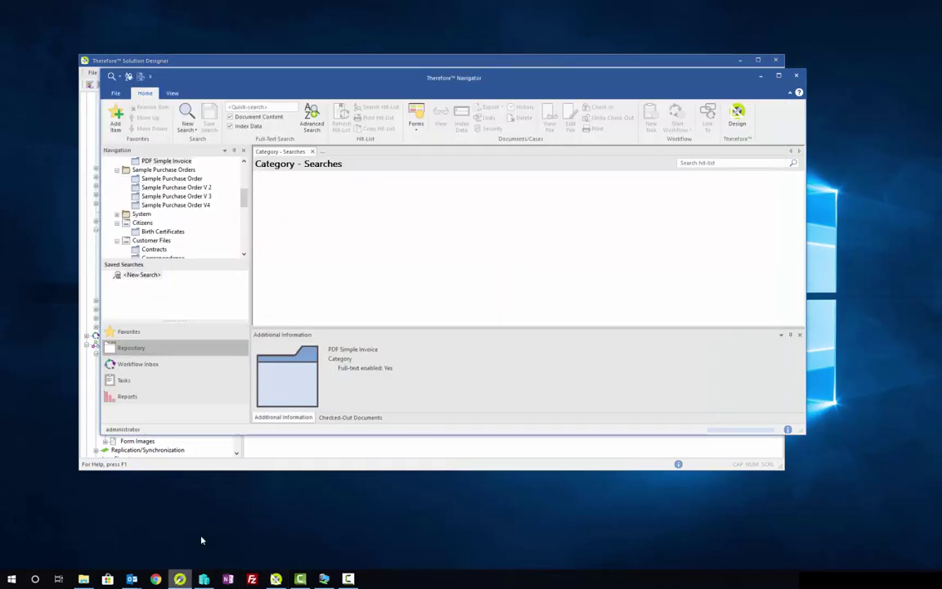
scroll(180, 214, "up", 1)
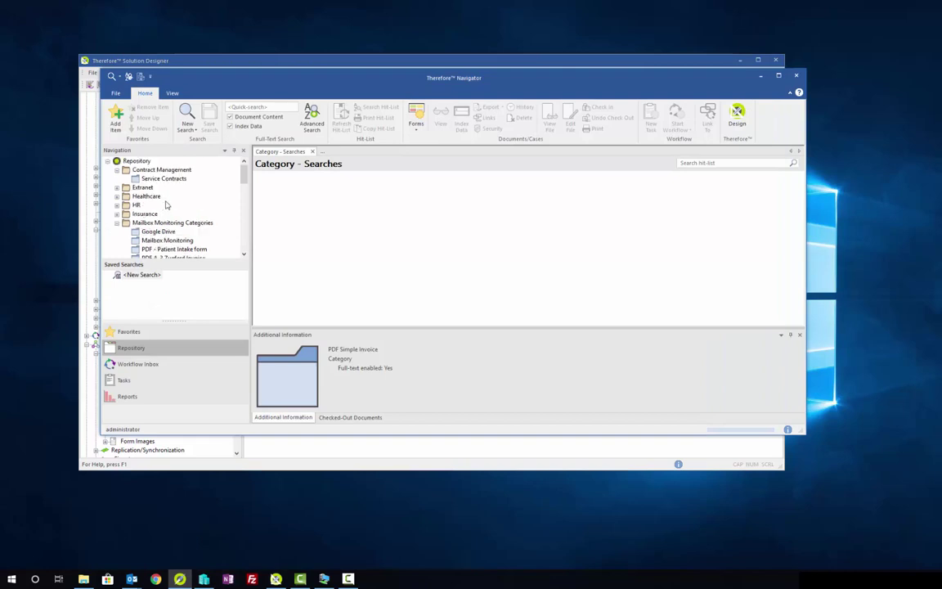
scroll(184, 205, "down", 2)
scroll(183, 206, "down", 2)
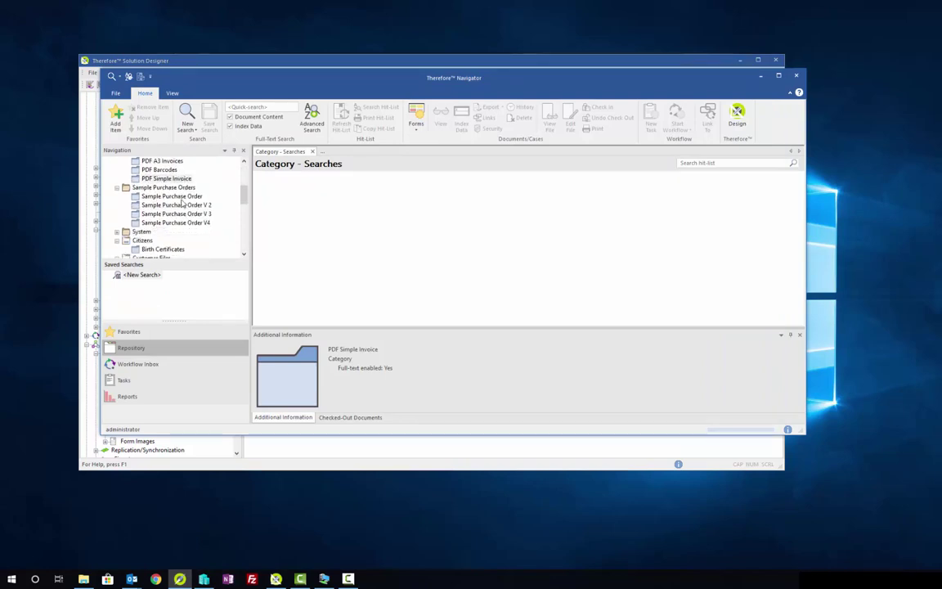
scroll(176, 219, "down", 1)
double_click(163, 222)
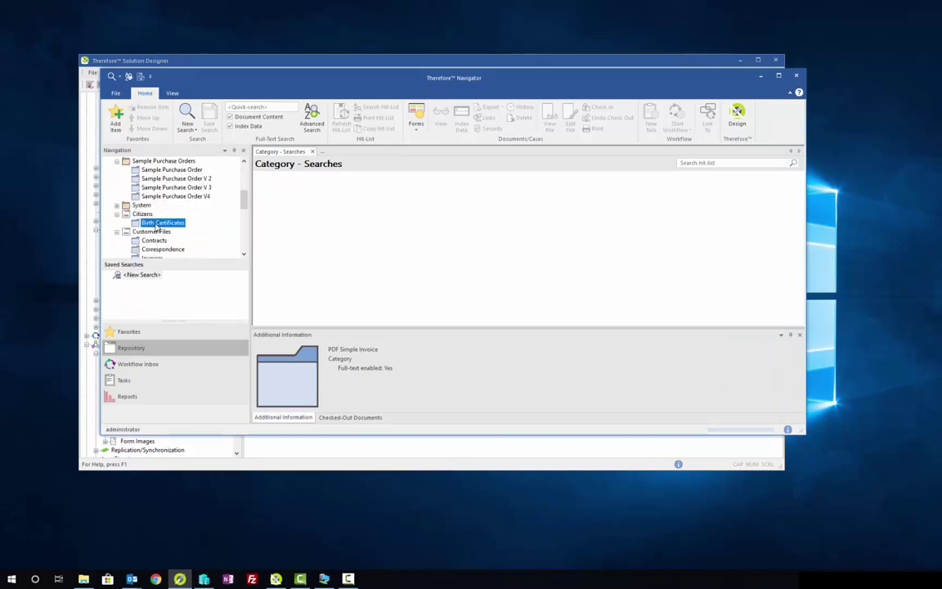
left_click(363, 137)
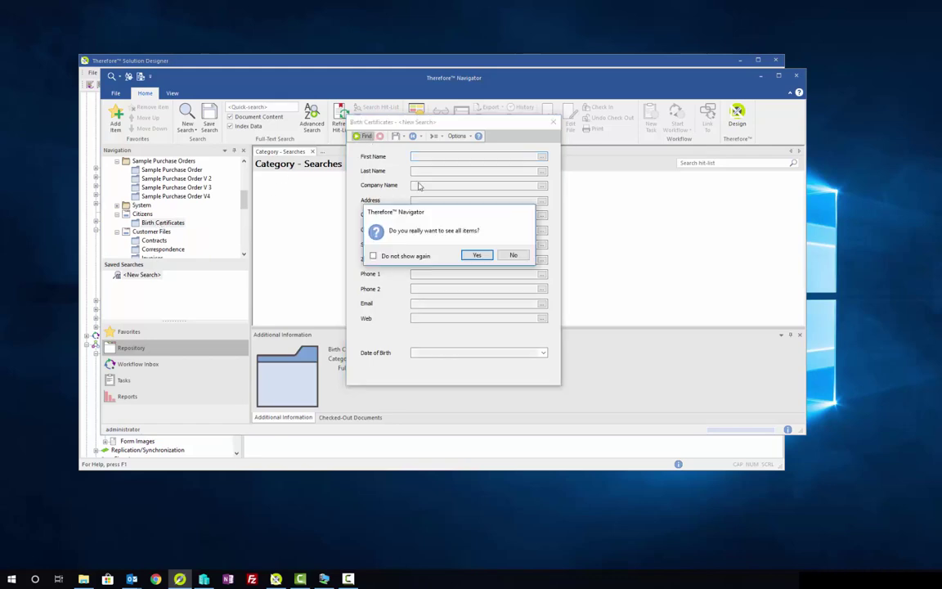
key("Return")
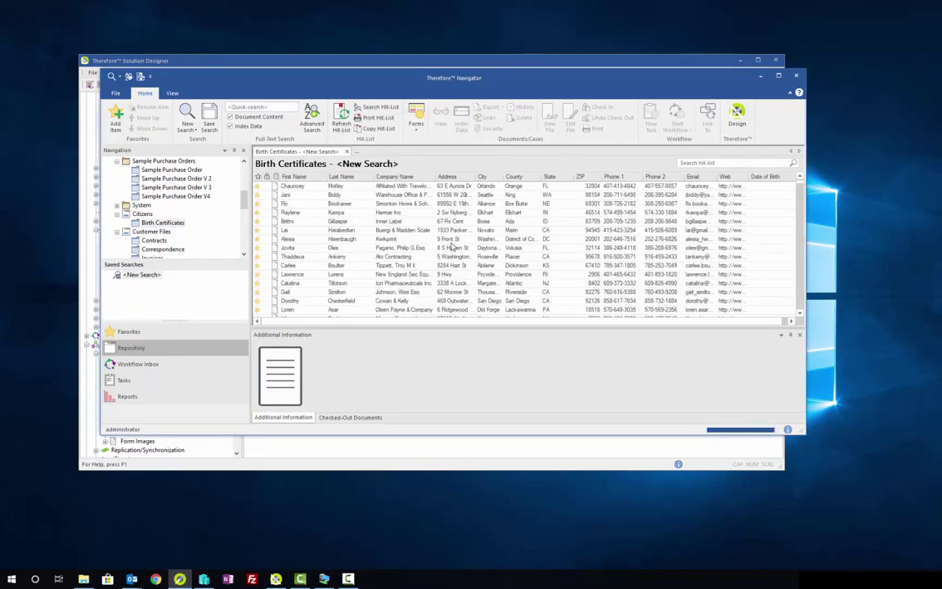
Step: Open one birth certificate record in the Viewer to check its index data, then close it
left_click_drag(799, 184, 803, 231)
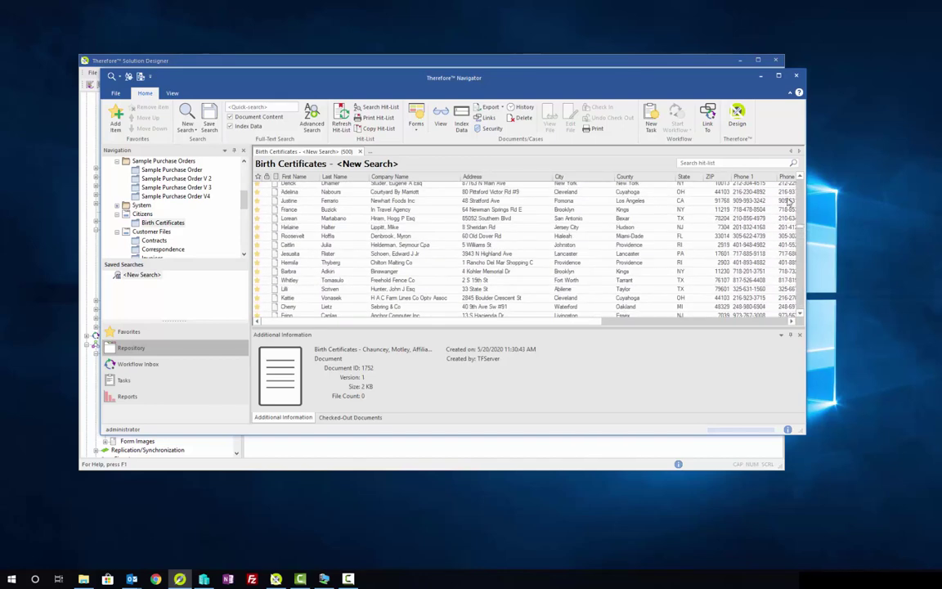
scroll(157, 178, "up", 5)
scroll(136, 184, "down", 6)
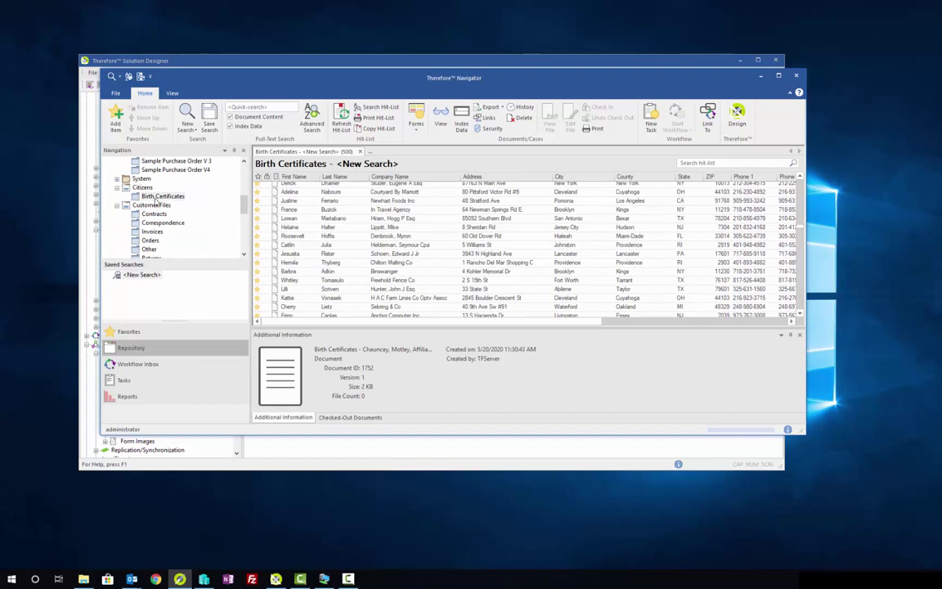
left_click(157, 198)
left_click(319, 231)
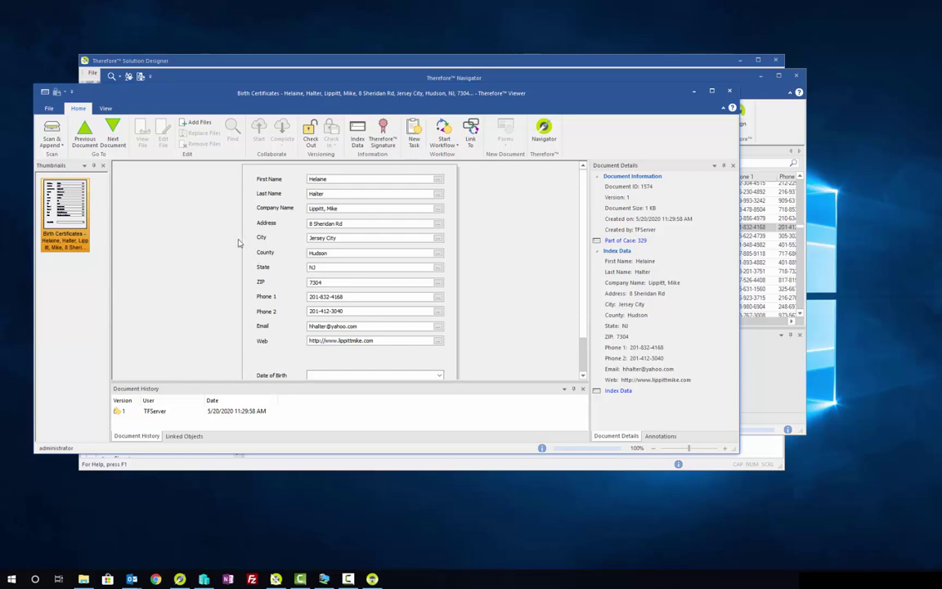
left_click(728, 90)
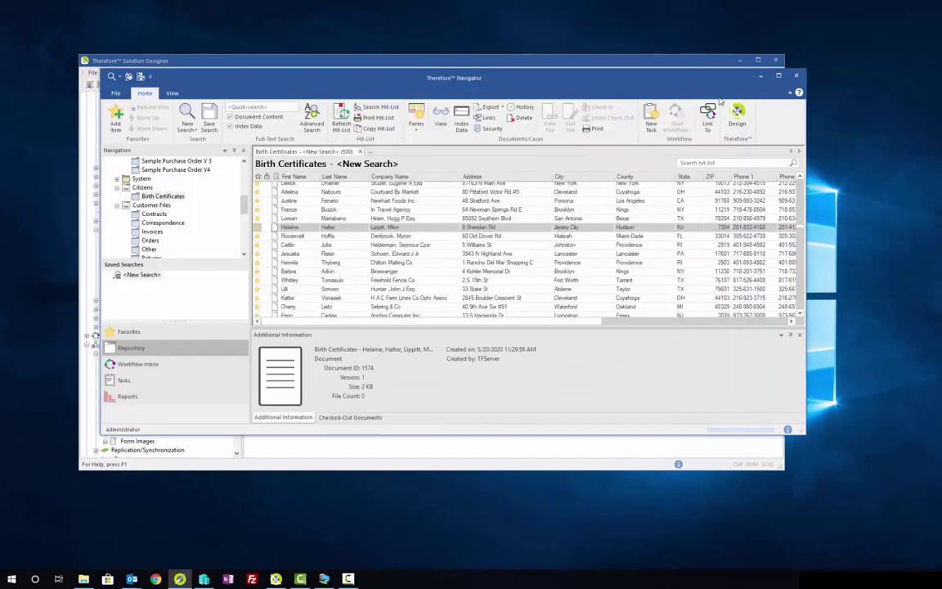
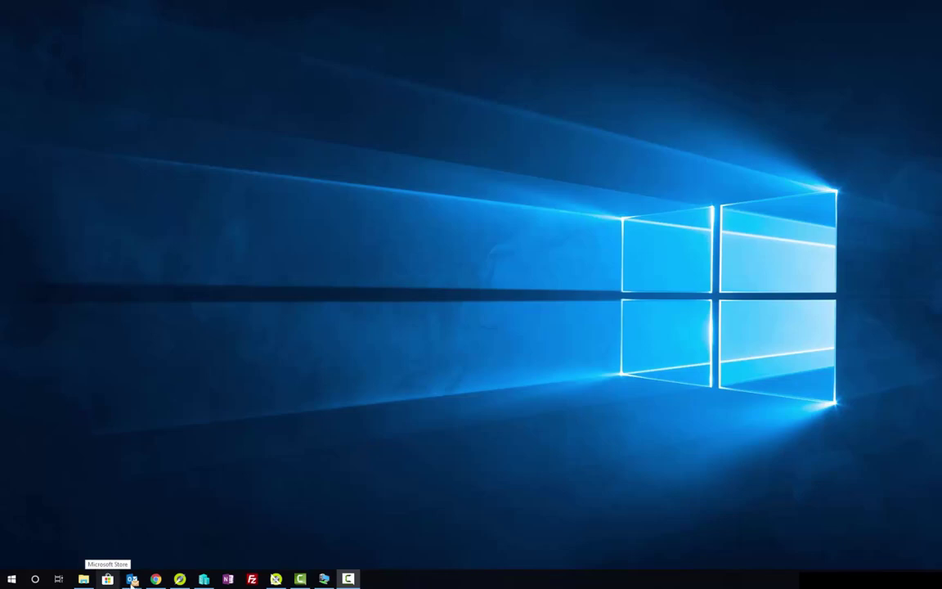
Step: Open Gmail's Processed label and scroll through its 96 conversations
left_click(155, 580)
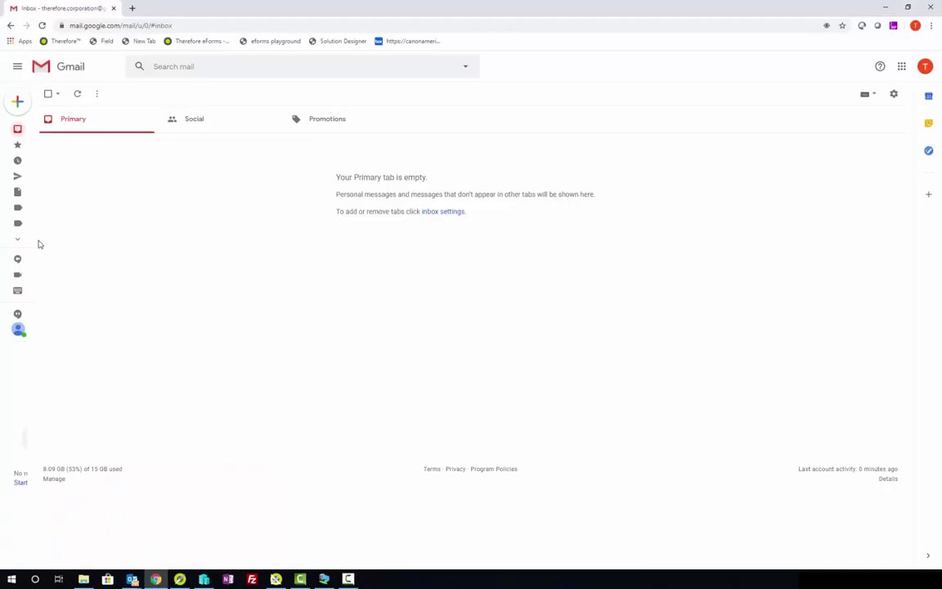
mouse_move(7, 143)
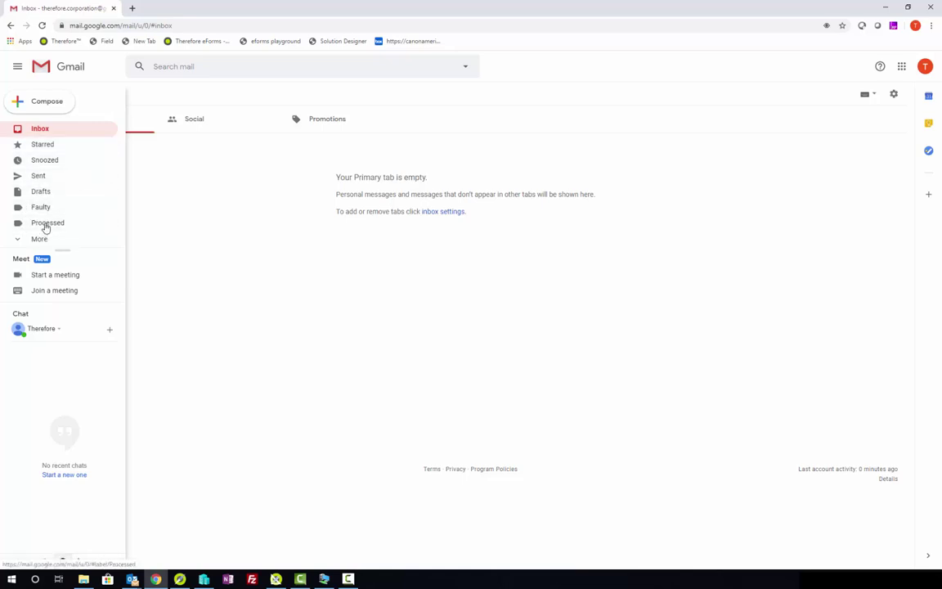
left_click(46, 227)
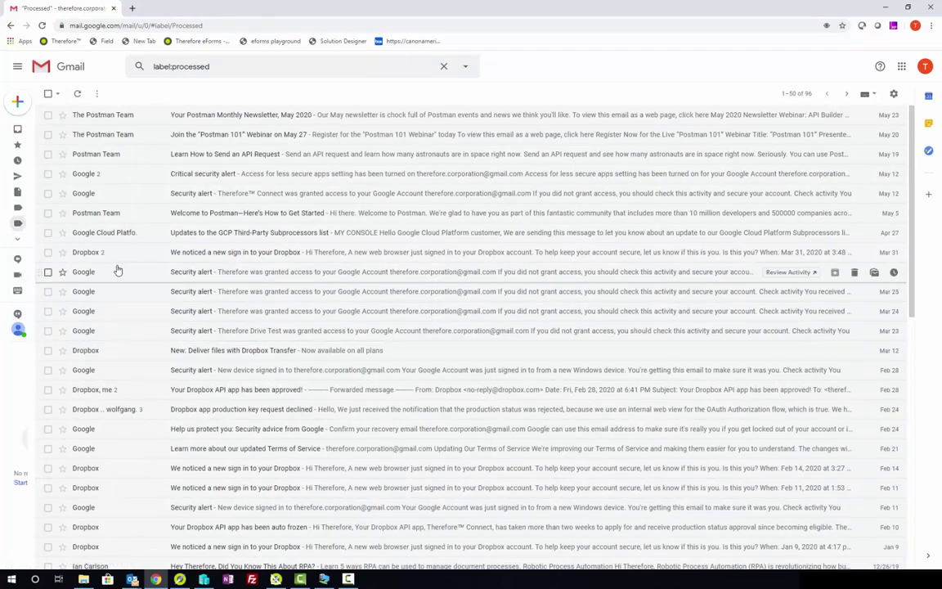
scroll(196, 229, "down", 7)
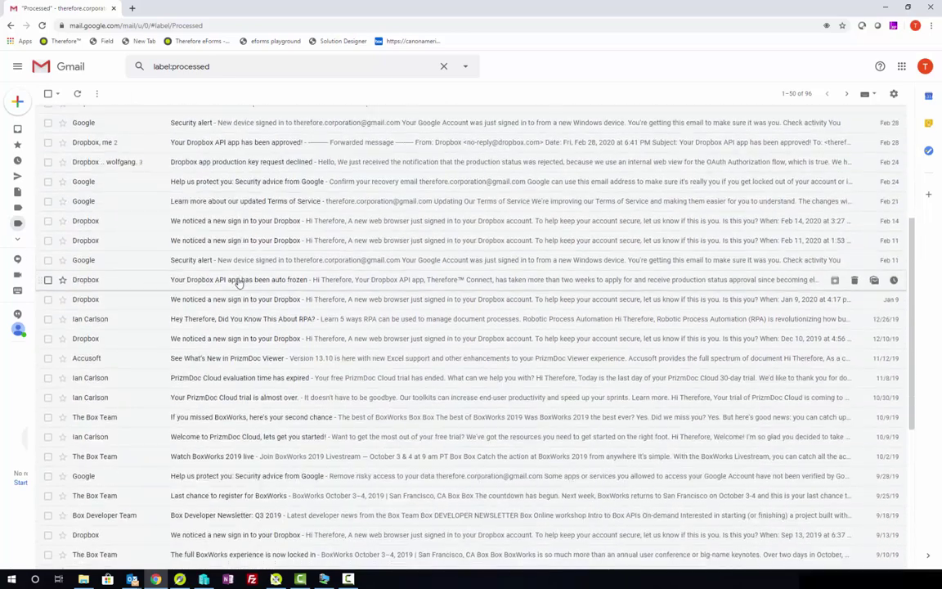
scroll(239, 283, "up", 7)
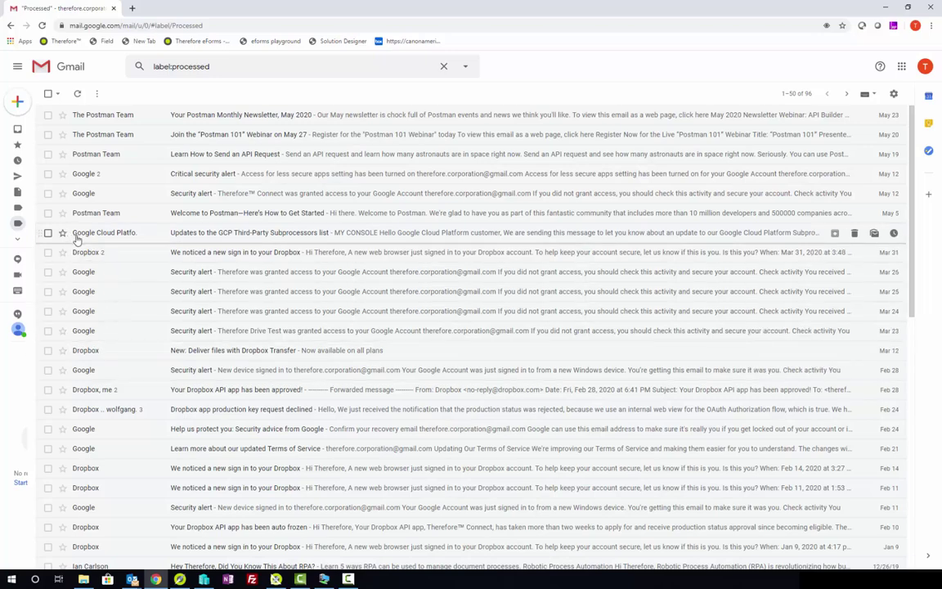
mouse_move(77, 239)
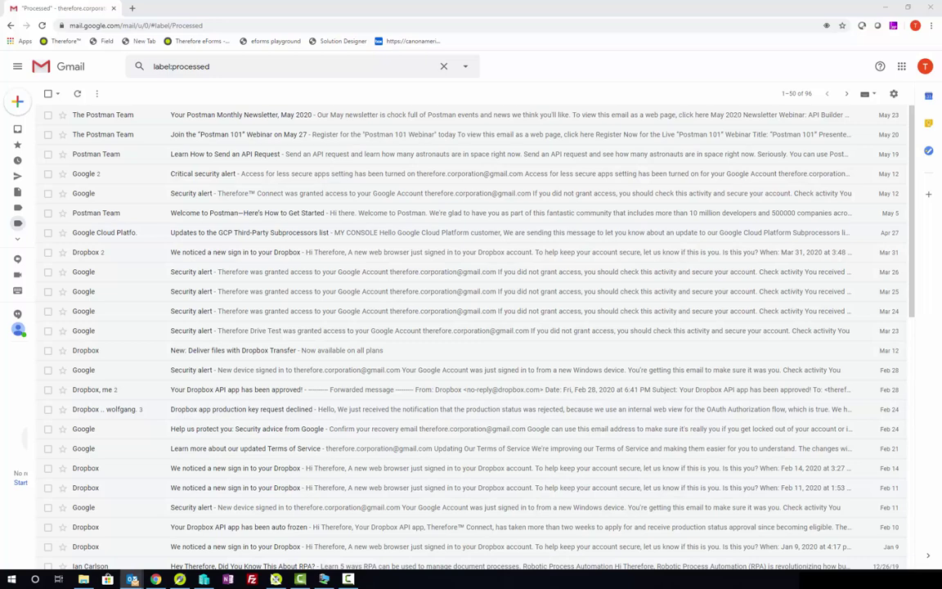
Step: Send a new Outlook email with a short test subject to the monitored Gmail address
left_click(132, 579)
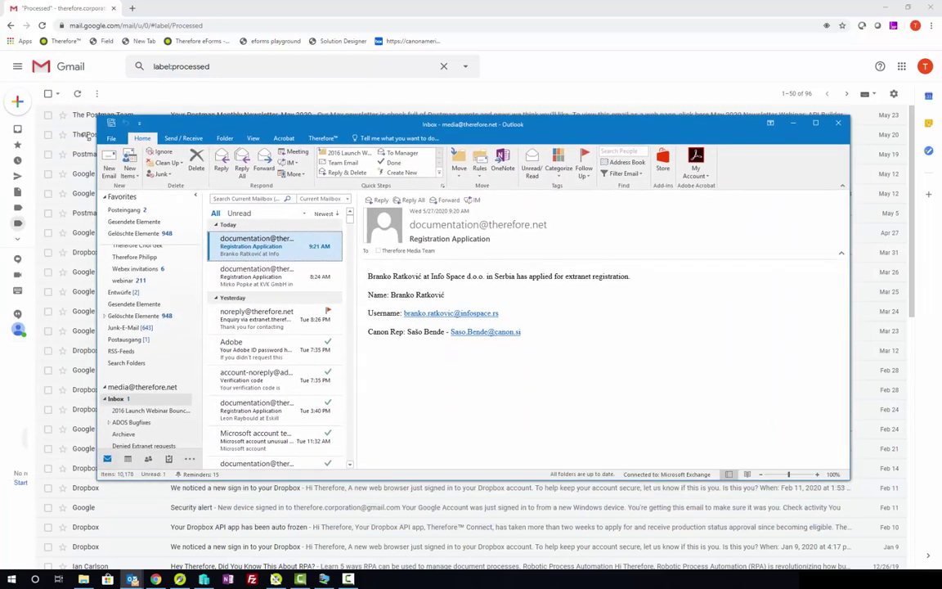
left_click(106, 164)
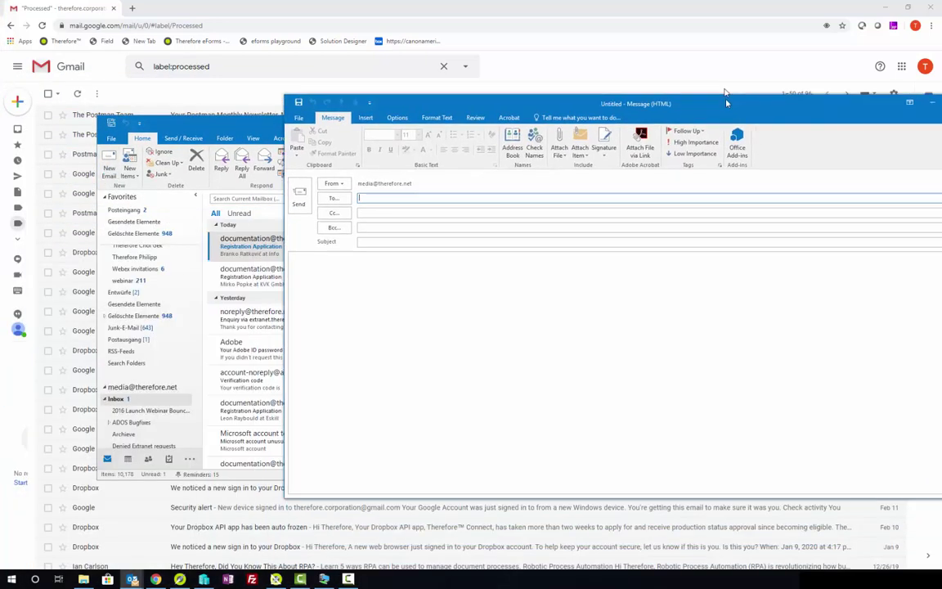
left_click_drag(653, 89, 616, 91)
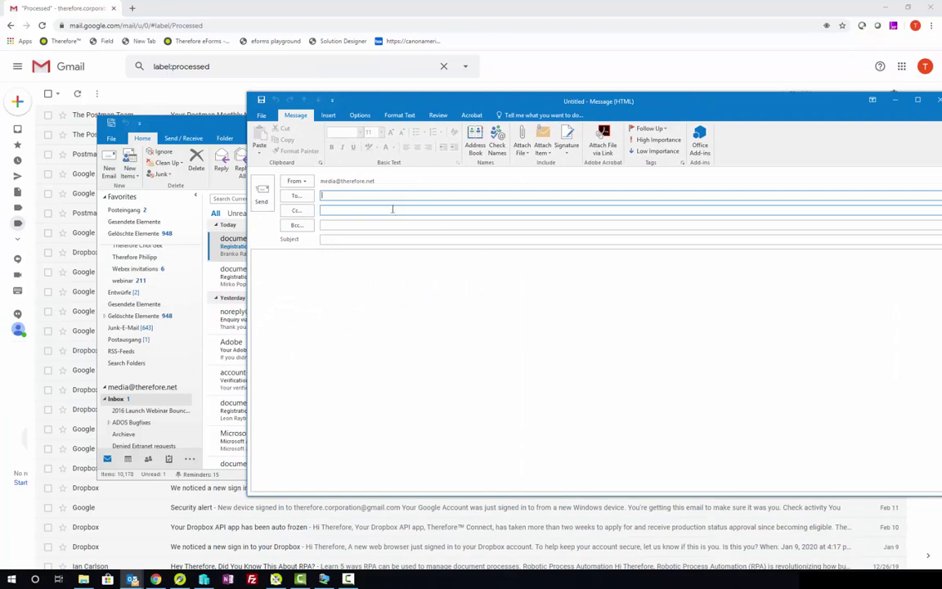
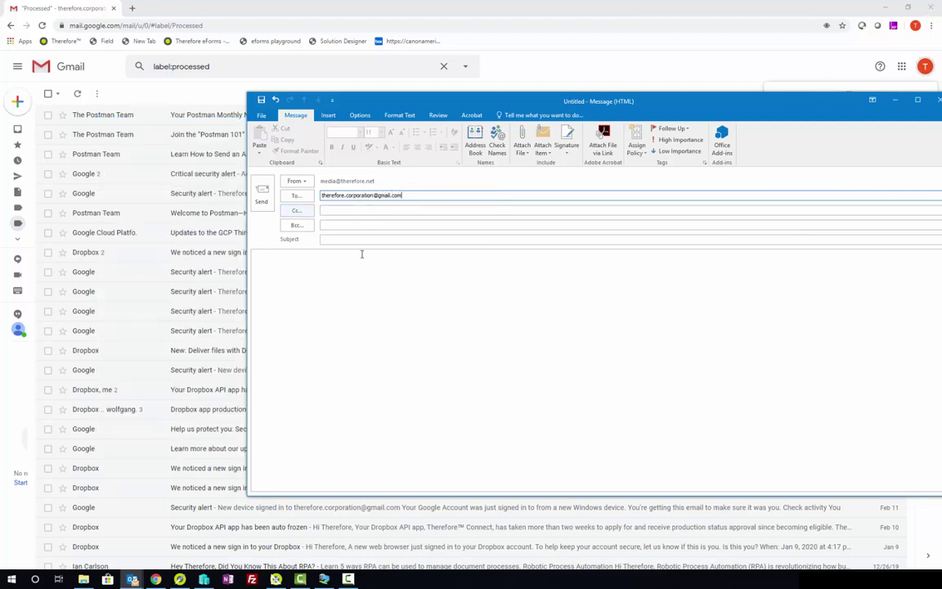
left_click(366, 239)
type("Test fr")
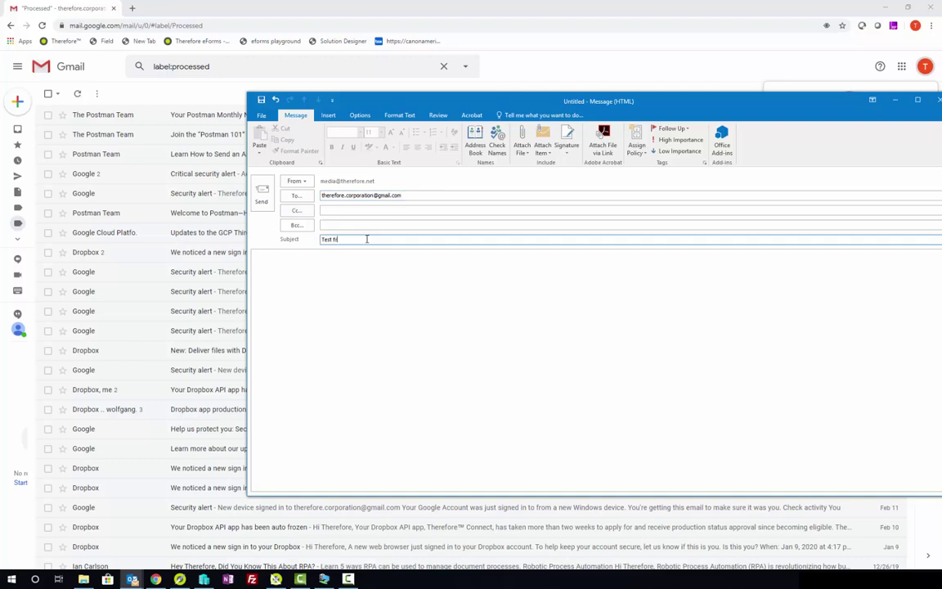
type("om Jennifer")
left_click(262, 196)
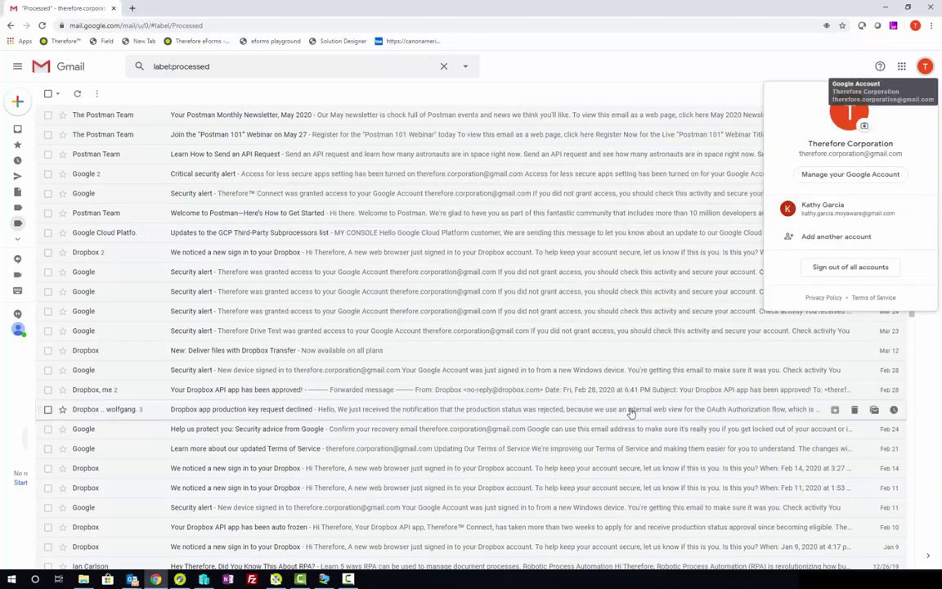
Step: Close the Gmail account panel, return to the inbox, and show the desktop
left_click(713, 84)
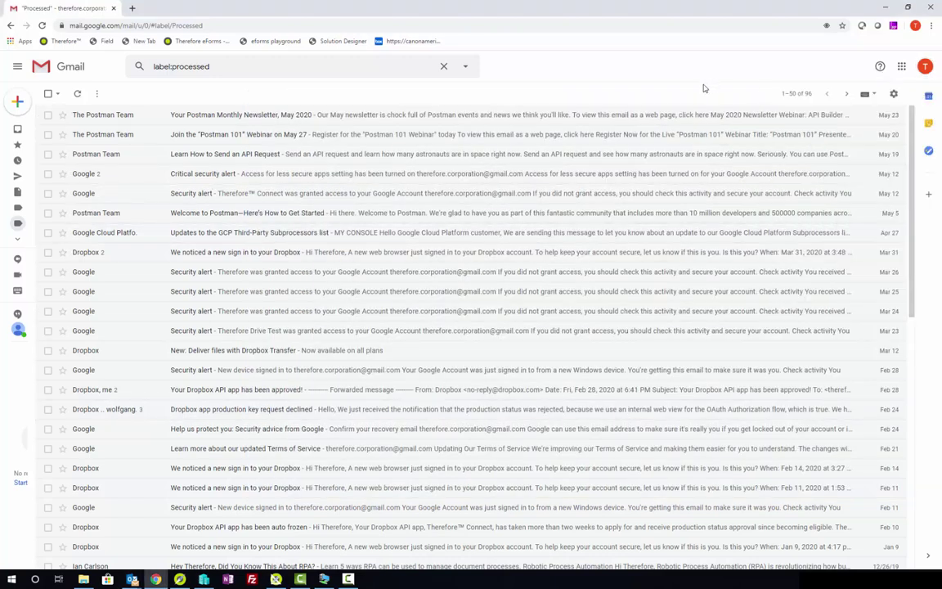
left_click(17, 129)
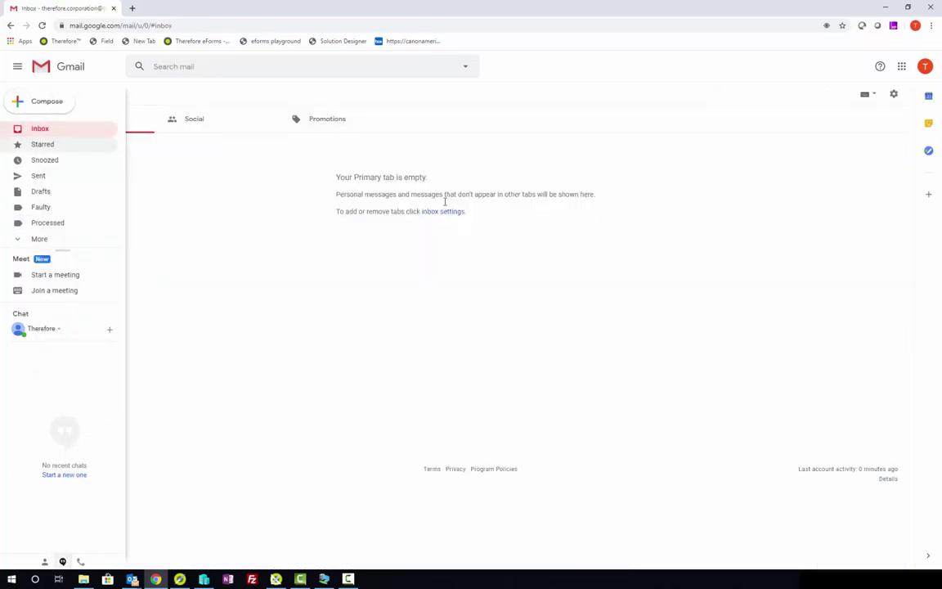
key("super+d")
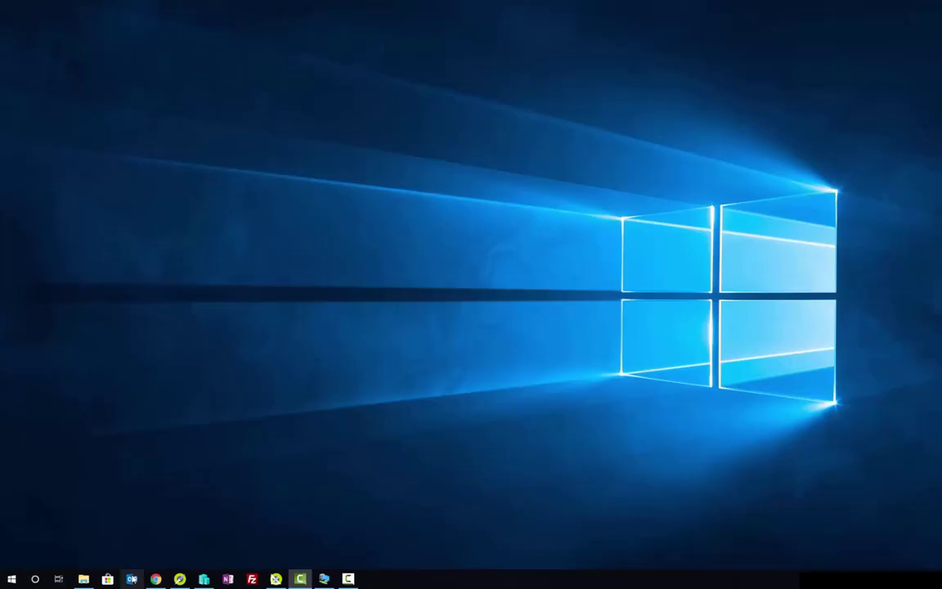
Step: Preview the Mailbox Monitoring category's Sender, Subject, Email Date and Sender email fields, then close it
left_click(275, 580)
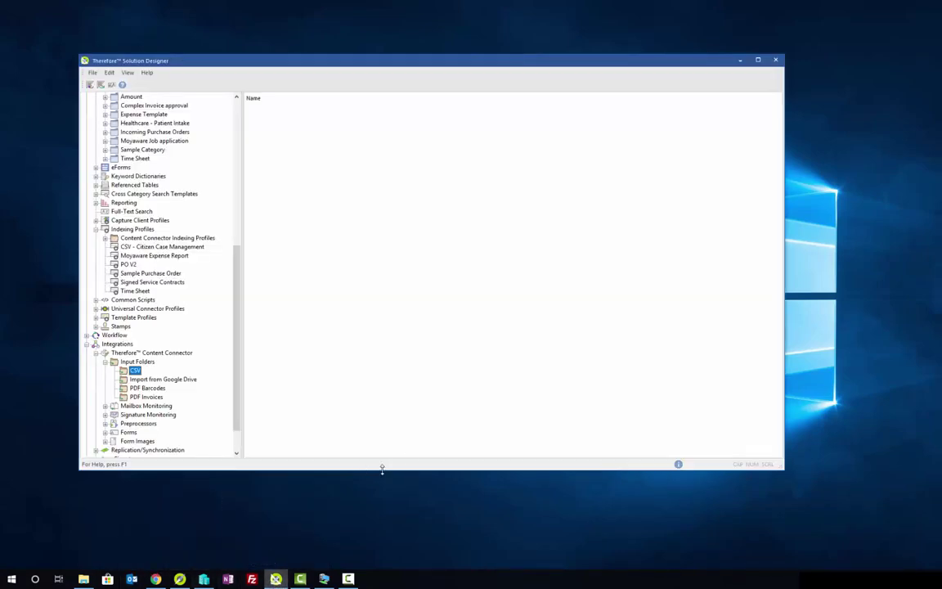
scroll(221, 250, "up", 10)
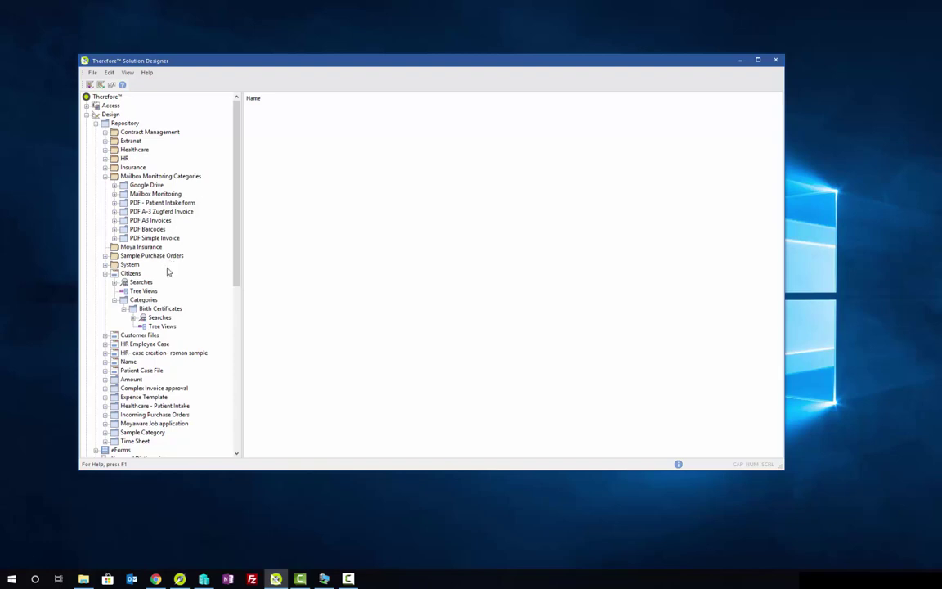
left_click(151, 194)
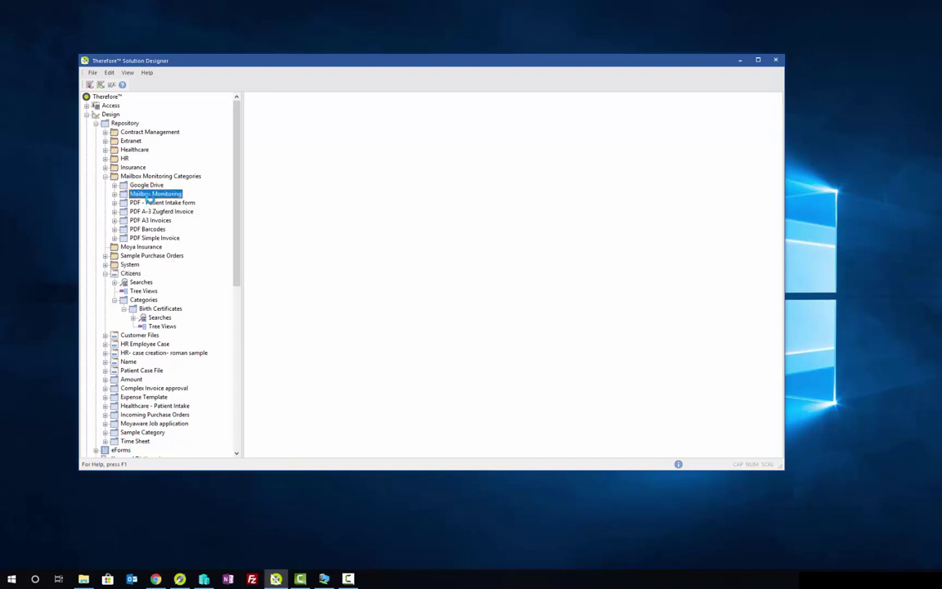
left_click(152, 203)
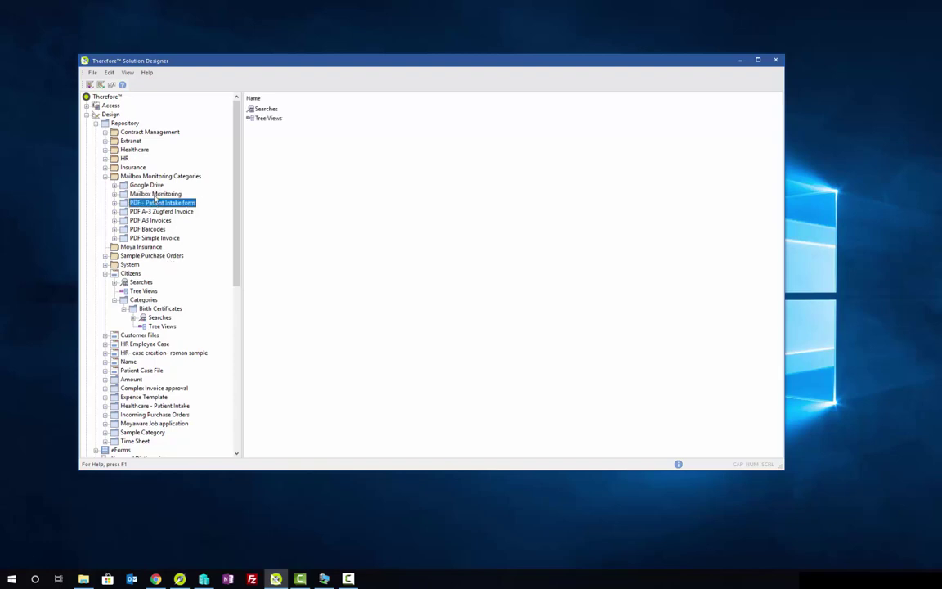
left_click(140, 184)
double_click(154, 194)
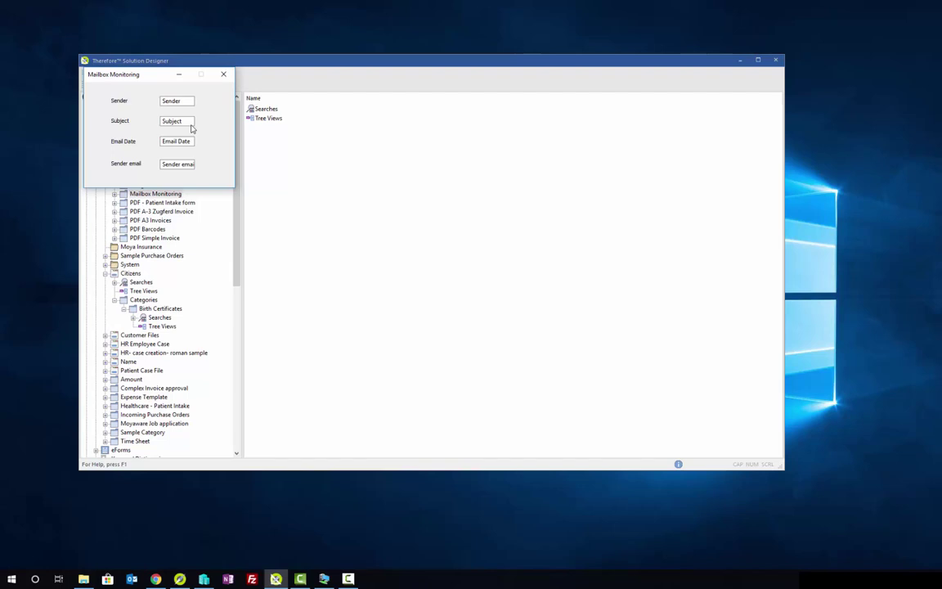
left_click(223, 74)
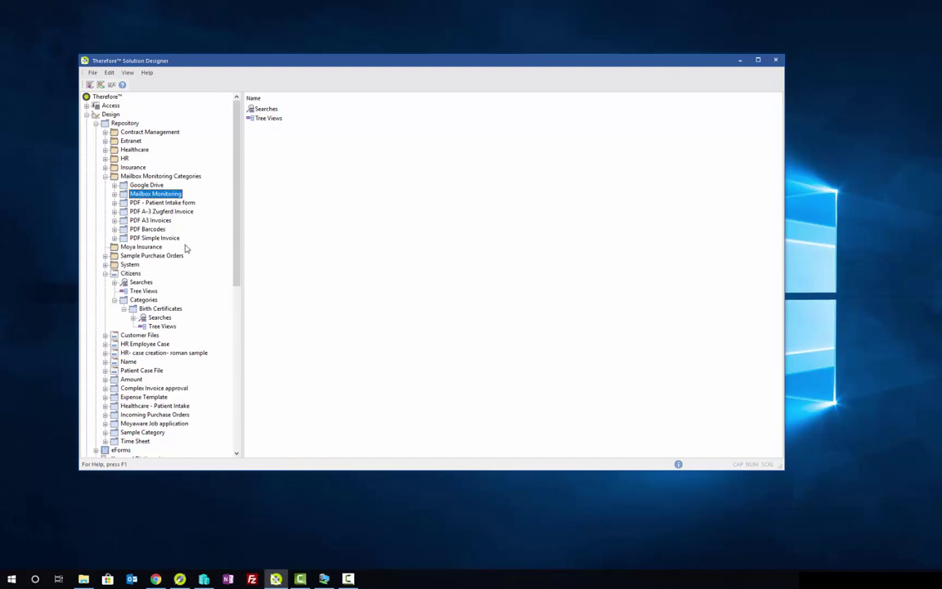
Step: Inspect the Gmail Mailbox Monitoring indexing profile's Sender assignment, then close the profile unchanged
scroll(188, 245, "down", 2)
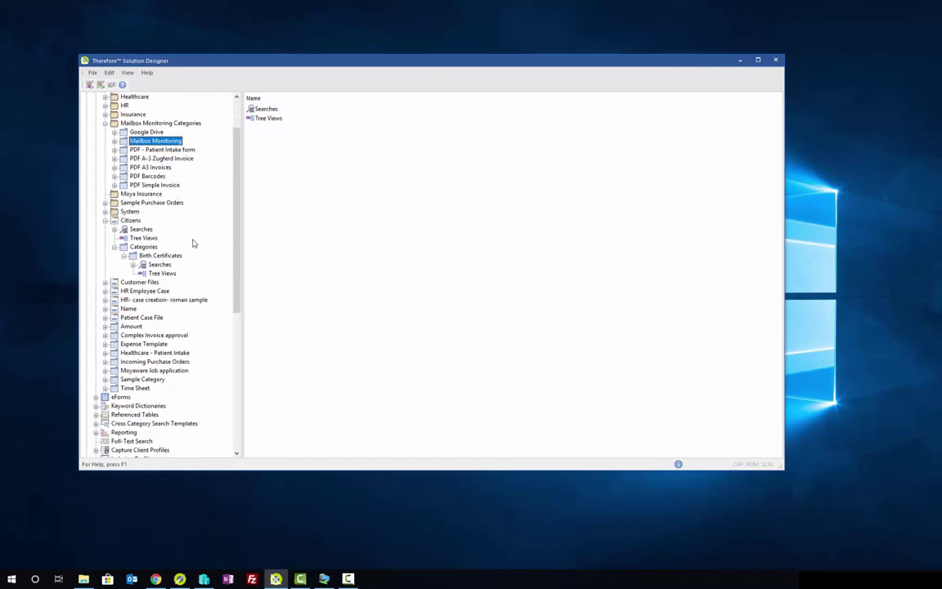
scroll(193, 243, "down", 6)
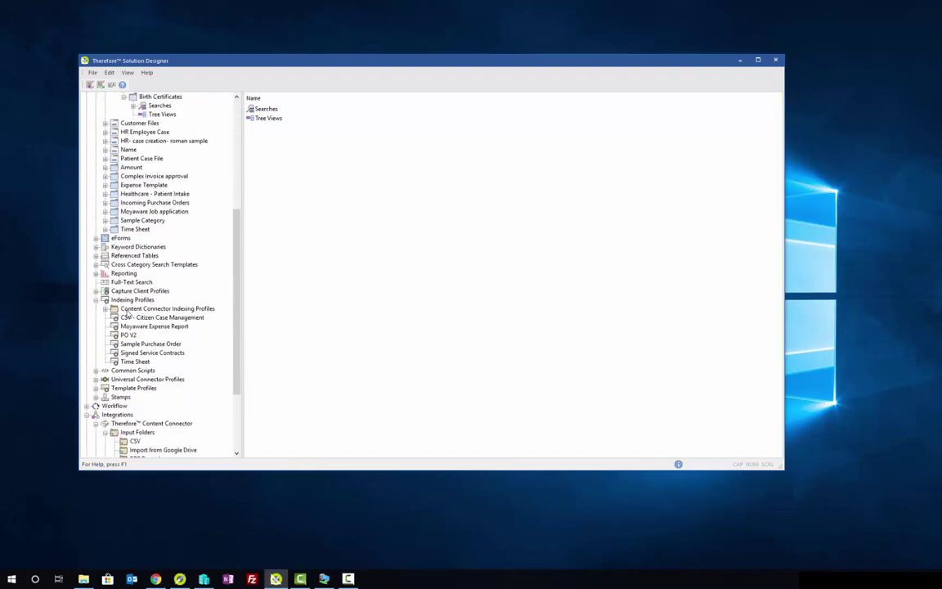
left_click(105, 309)
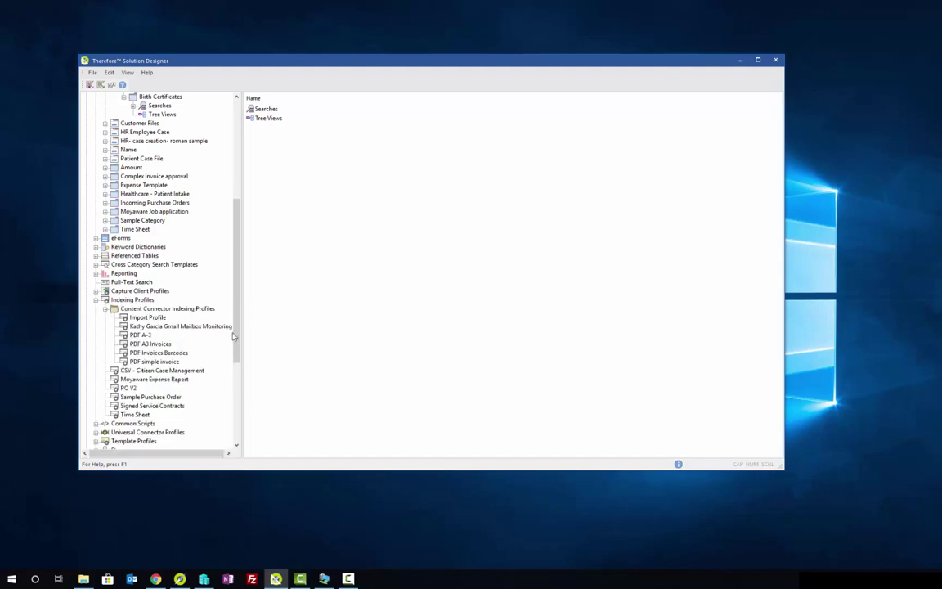
left_click(182, 327)
double_click(181, 327)
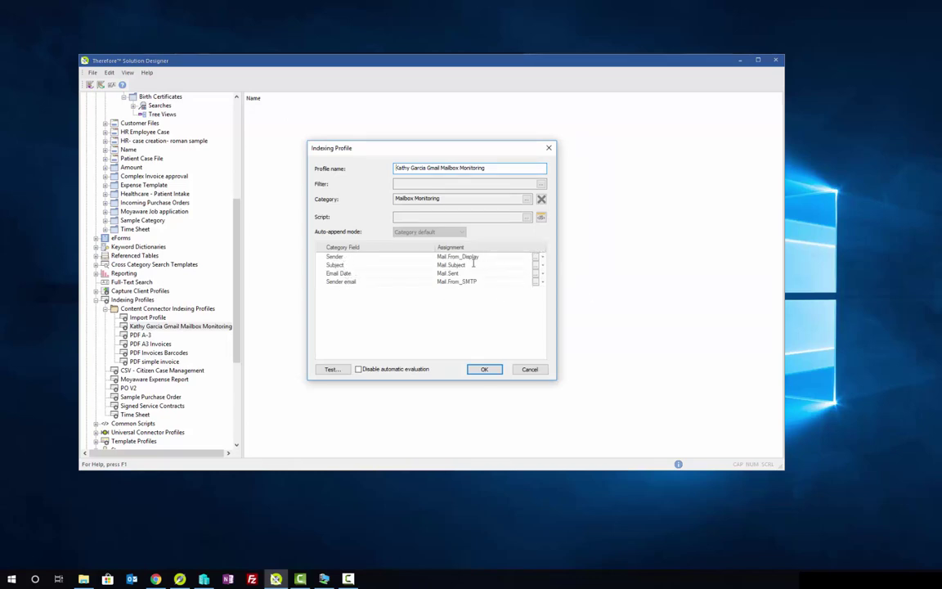
left_click(543, 256)
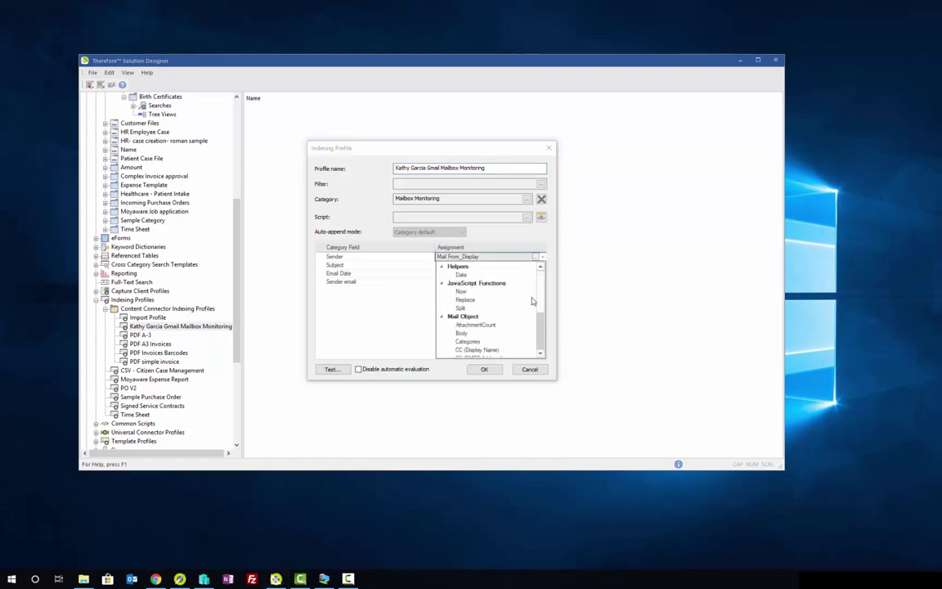
left_click(598, 351)
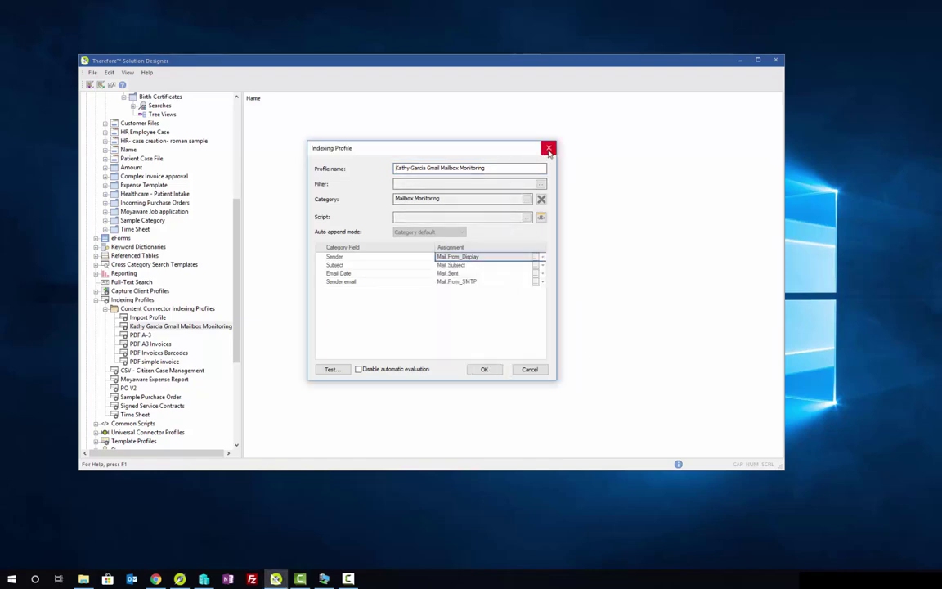
left_click(549, 148)
scroll(152, 298, "down", 3)
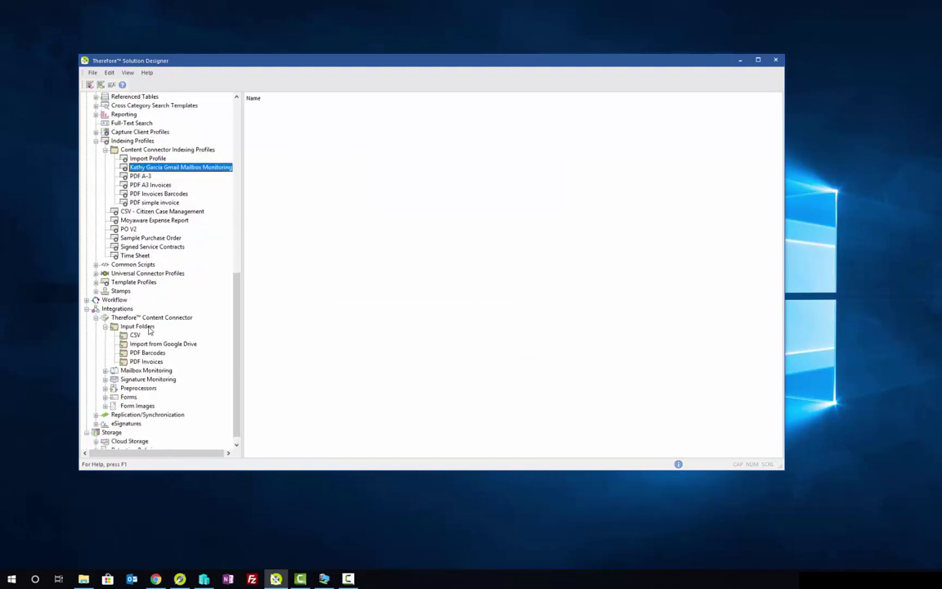
Step: Review the Therefore Corporation Gmail Mailbox IMAP4 settings and indexing profile, then confirm with OK
scroll(152, 297, "down", 3)
left_click(131, 370)
left_click(105, 370)
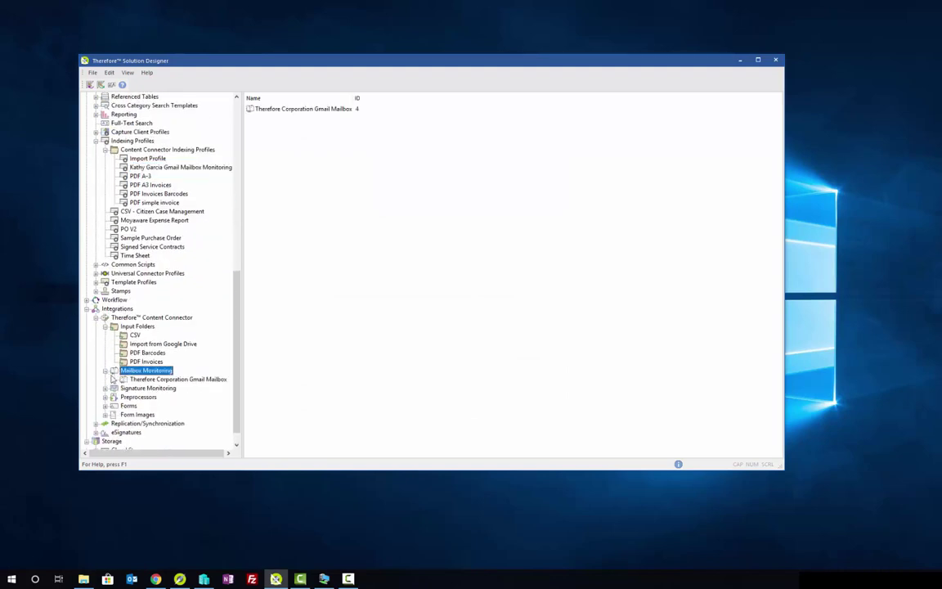
double_click(164, 378)
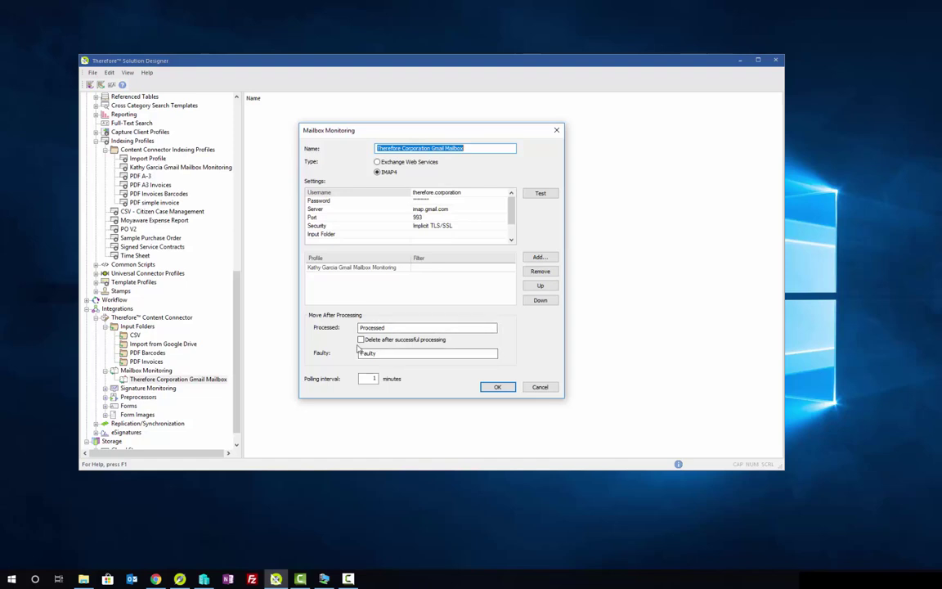
left_click(501, 389)
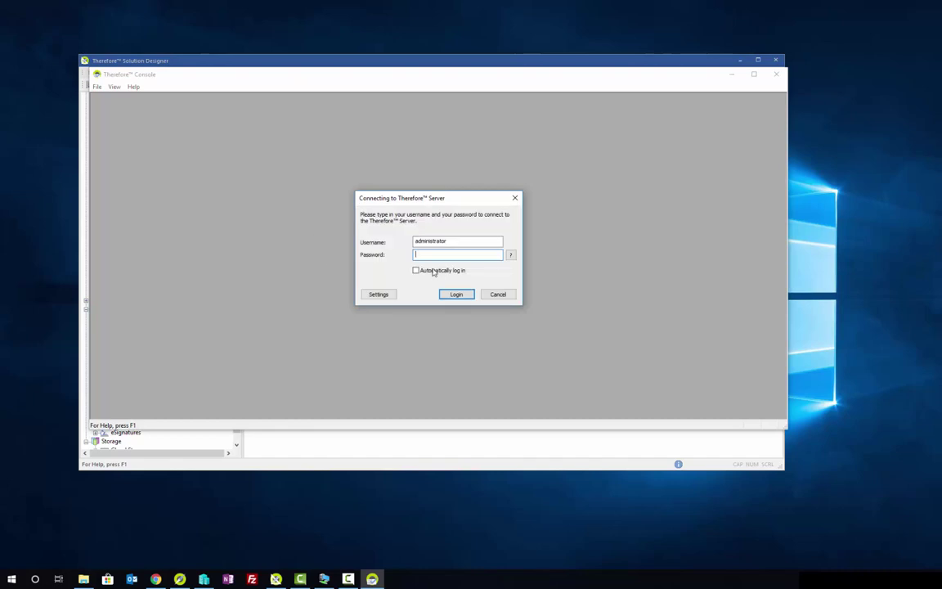
Step: Log in to Therefore Console with the server password and start the Content Connector scheduler
type("••••••••••")
key("Return")
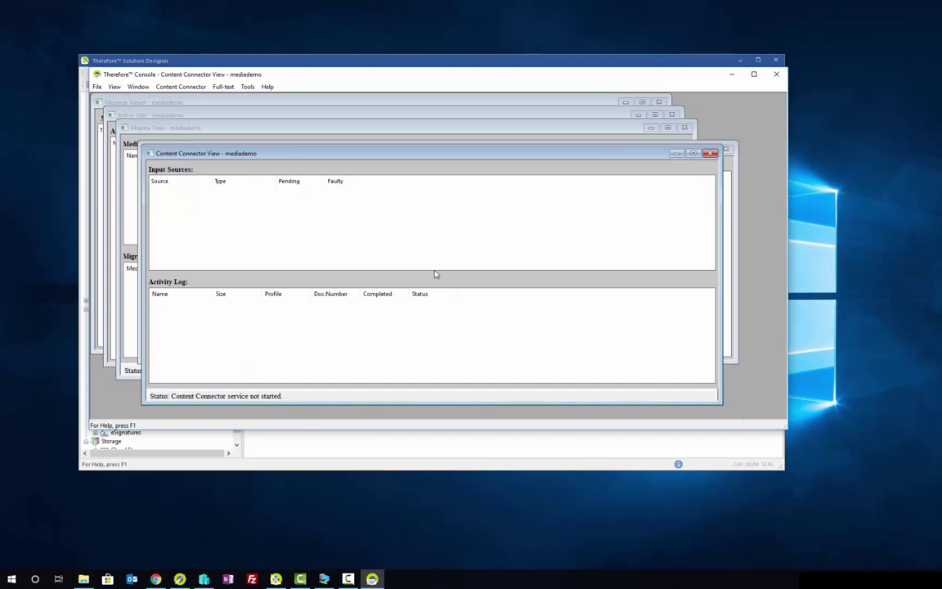
left_click(171, 87)
left_click(179, 98)
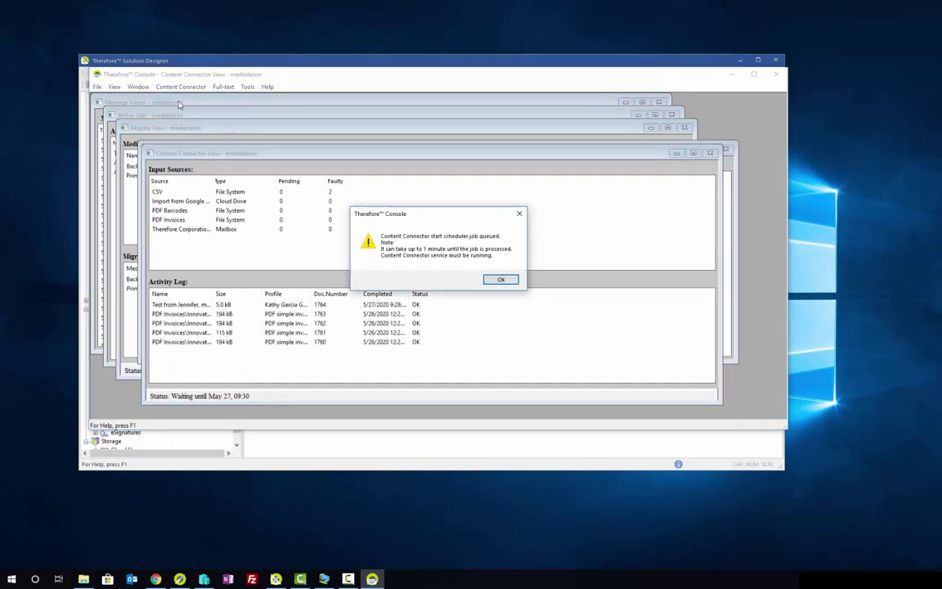
left_click(505, 279)
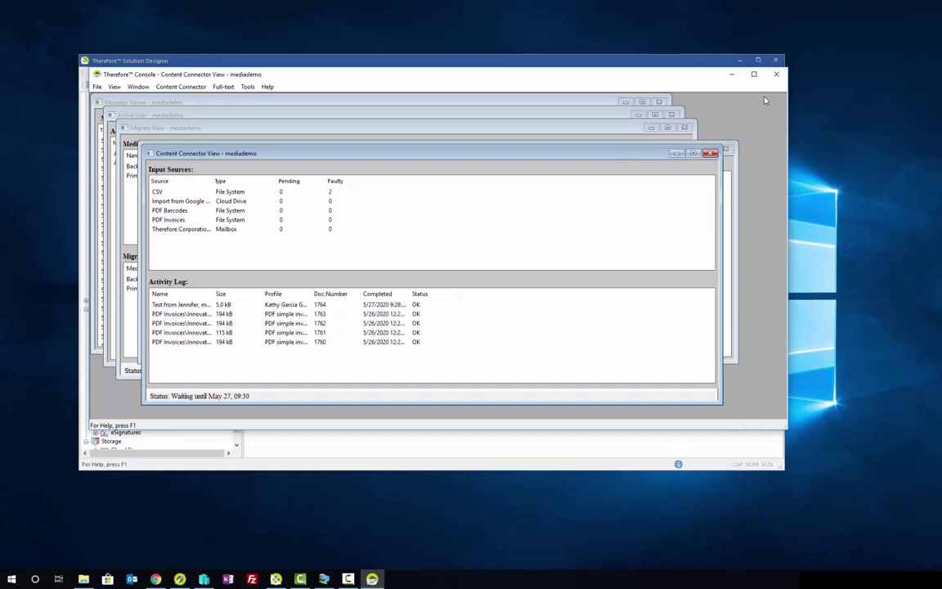
left_click(318, 60)
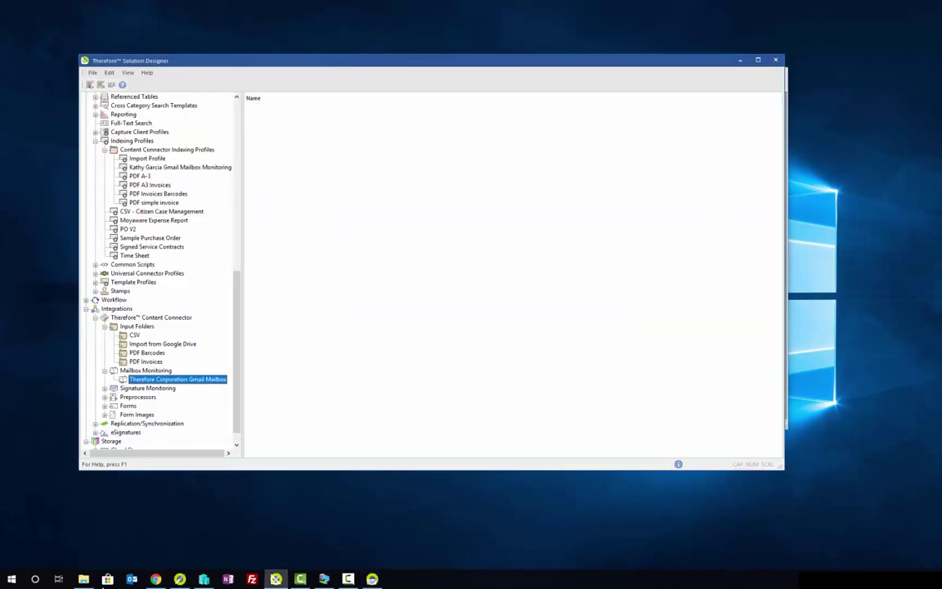
Step: Search the Mailbox Monitoring category in Navigator to list all 110 captured emails, then close the opened email
left_click(179, 579)
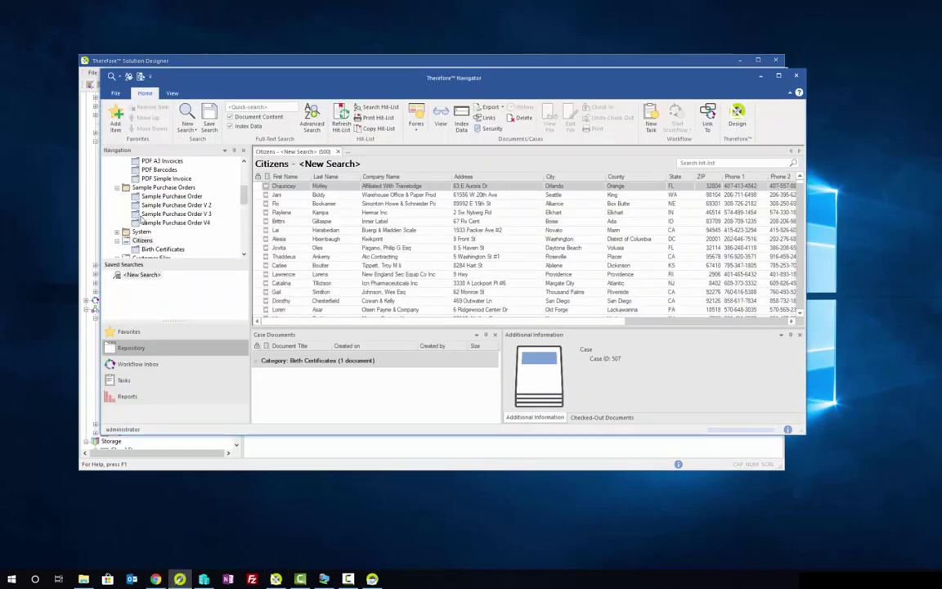
scroll(143, 217, "up", 5)
scroll(170, 200, "down", 2)
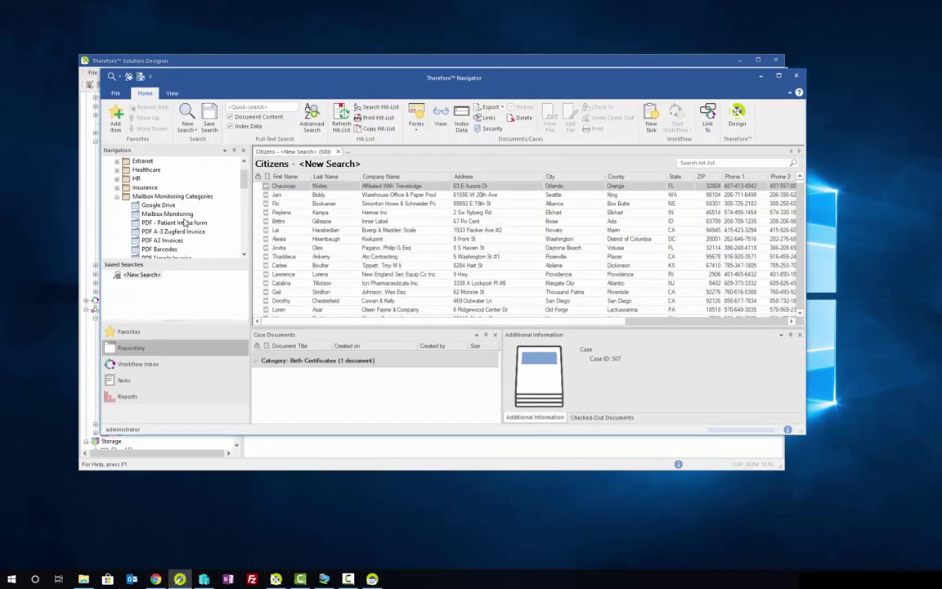
scroll(185, 223, "down", 2)
scroll(194, 224, "up", 2)
double_click(157, 204)
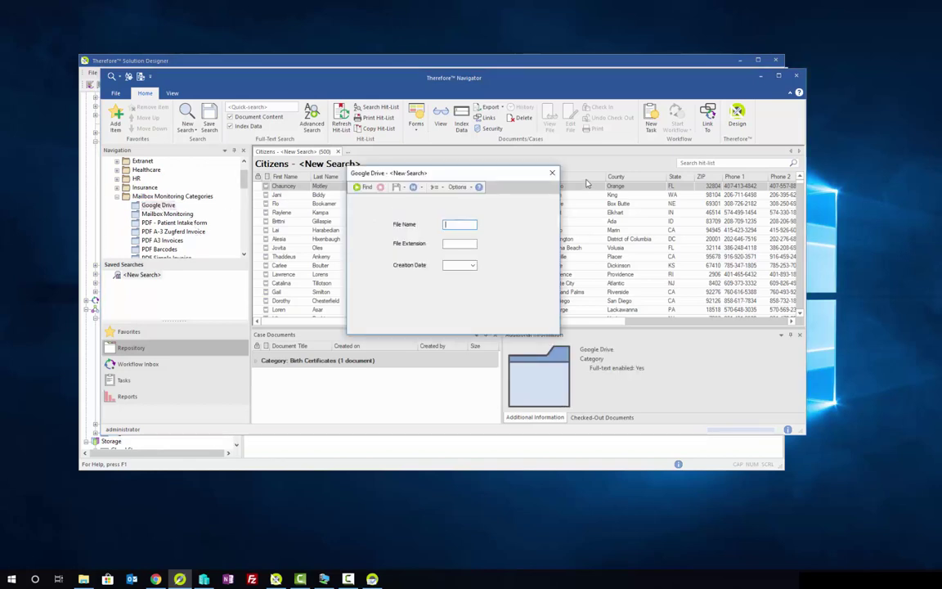
left_click(552, 173)
double_click(163, 214)
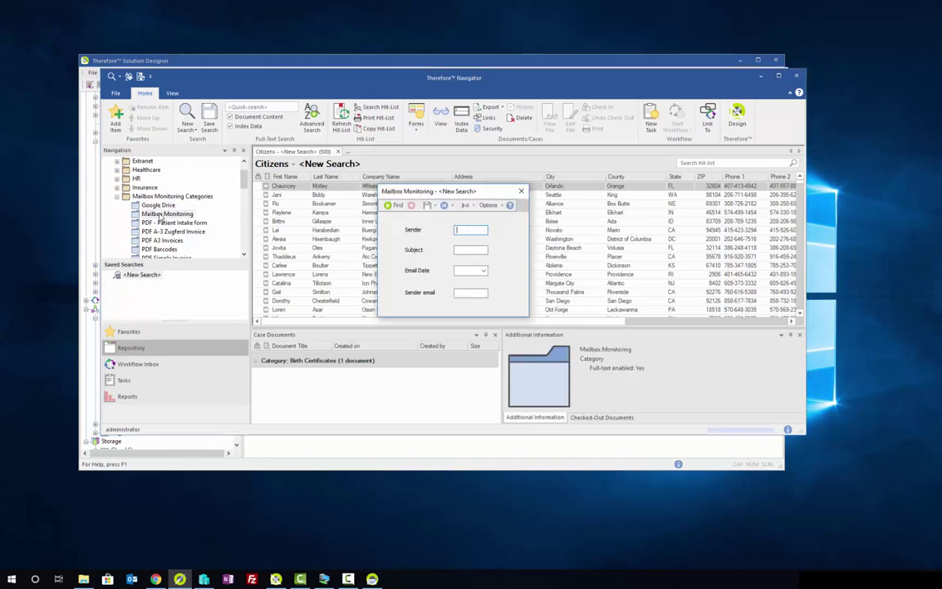
key("Return")
key("Return")
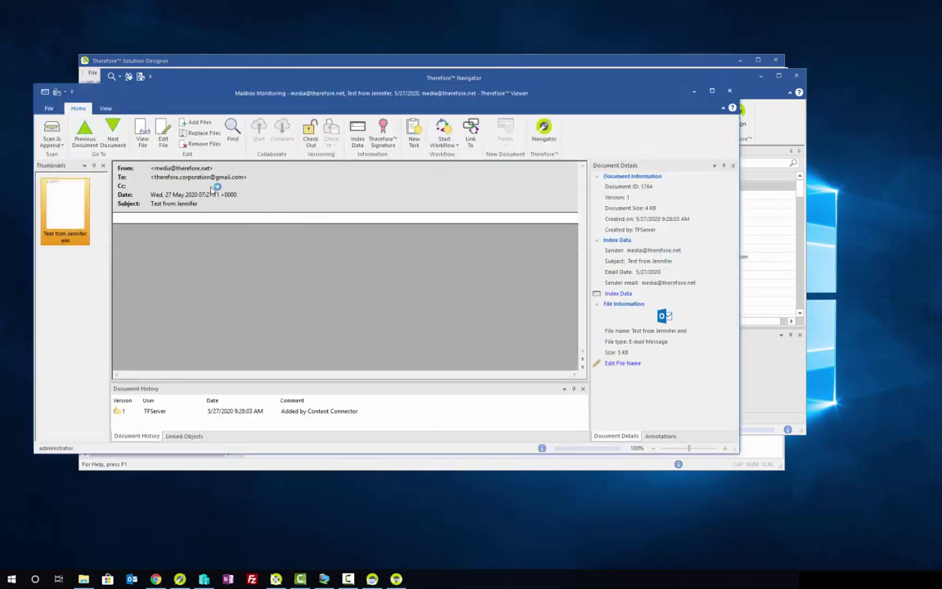
left_click(729, 90)
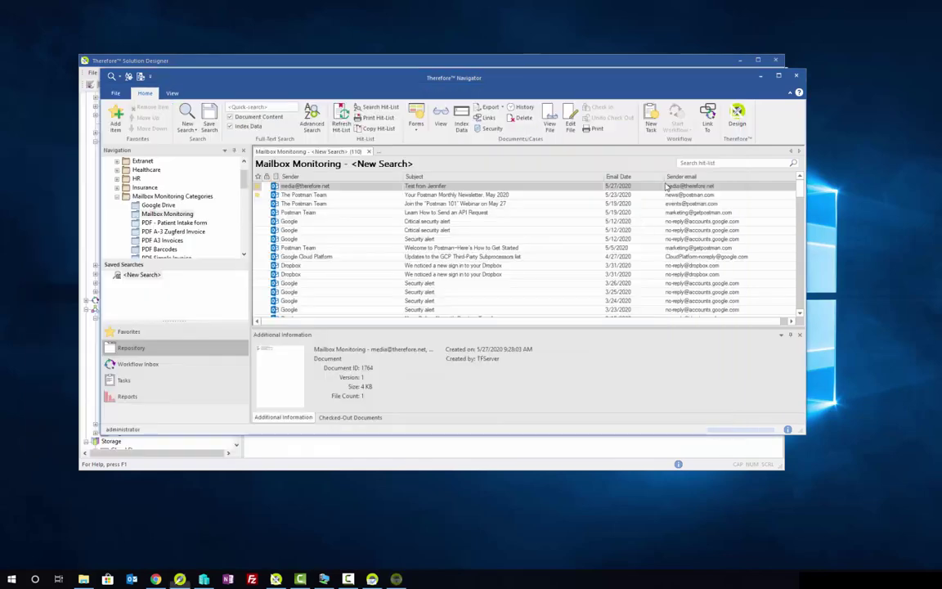
Step: Scroll the hit list back to the 2017 emails, then minimize Therefore Navigator
scroll(332, 270, "down", 10)
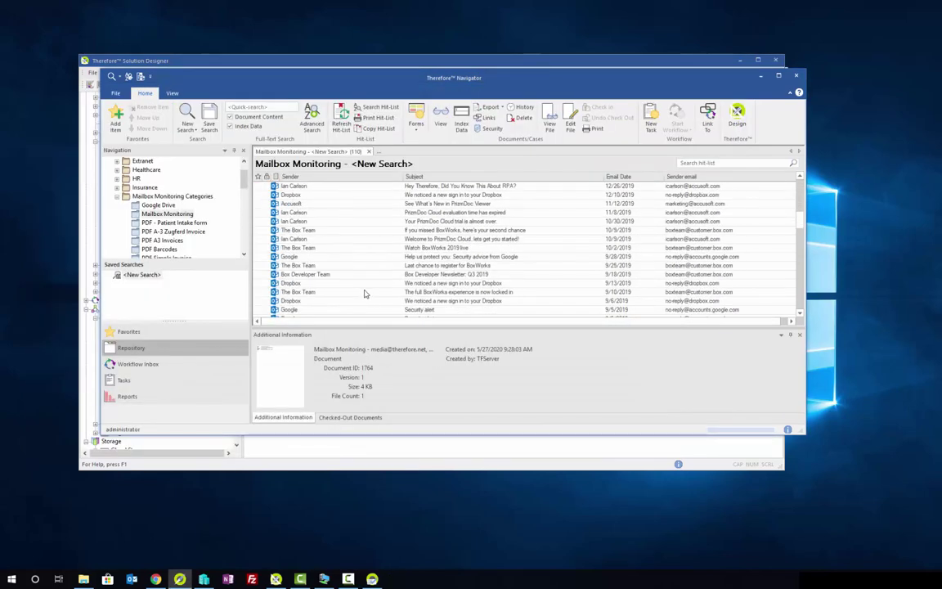
scroll(362, 302, "down", 10)
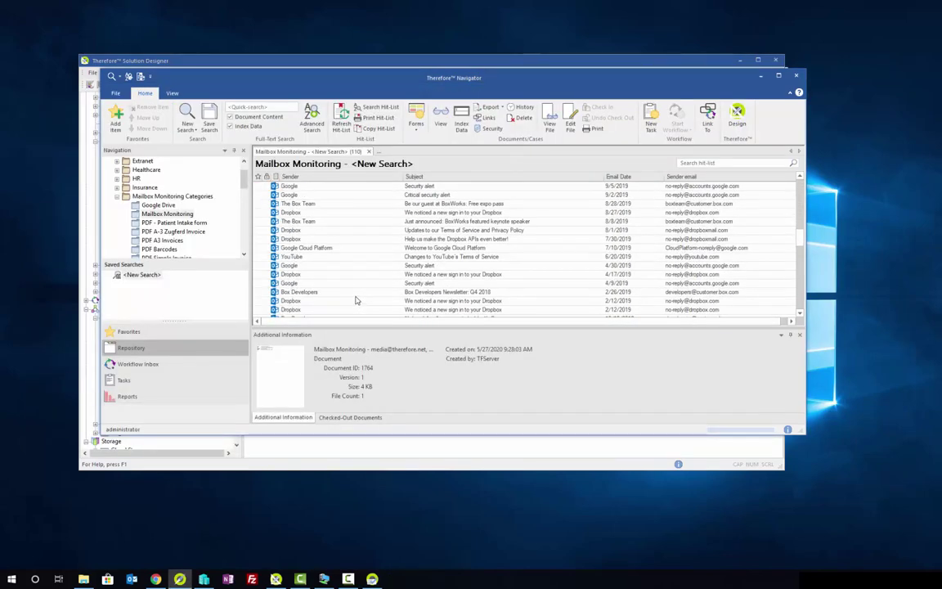
scroll(355, 301, "down", 8)
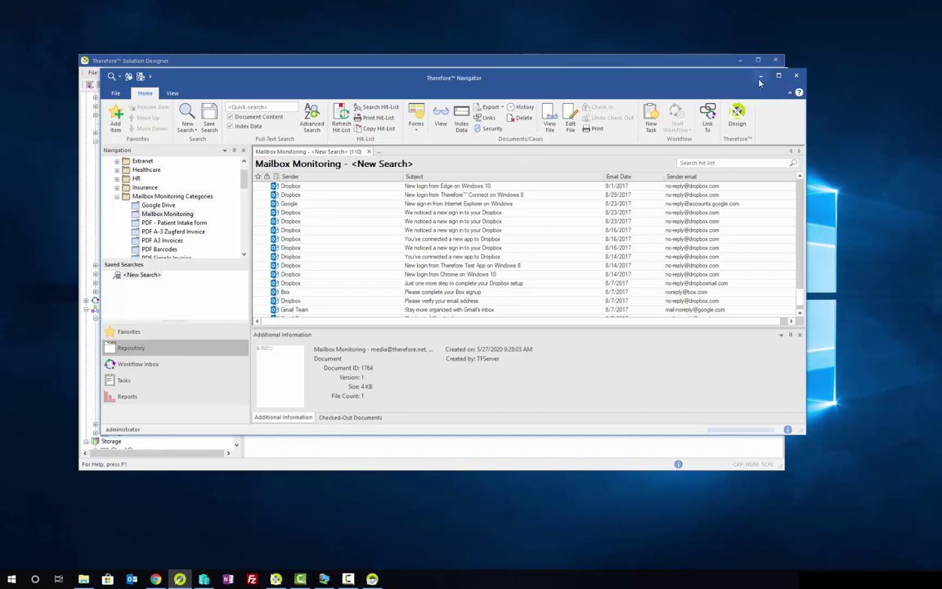
left_click(760, 76)
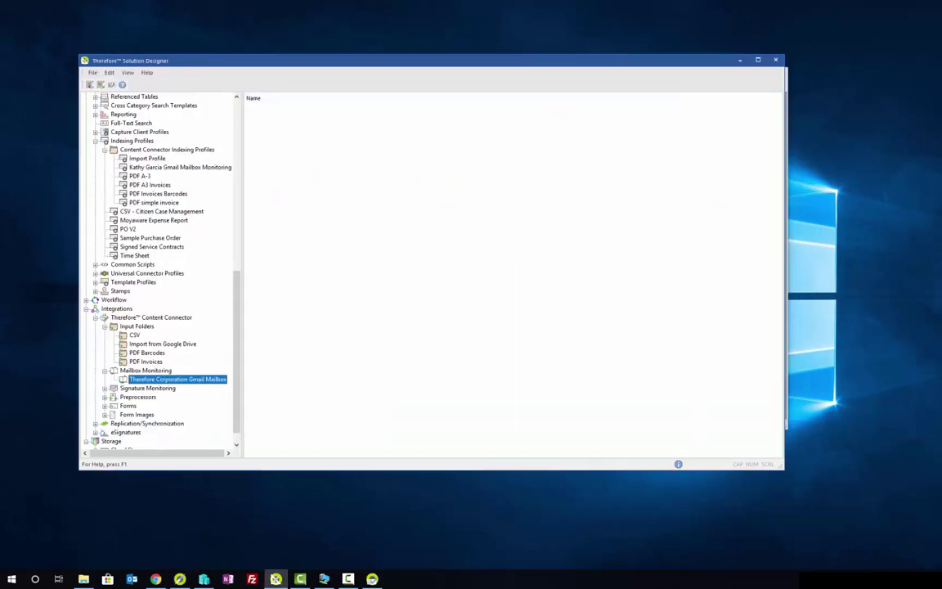
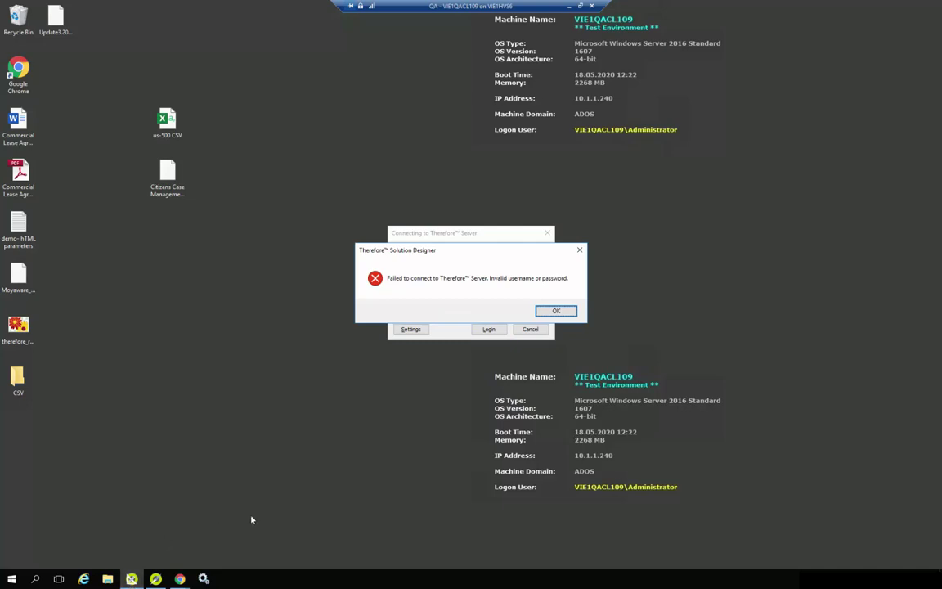
Step: Retry the failed server login with the re-entered password and list the Repository categories under Design
left_click(556, 310)
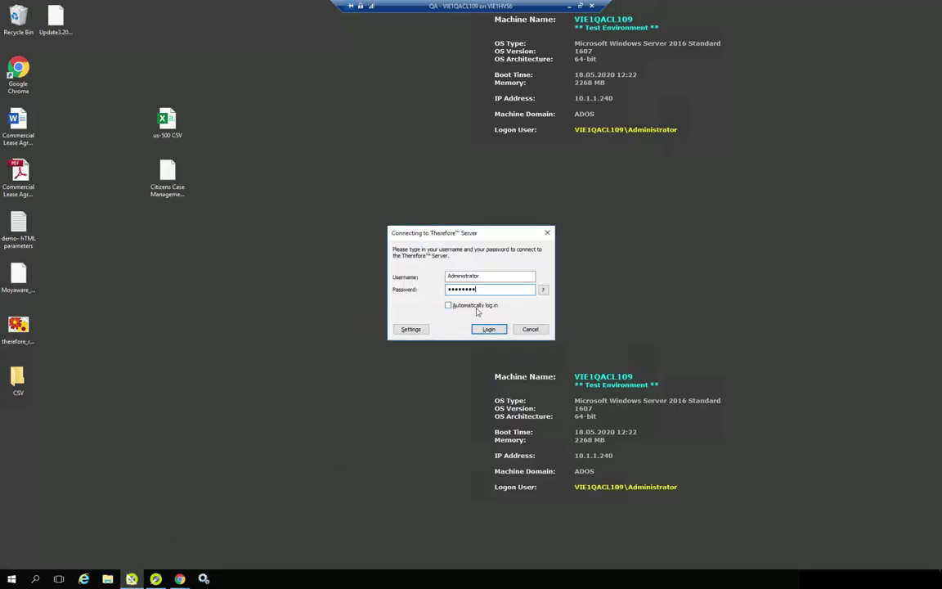
key("BackSpace")
key("BackSpace")
key("BackSpace")
key("BackSpace")
key("BackSpace")
key("BackSpace")
key("BackSpace")
key("Return")
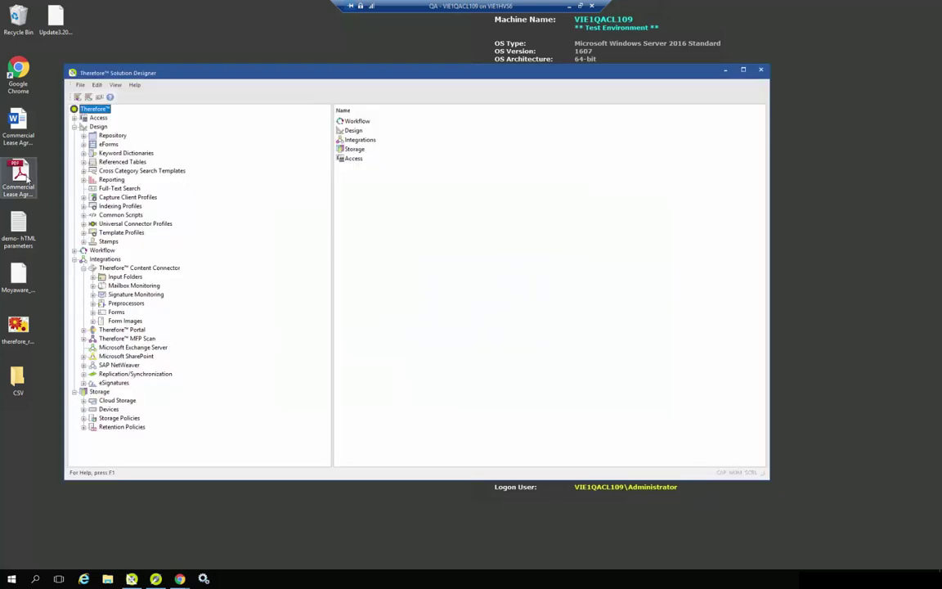
left_click(83, 135)
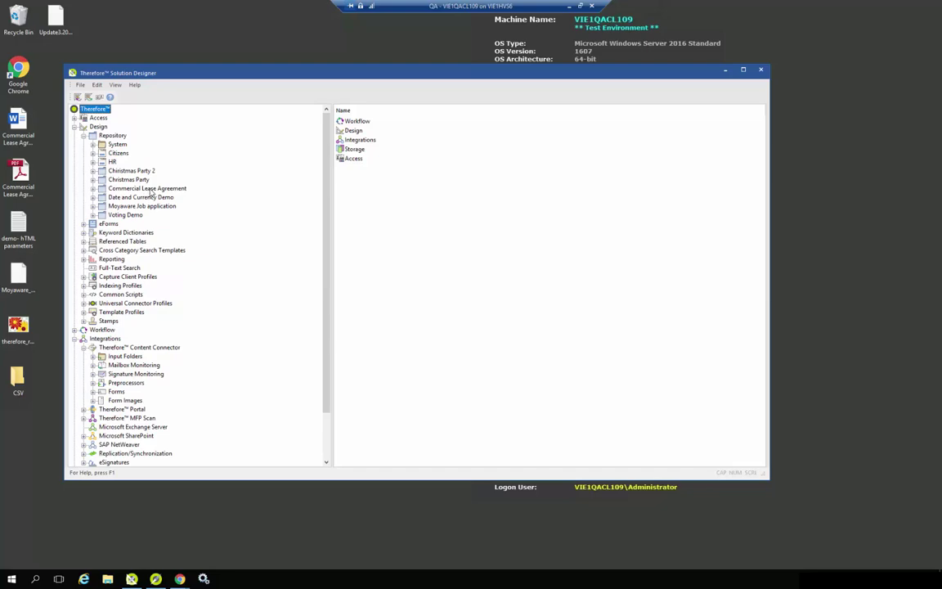
double_click(18, 172)
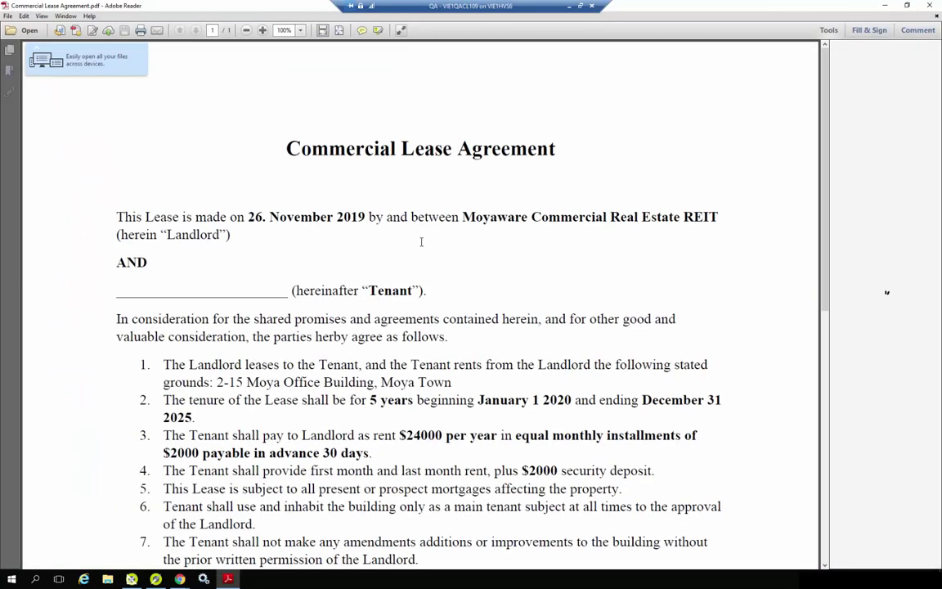
scroll(364, 219, "down", 10)
scroll(365, 219, "up", 8)
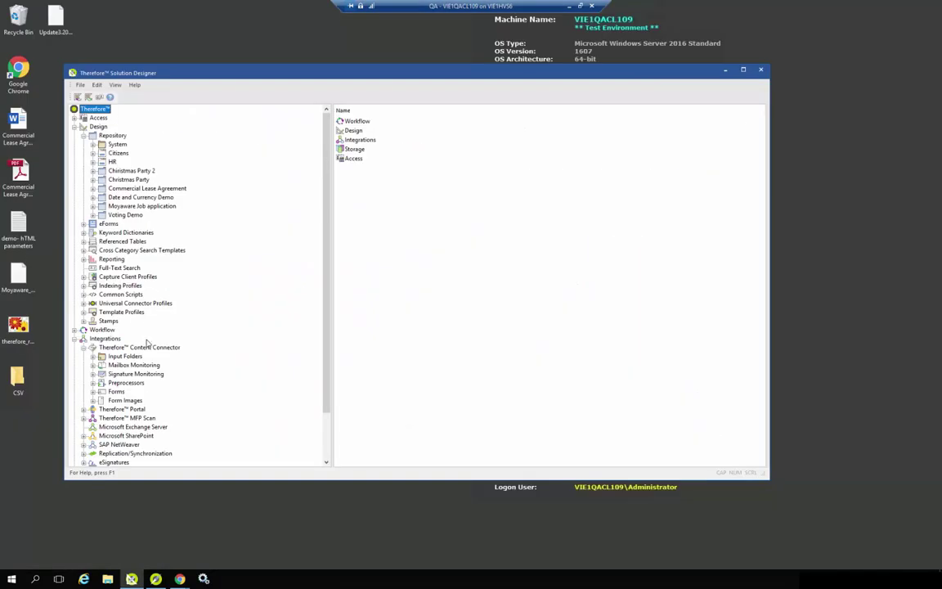
Step: Review the SimpleSign indexing profile assigning Helpers.CurrentDate() to Date Contract Signed, then close it unchanged
left_click(84, 286)
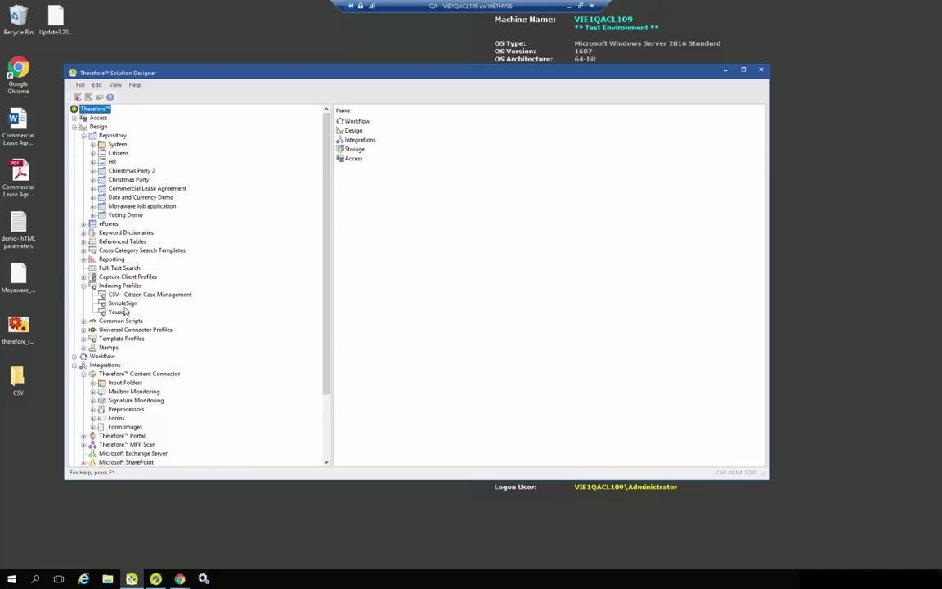
double_click(122, 305)
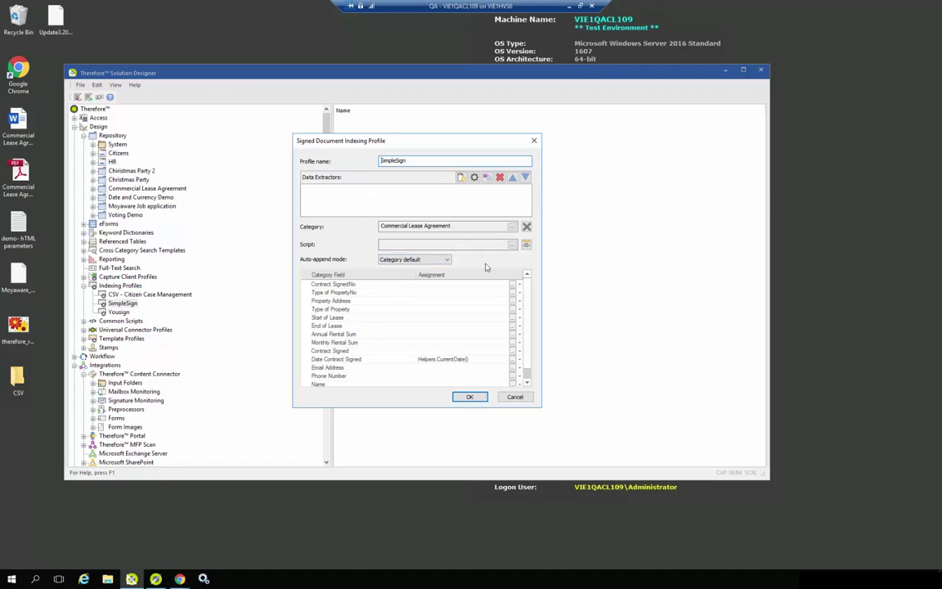
scroll(458, 311, "down", 1)
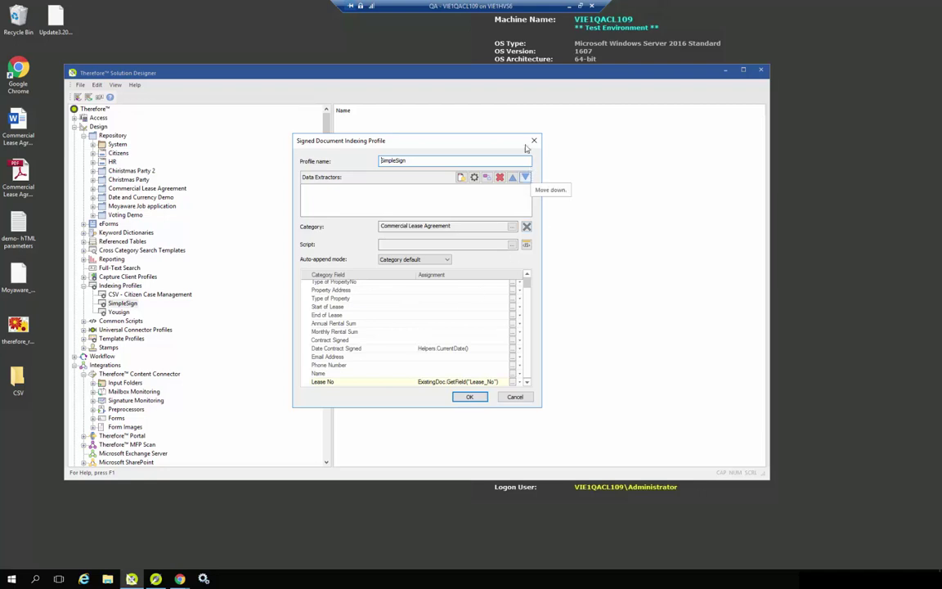
left_click(533, 141)
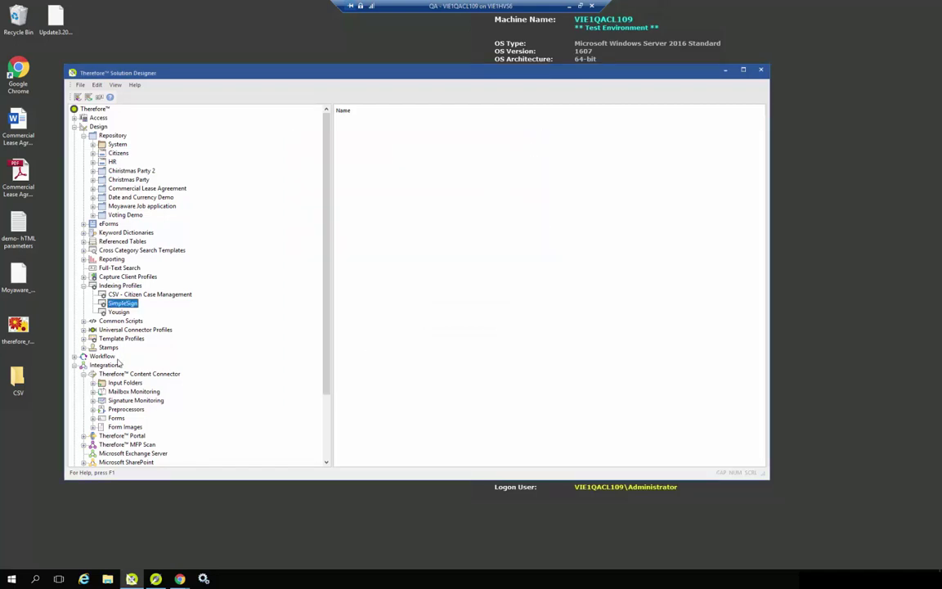
Step: Inspect the SimpleSign entry under Input Folders > Signature Monitoring and close it
scroll(147, 366, "down", 1)
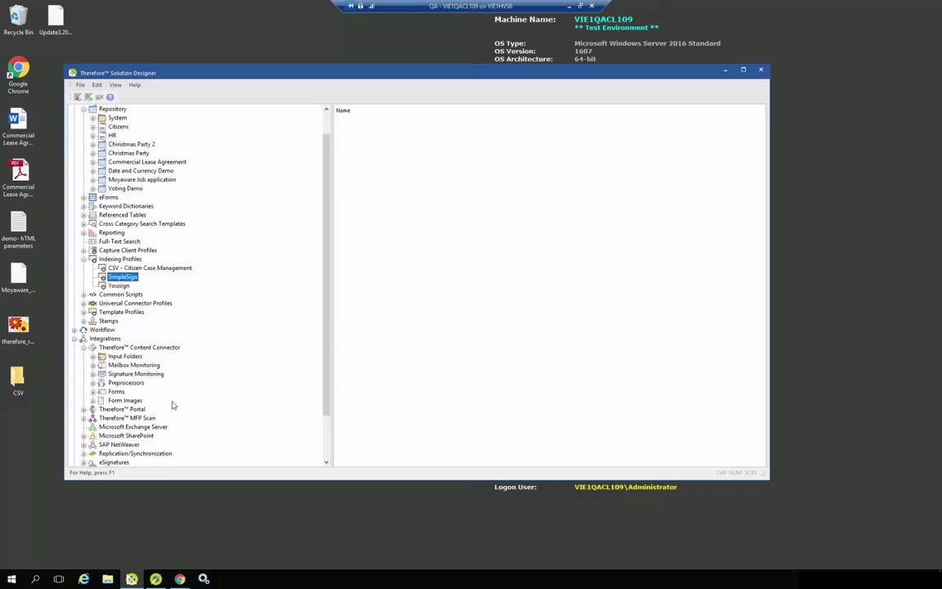
left_click(94, 358)
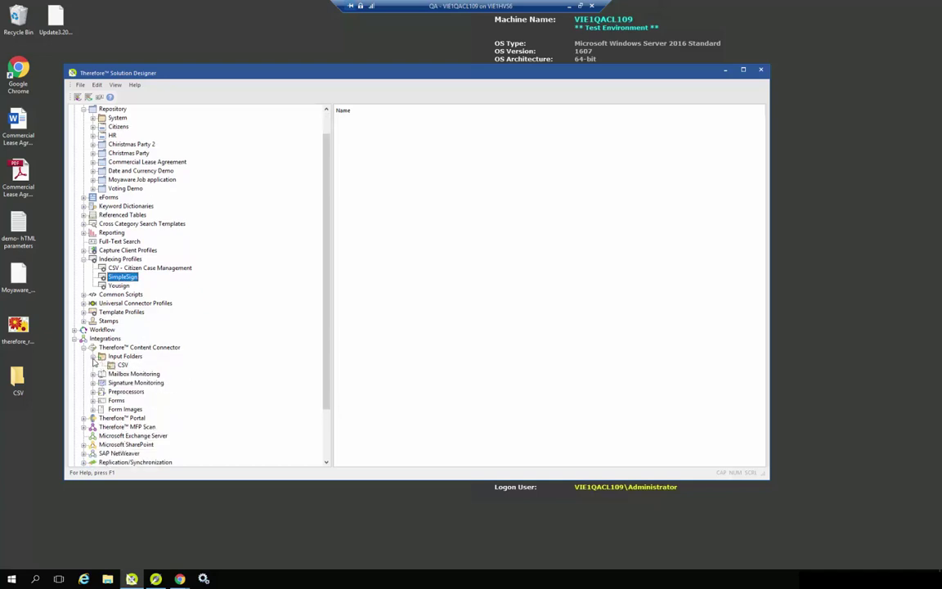
left_click(93, 383)
double_click(131, 392)
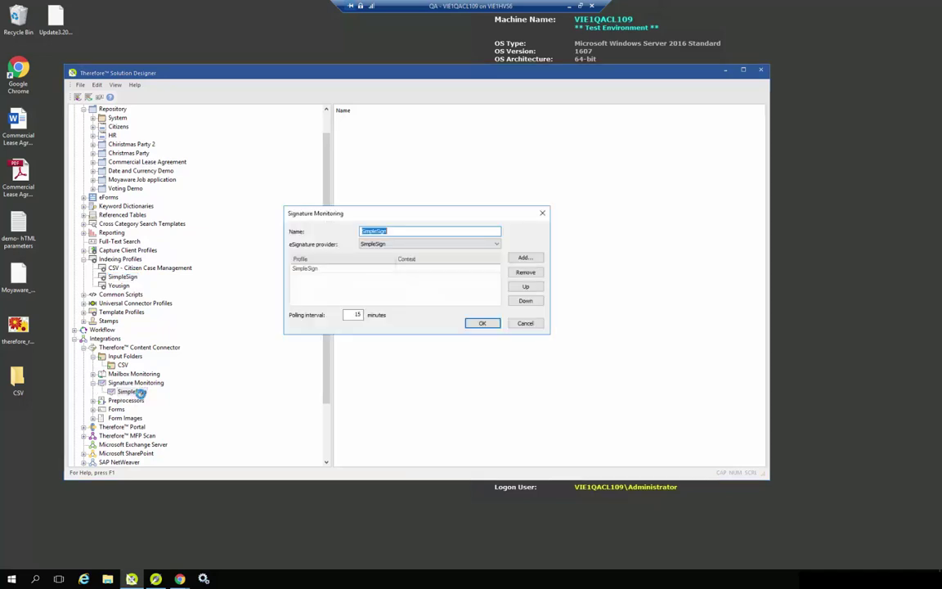
left_click(542, 212)
scroll(189, 335, "down", 3)
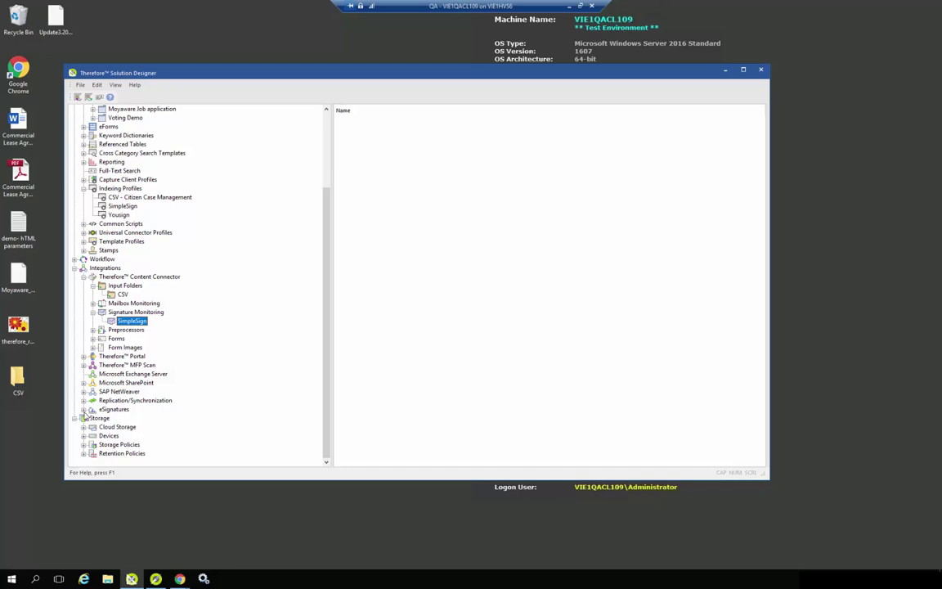
left_click(83, 409)
double_click(119, 418)
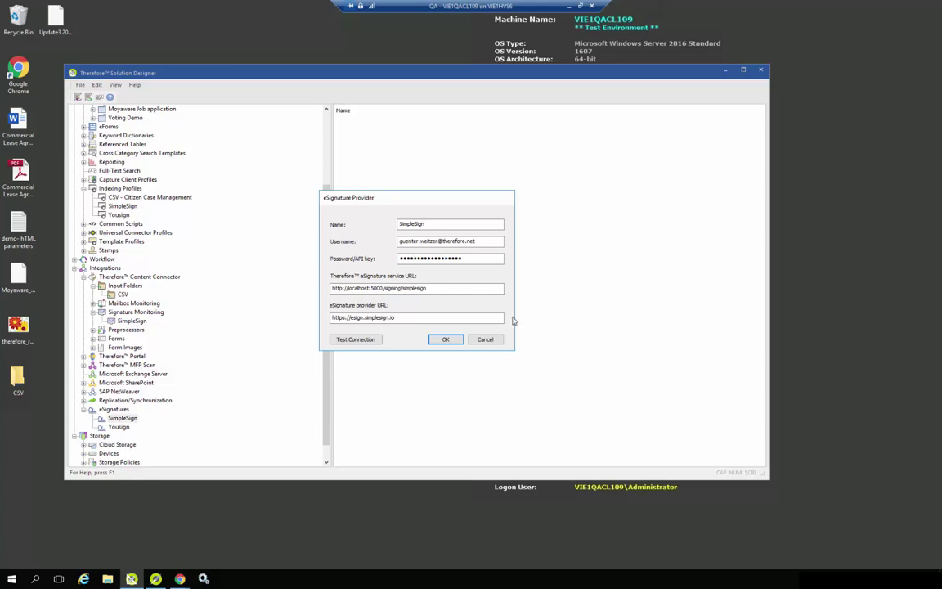
left_click(485, 340)
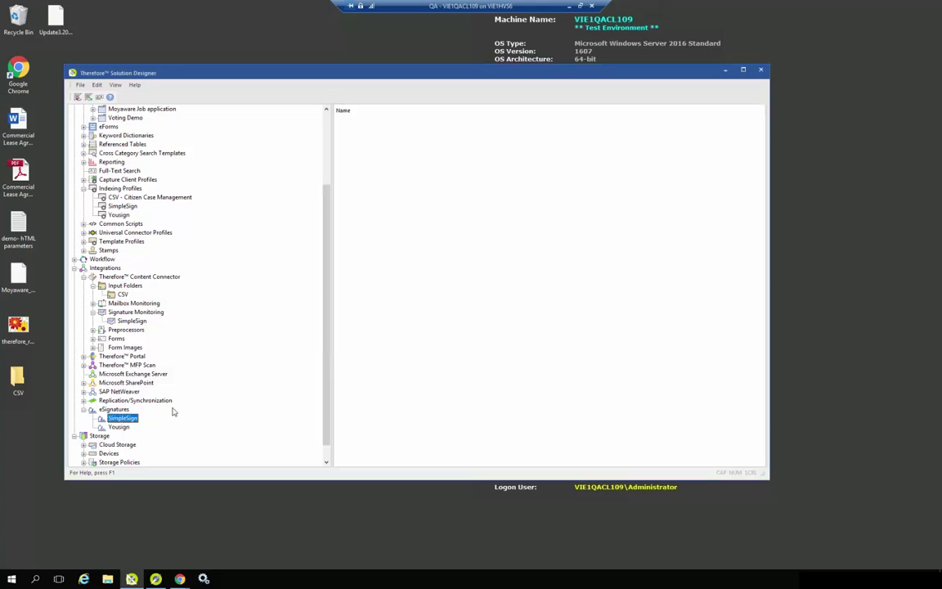
scroll(173, 408, "up", 4)
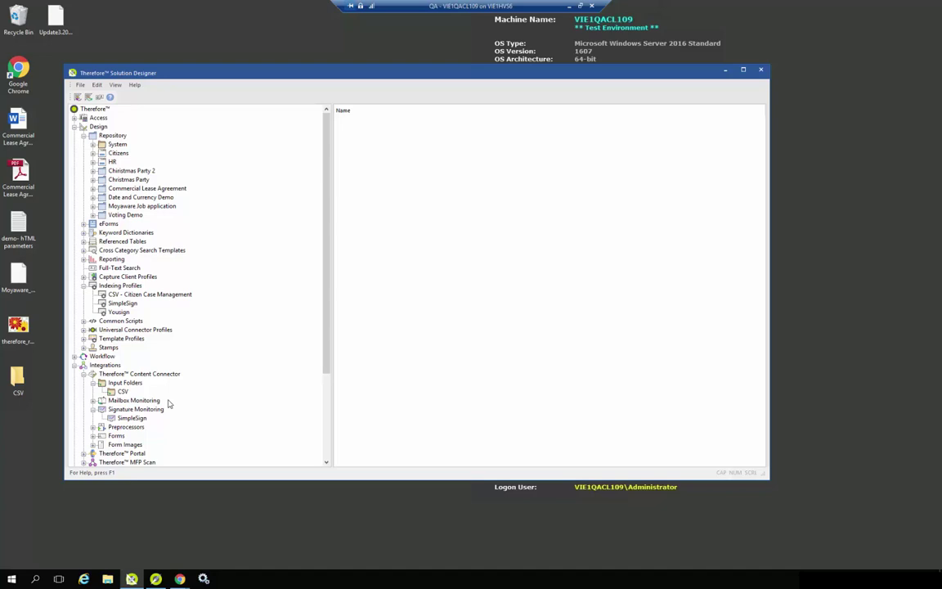
Step: Open the Lease Signing workflow diagram from the Workflow branch
scroll(167, 401, "down", 4)
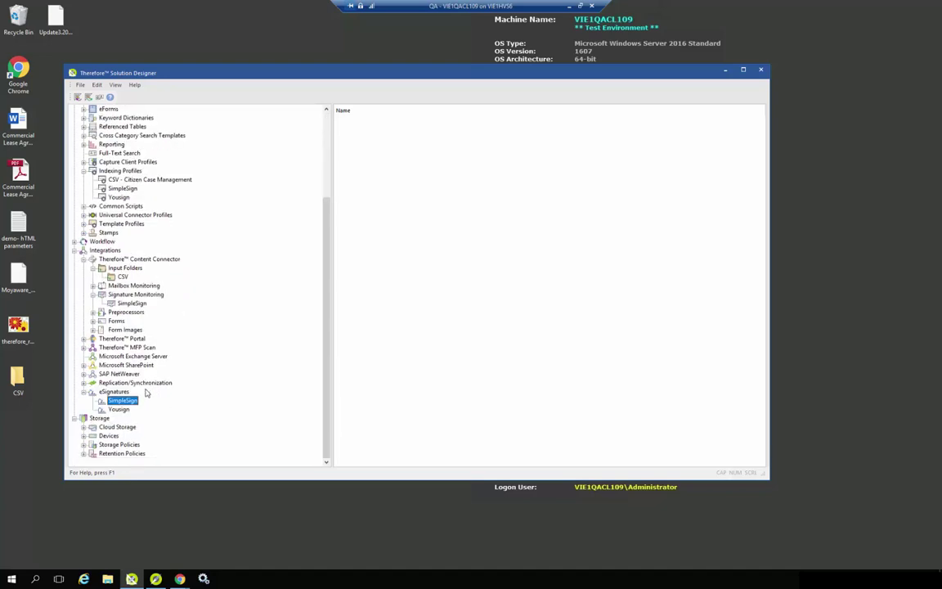
scroll(167, 391, "up", 2)
scroll(167, 391, "up", 2)
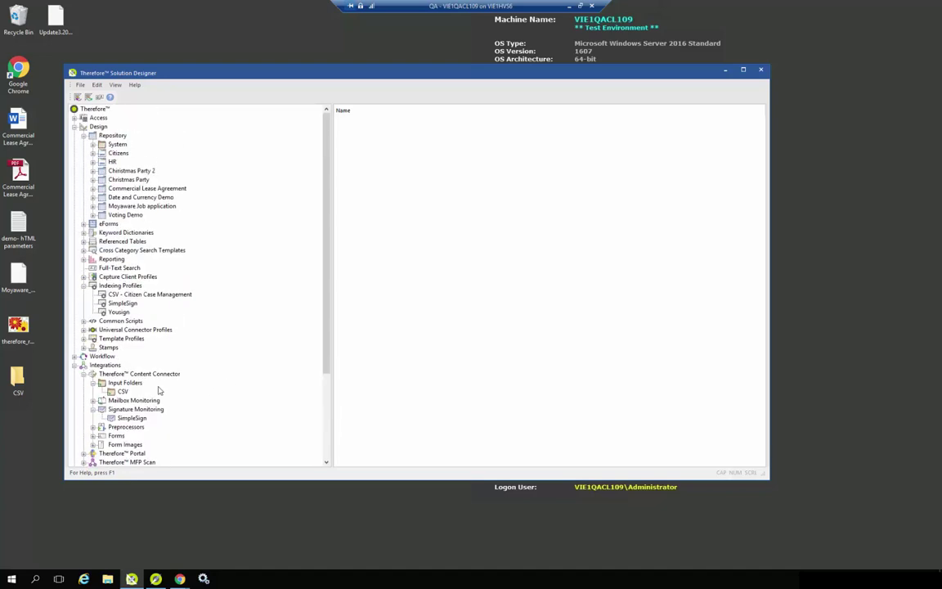
left_click(74, 356)
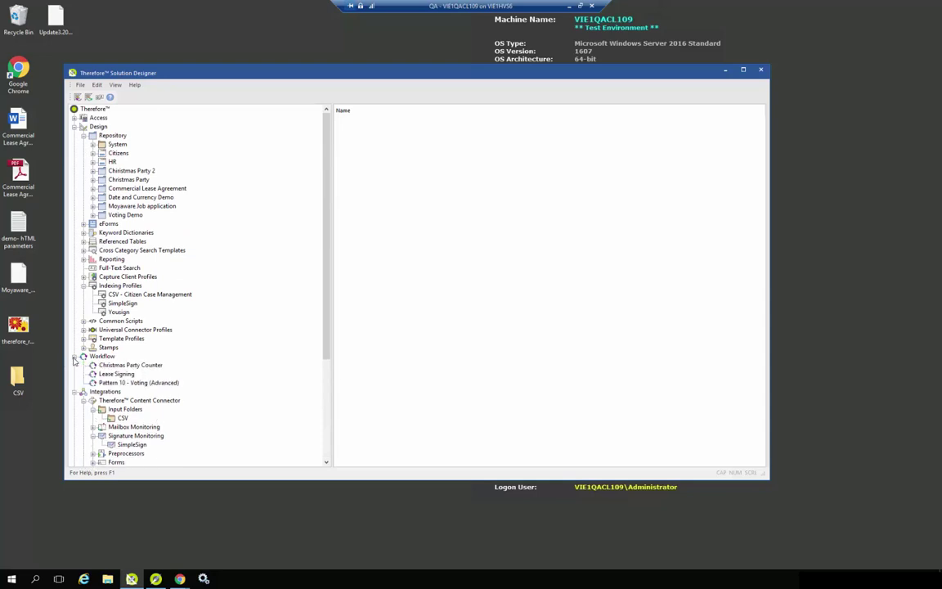
left_click(116, 374)
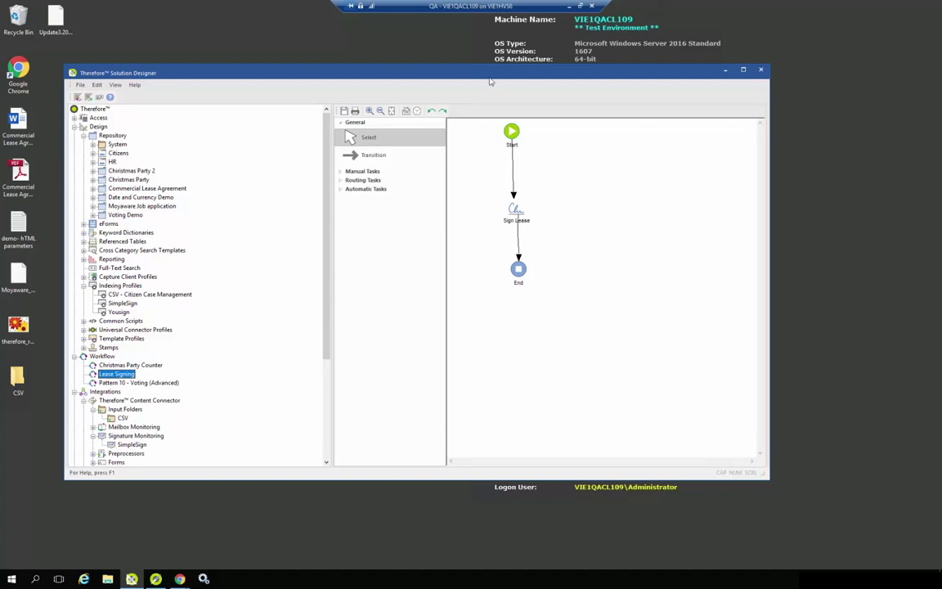
Step: Review the Sign Lease task's SimpleSign Send for Signing settings, leave them unchanged, and close the designer
mouse_move(508, 137)
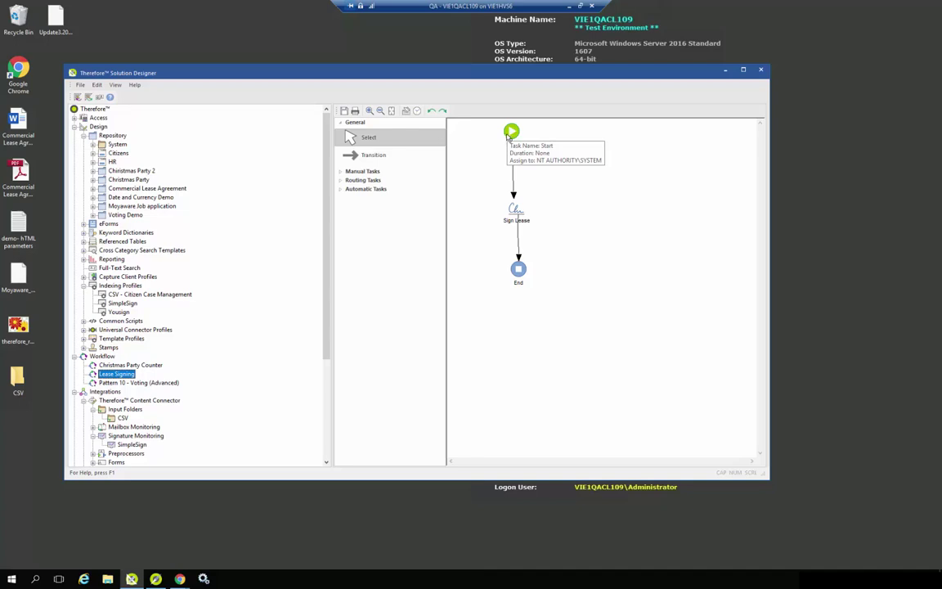
double_click(514, 215)
left_click(513, 222)
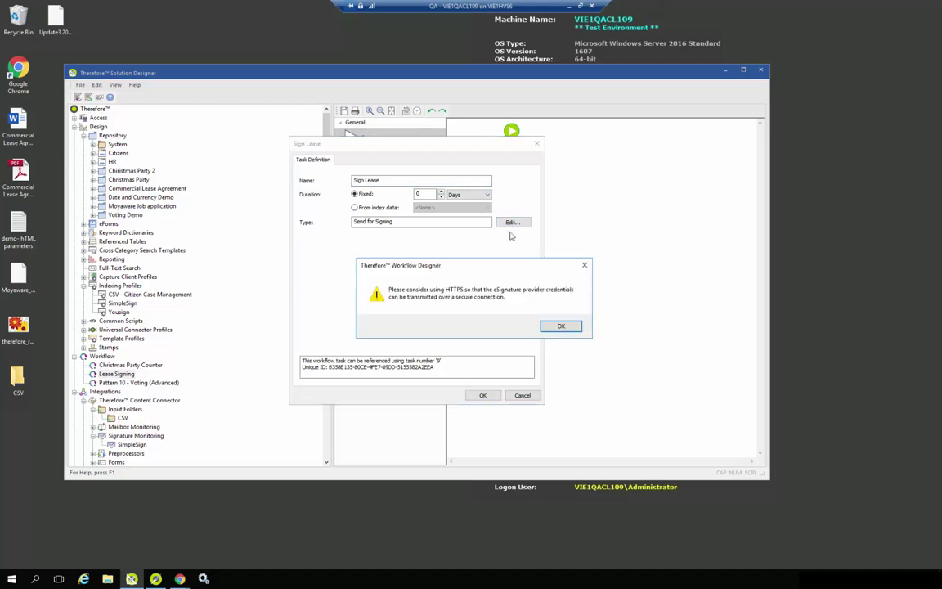
left_click(561, 325)
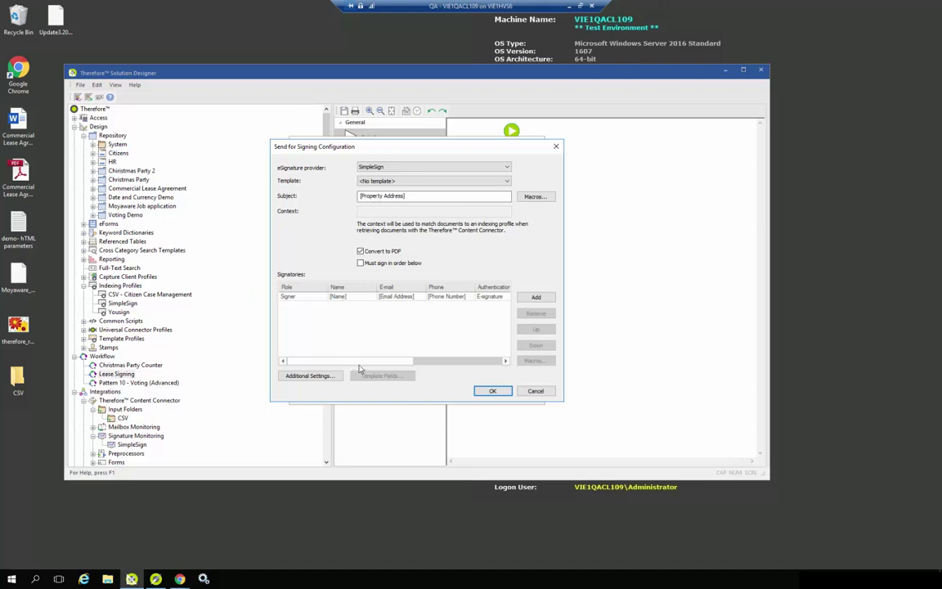
left_click_drag(423, 361, 504, 365)
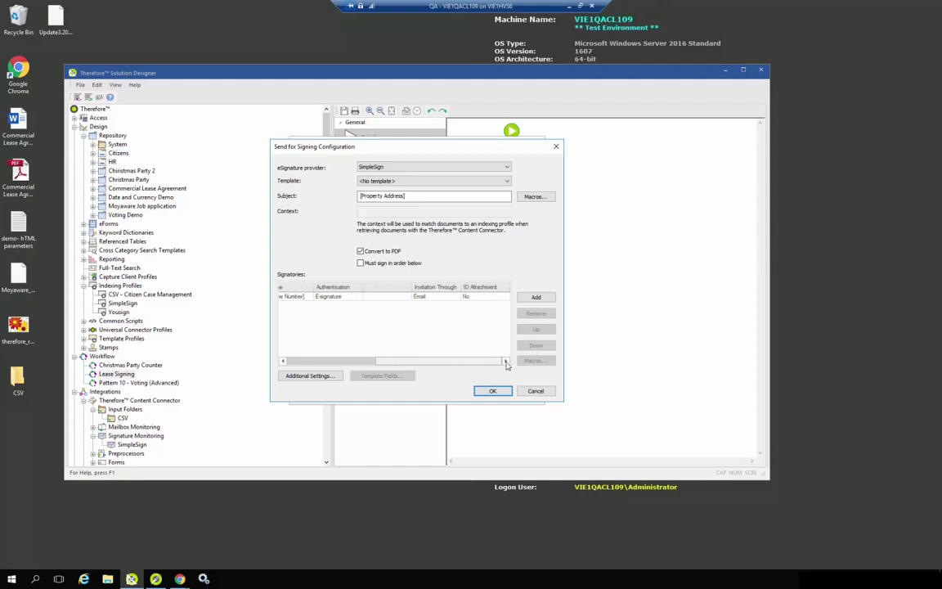
scroll(460, 330, "left", 5)
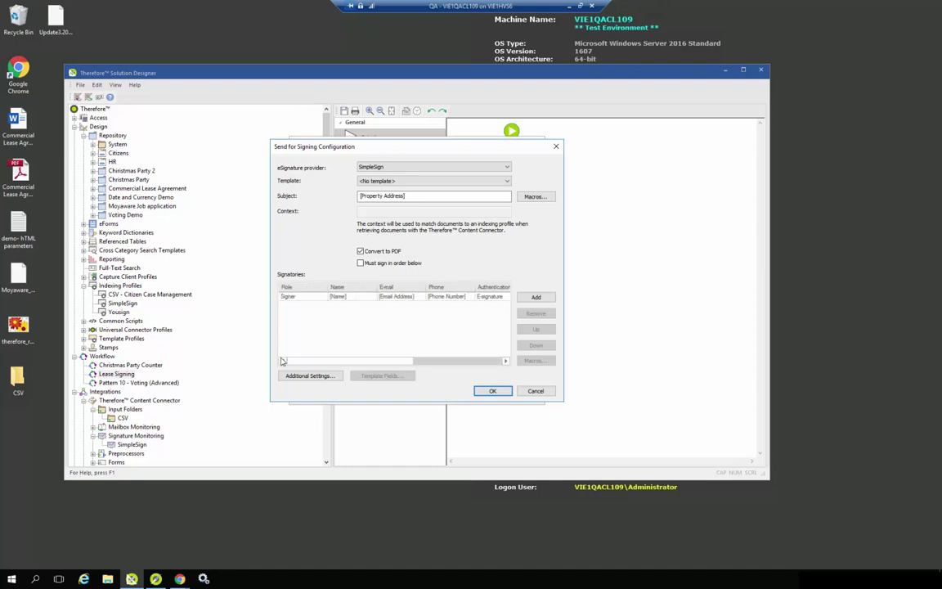
left_click(494, 392)
left_click(483, 398)
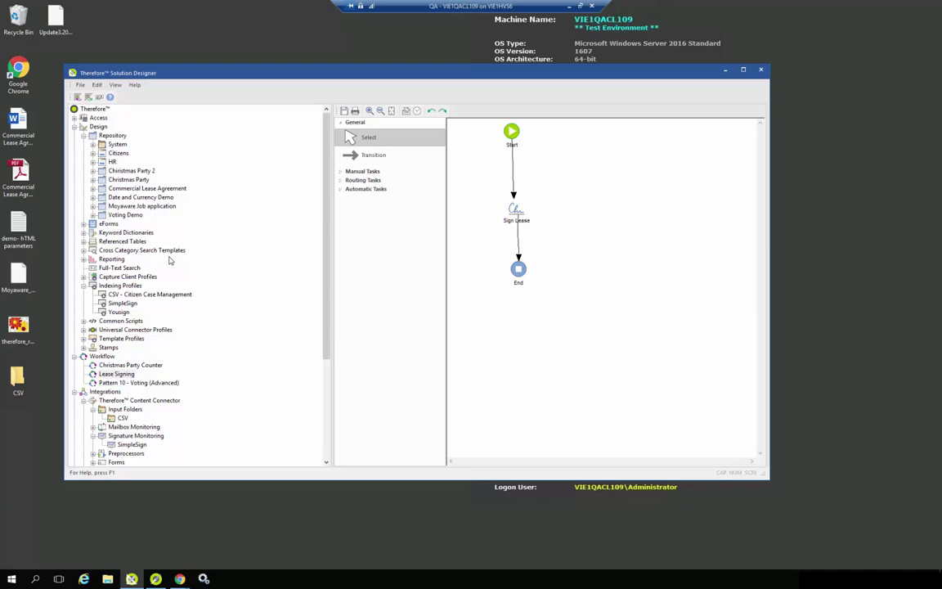
left_click(761, 70)
left_click(419, 298)
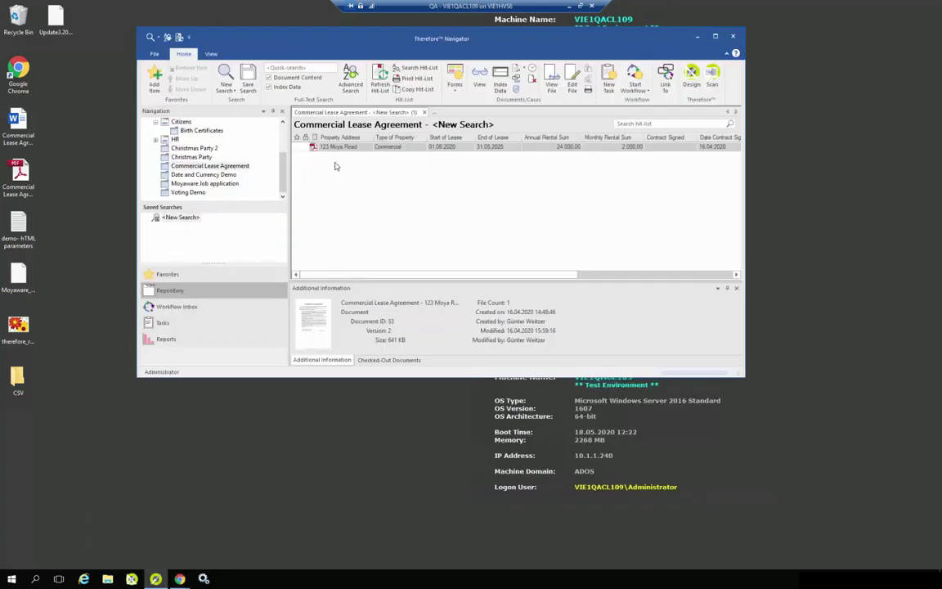
double_click(351, 147)
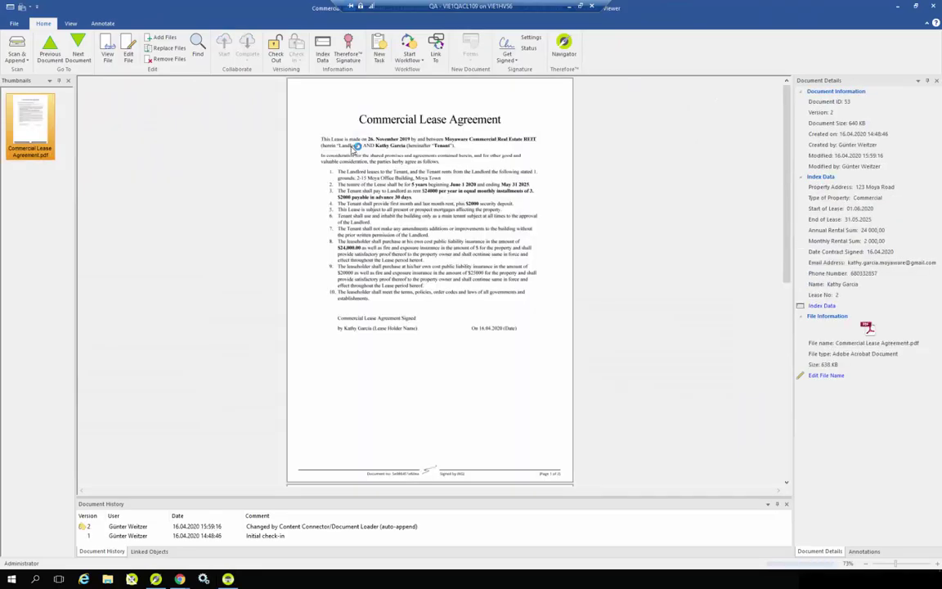
scroll(374, 222, "down", 3)
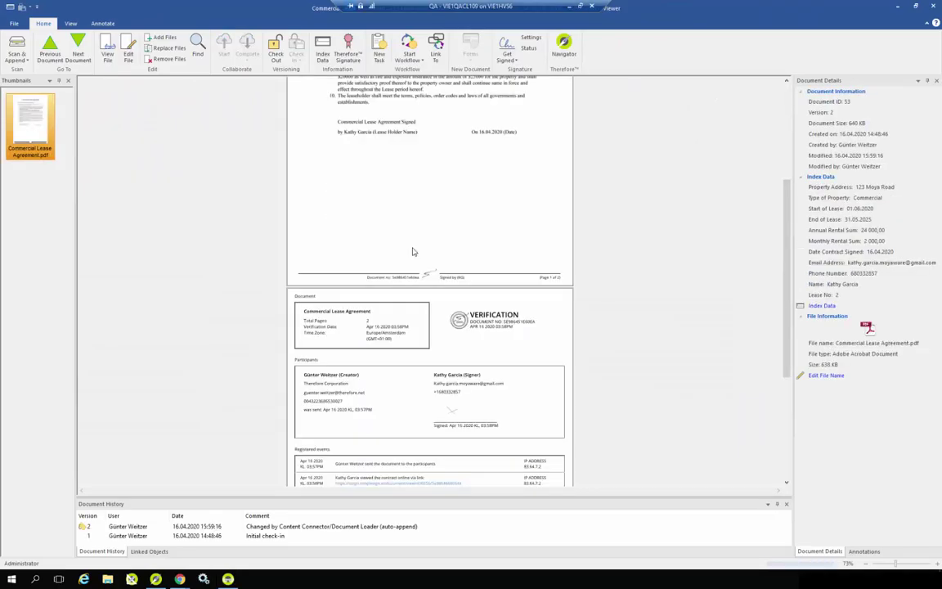
scroll(399, 262, "down", 2)
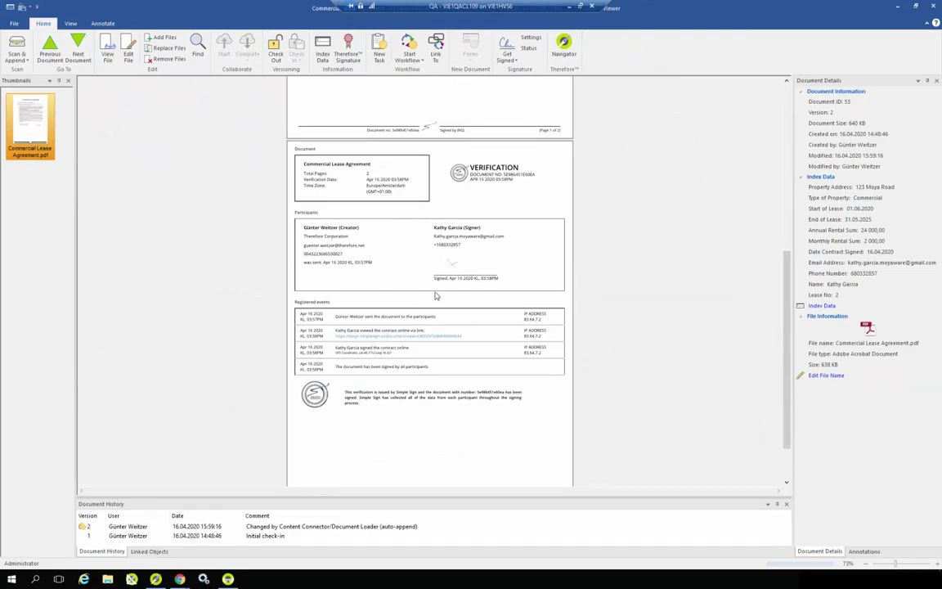
scroll(313, 319, "down", 1)
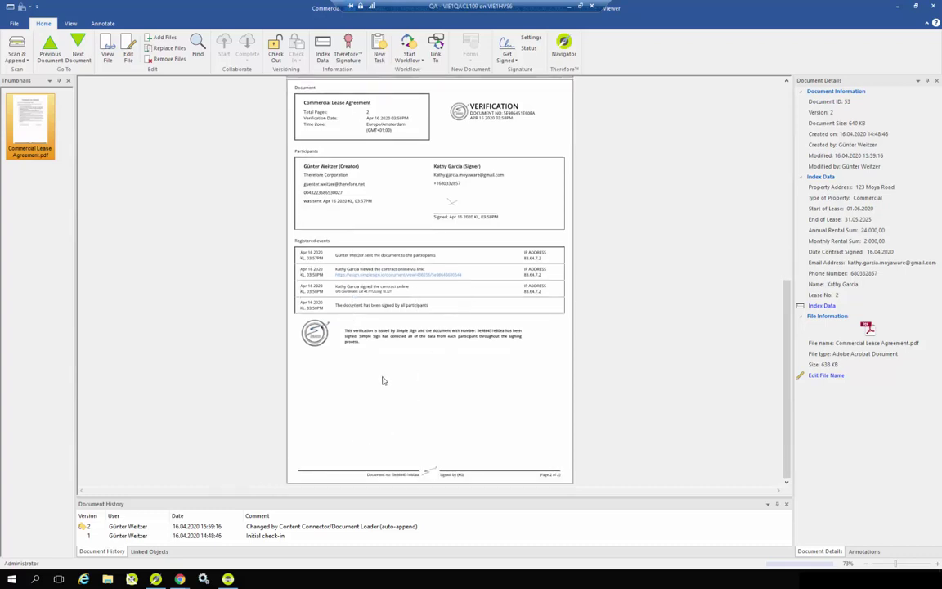
scroll(433, 359, "up", 3)
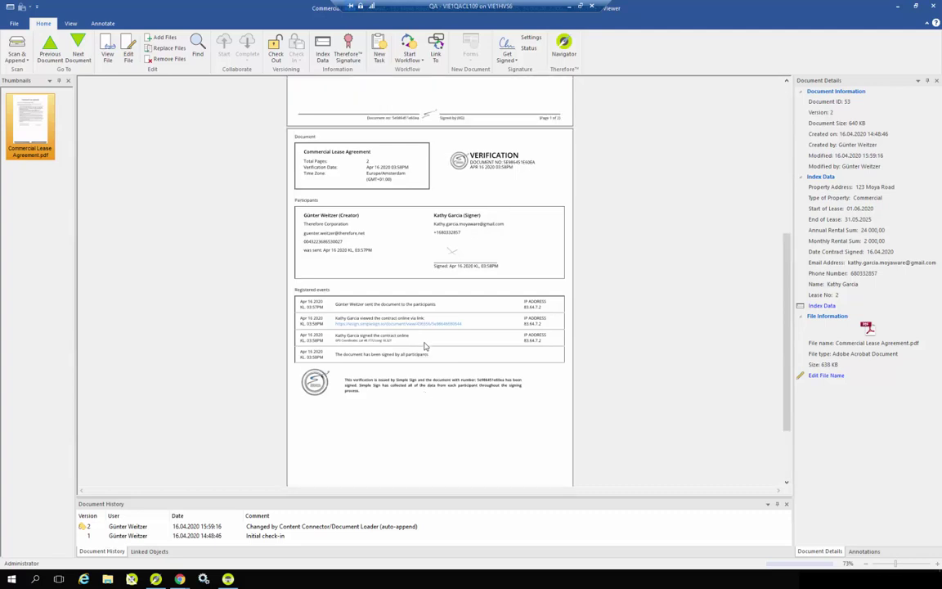
scroll(494, 363, "up", 3)
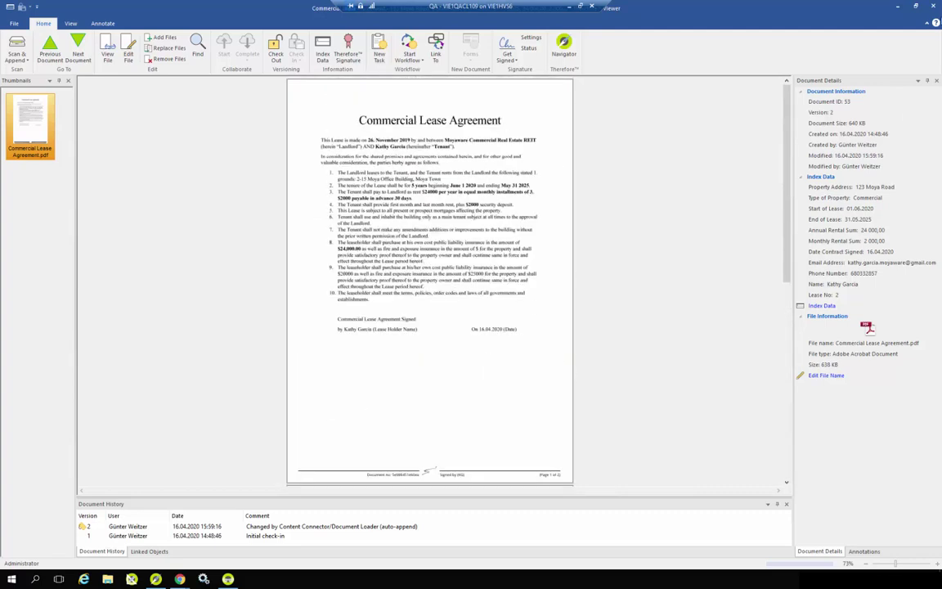
left_click(932, 7)
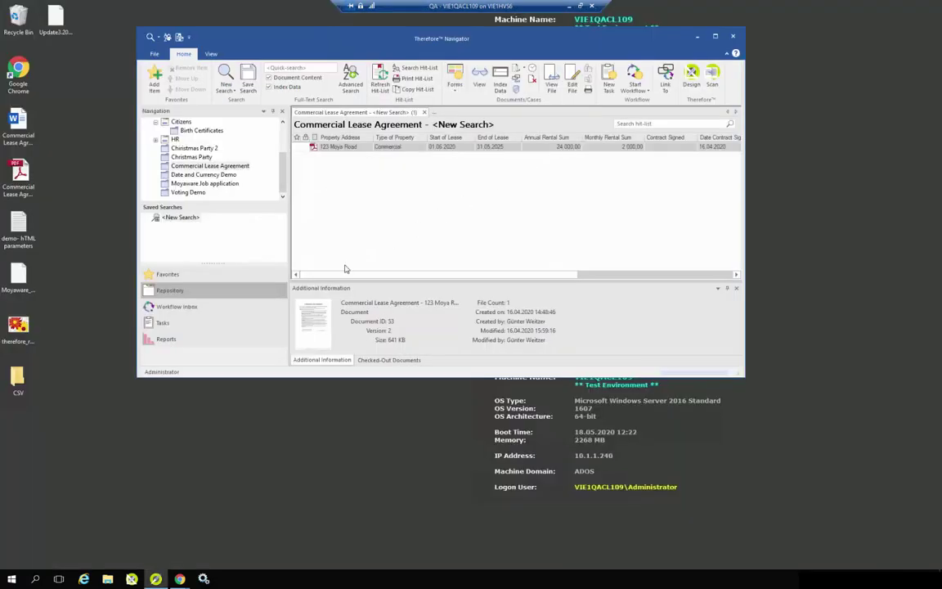